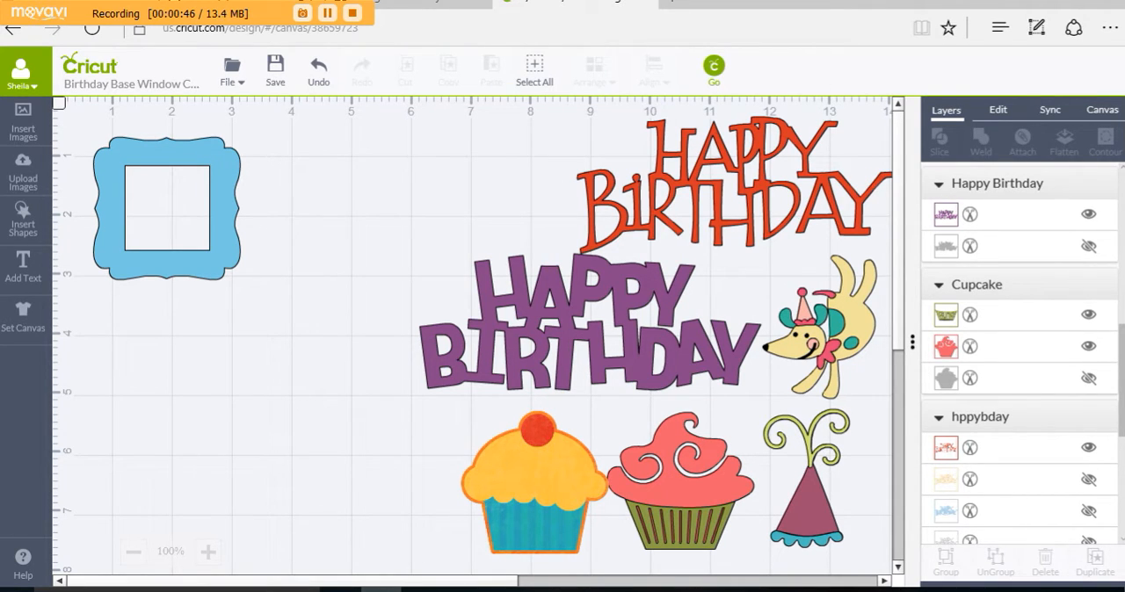
left_click(329, 14)
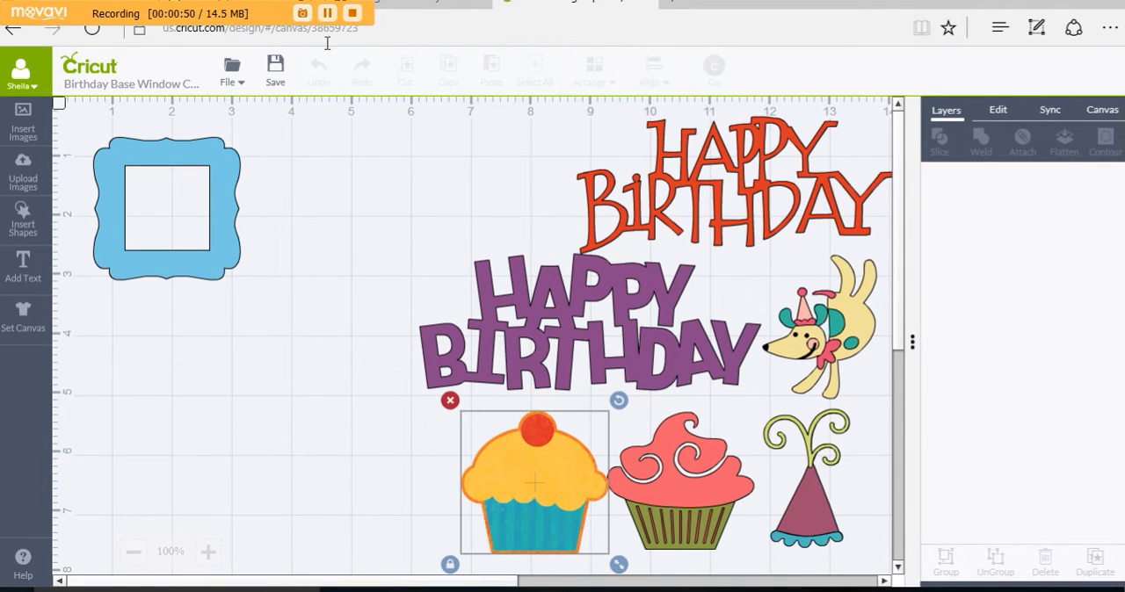
left_click(339, 111)
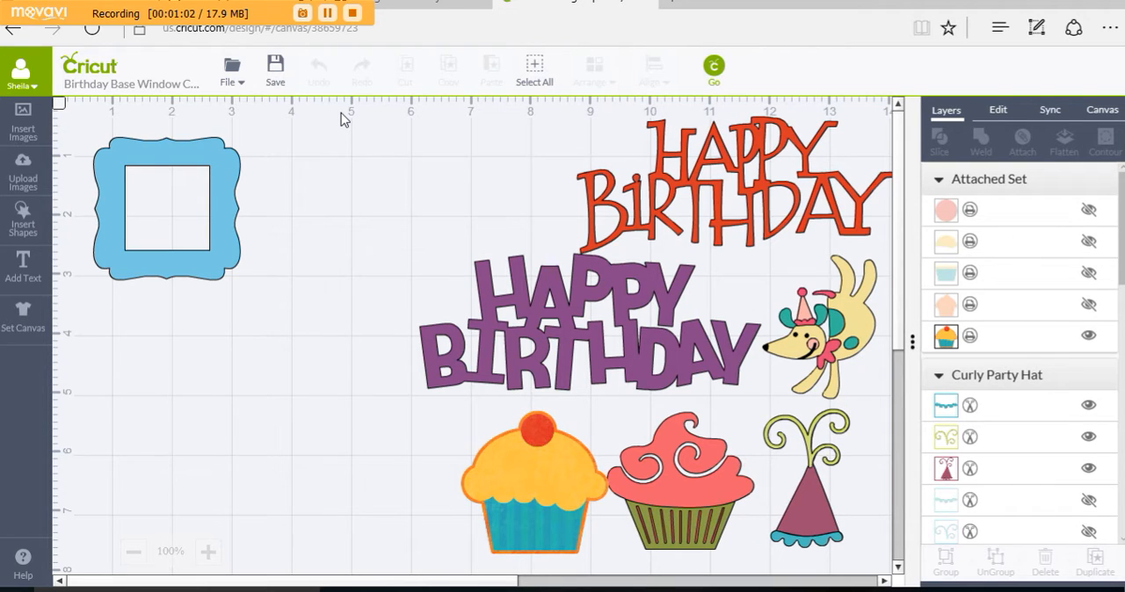
left_click(227, 262)
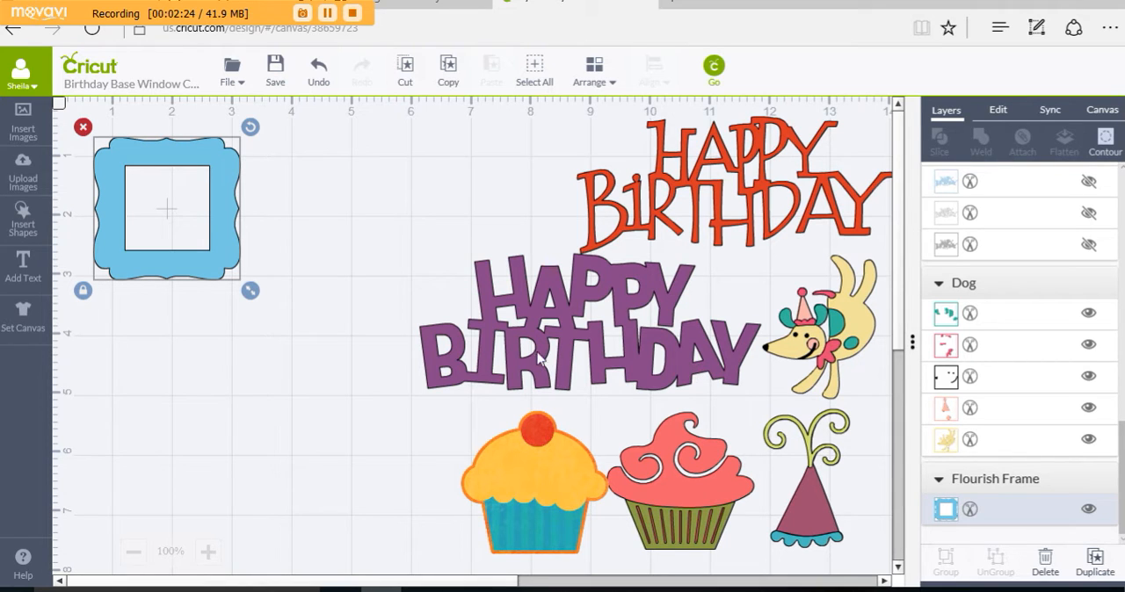
Step: Move both Happy Birthday titles, the dog, the cupcakes and the party hat to the canvas's far right, away from the frame
left_click_drag(552, 349, 906, 167)
left_click_drag(618, 207, 720, 207)
left_click_drag(807, 334, 855, 200)
left_click_drag(706, 434, 871, 265)
left_click_drag(818, 479, 869, 364)
left_click_drag(638, 472, 861, 331)
left_click(246, 290)
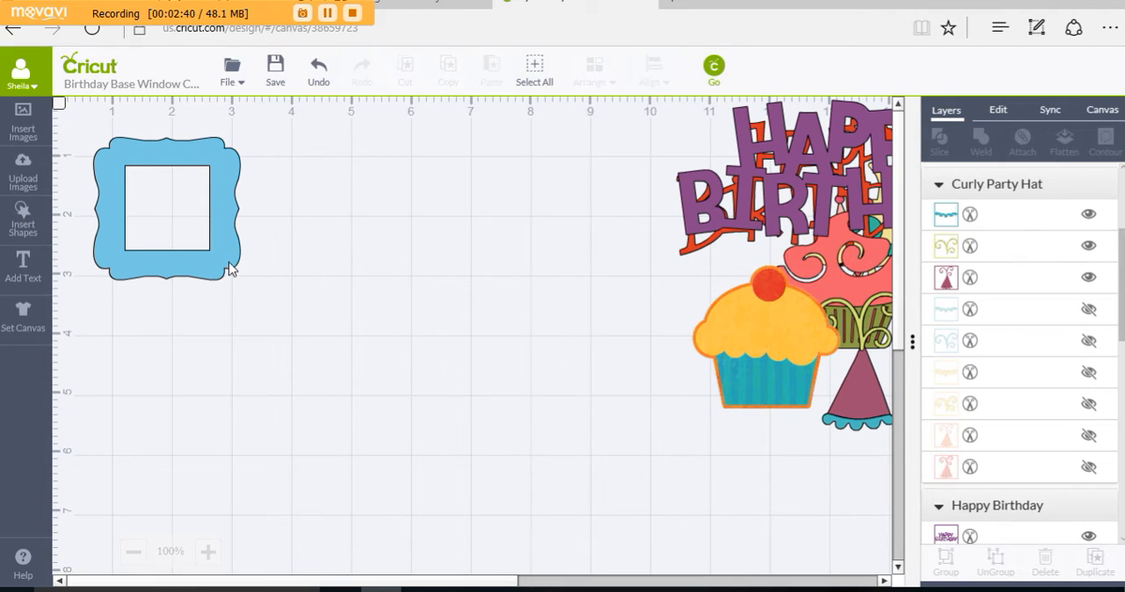
Step: Resize the blue flourish frame to 5 in wide and 5 in high, unlocking its proportions before changing the height
left_click(230, 269)
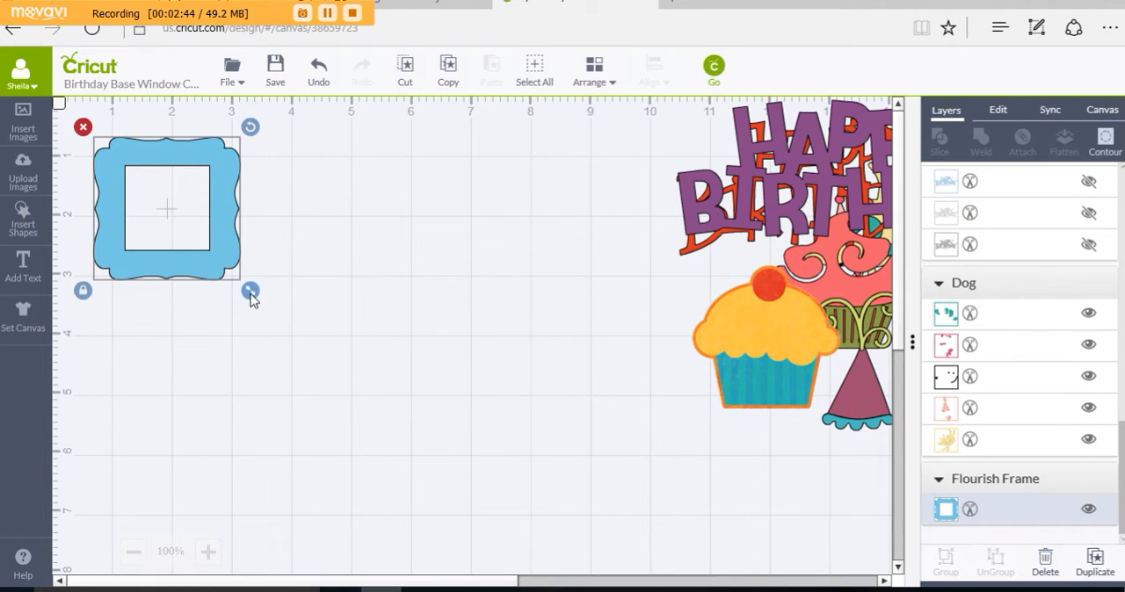
left_click(998, 112)
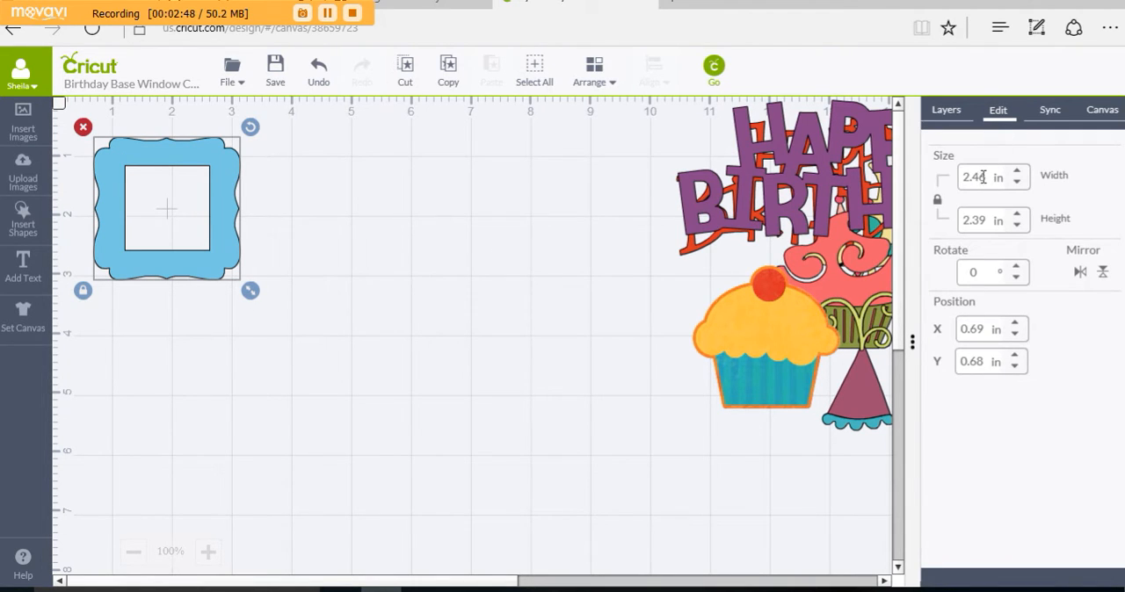
left_click_drag(986, 176, 940, 177)
type("5")
key("Return")
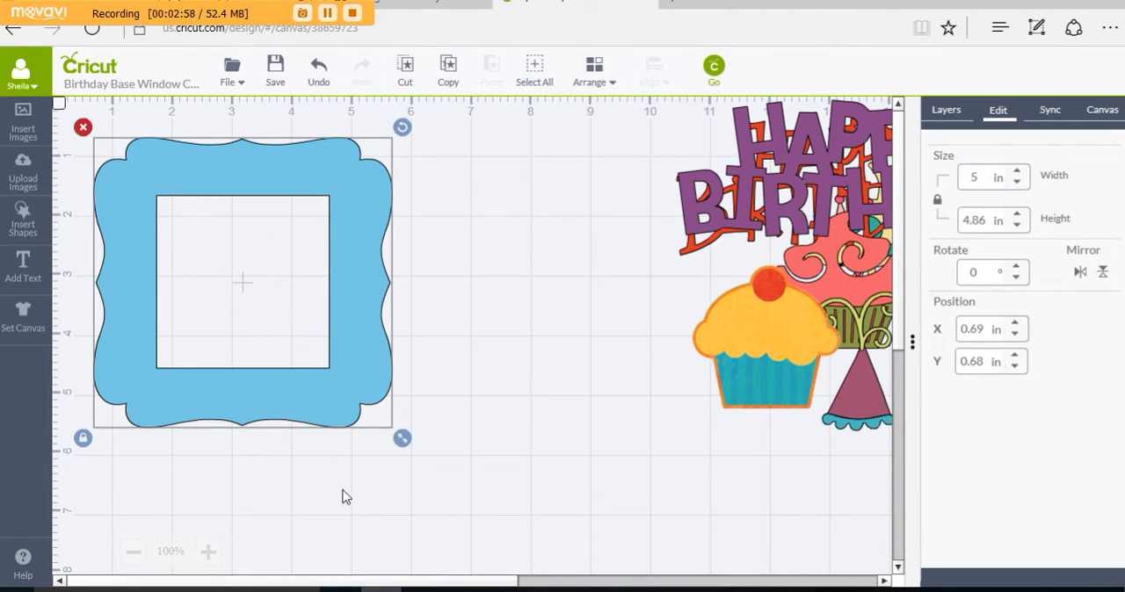
left_click(83, 437)
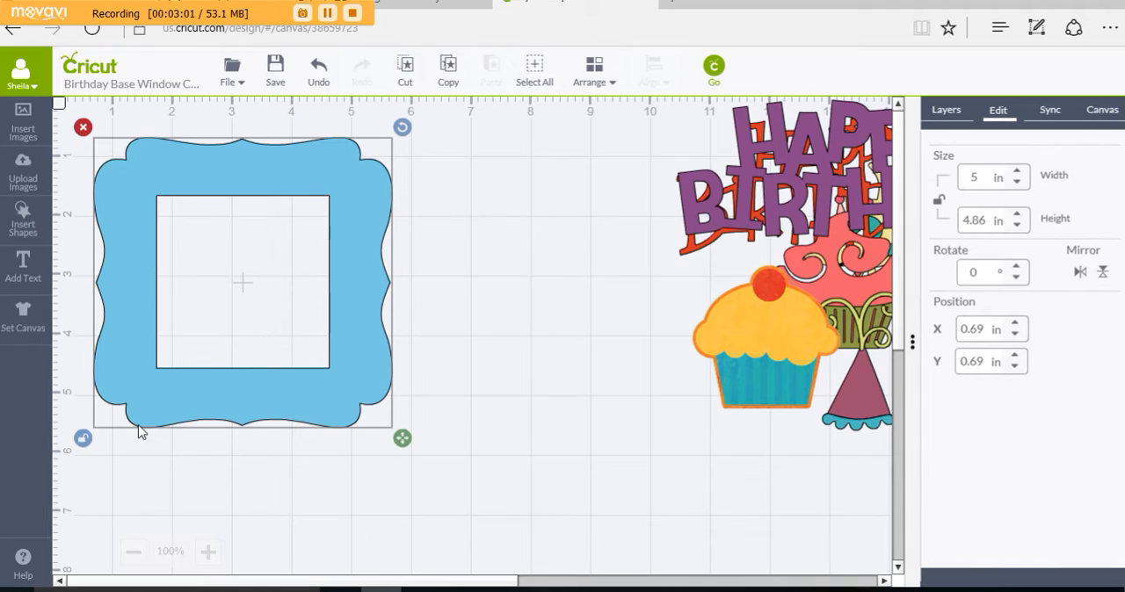
left_click(989, 221)
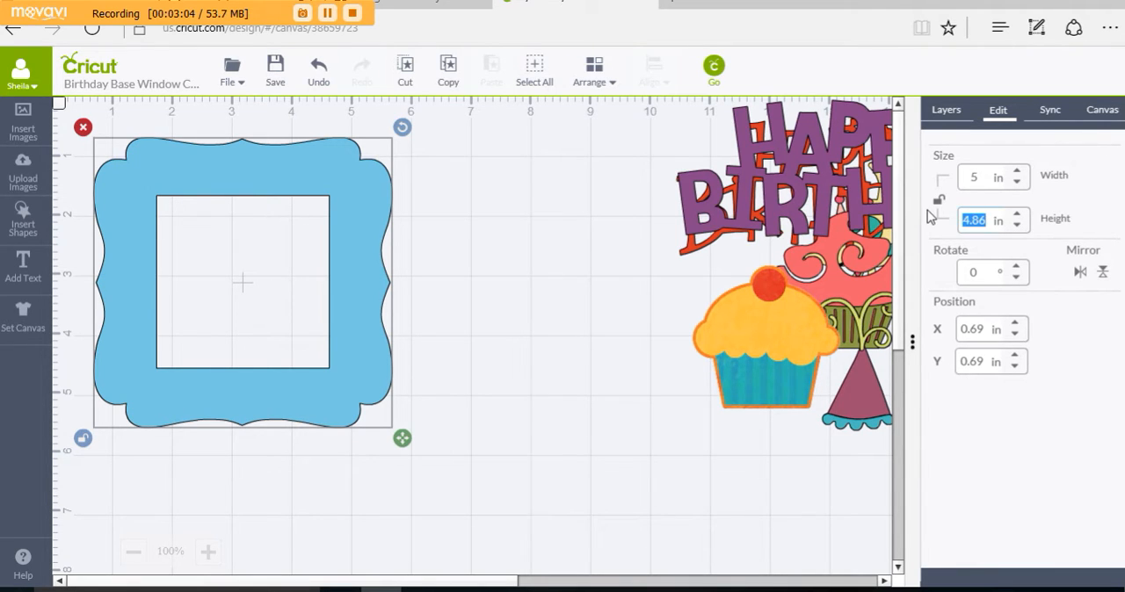
type("5")
left_click(1082, 206)
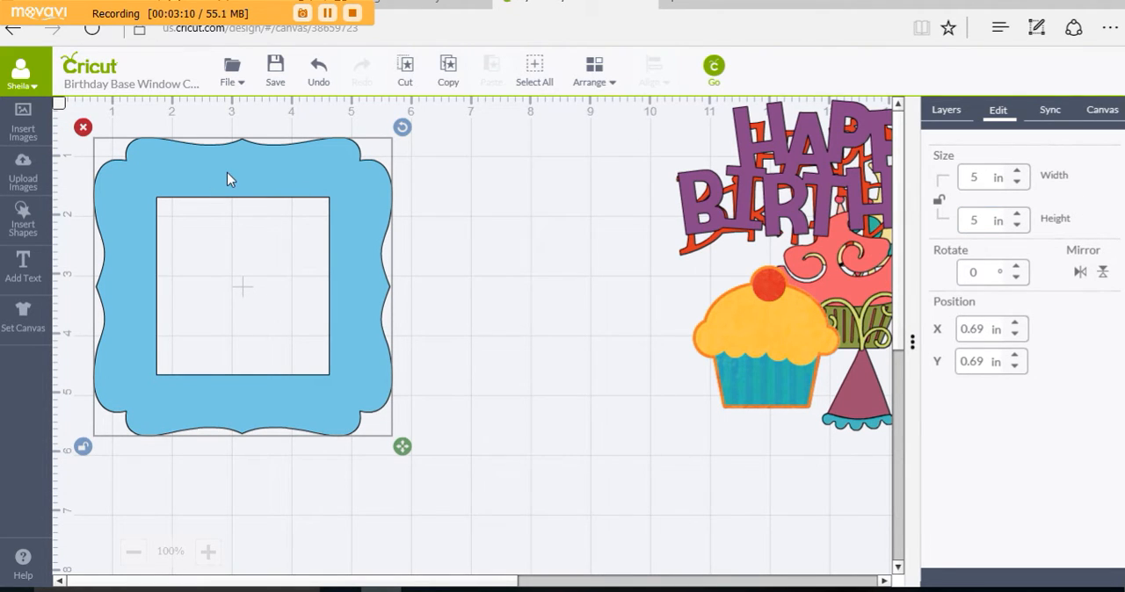
Step: Shift the frame slightly down, then copy and paste it and place the duplicate beside the original
left_click_drag(226, 172, 230, 195)
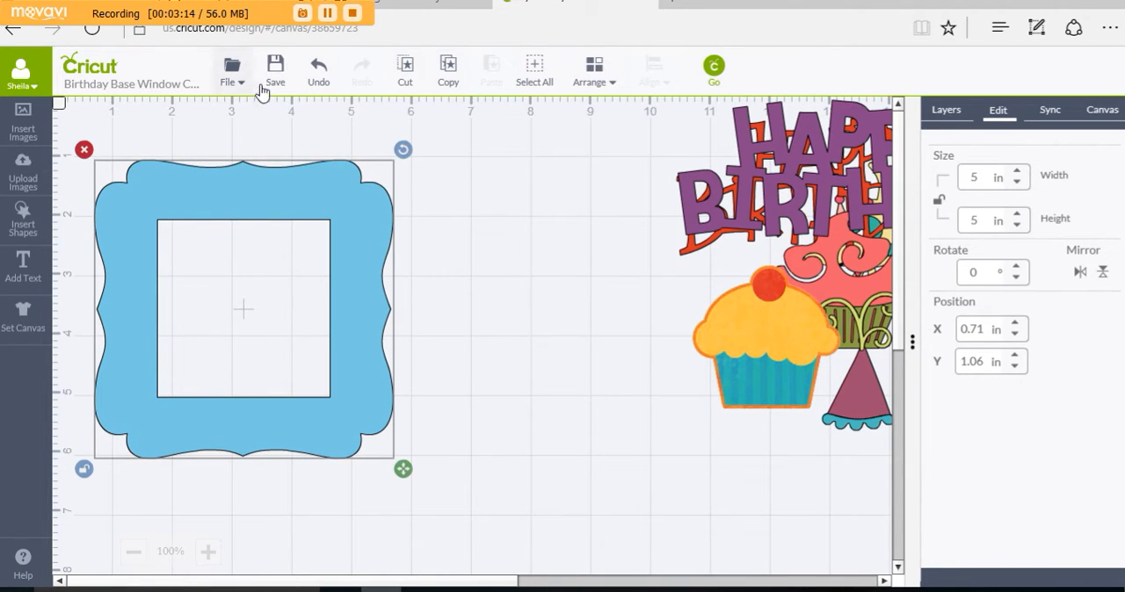
left_click(450, 74)
left_click(493, 81)
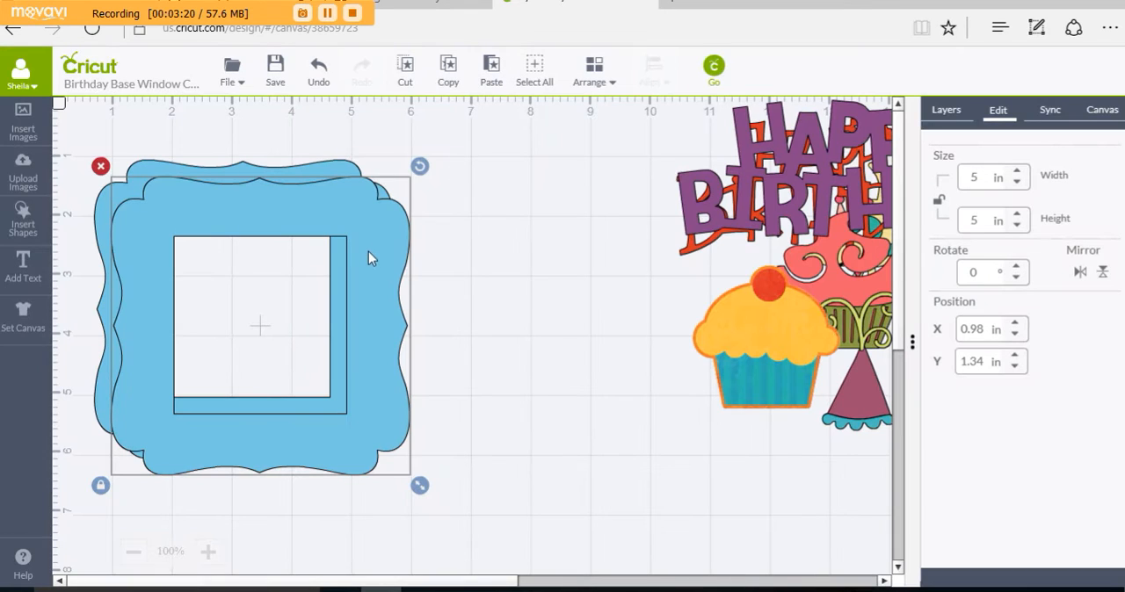
left_click_drag(404, 251, 707, 220)
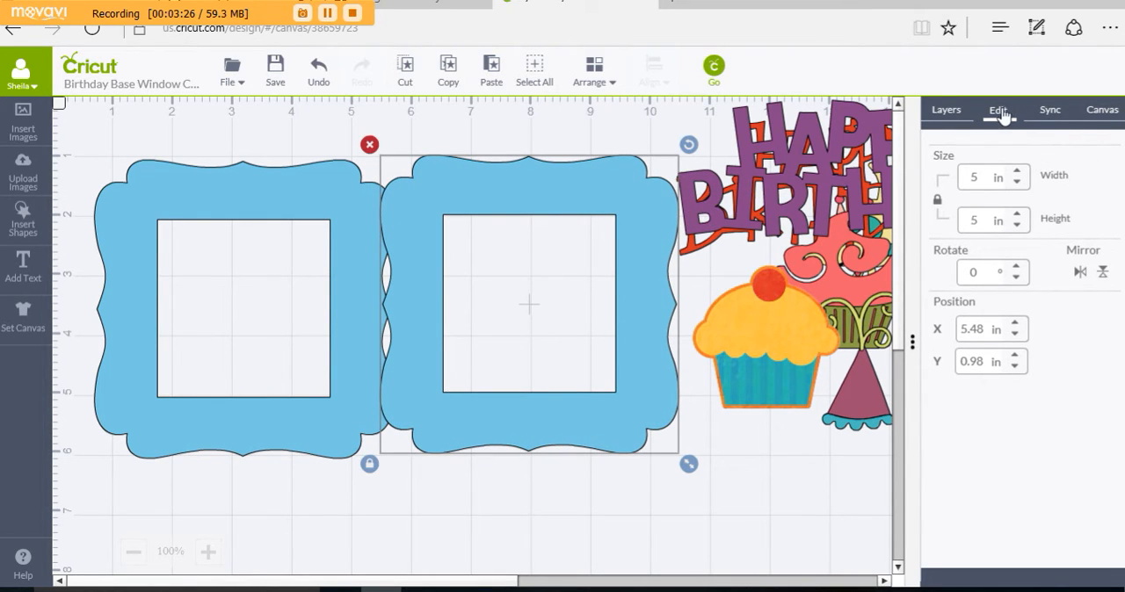
Step: Use Contour to hide the square window cutout in the duplicated frame, making it a solid shape
left_click(946, 111)
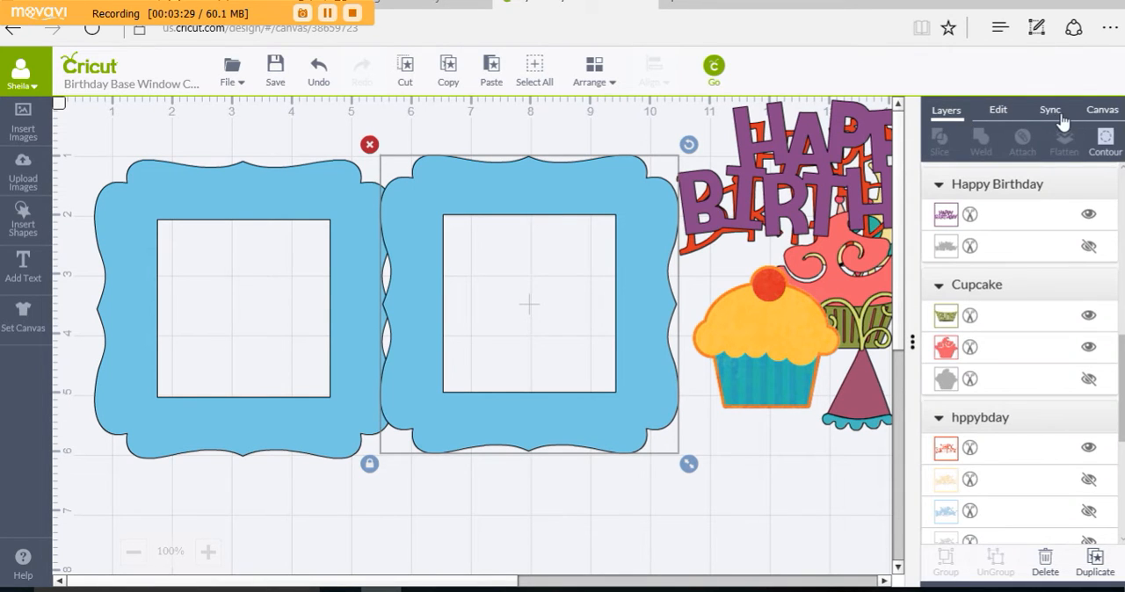
left_click(1104, 141)
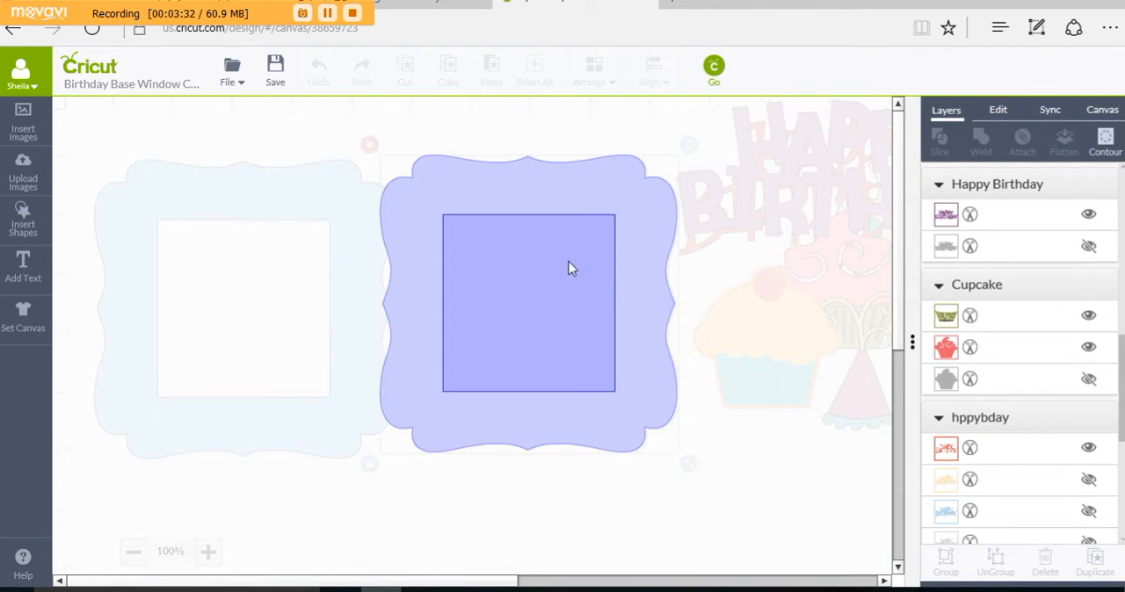
left_click(578, 226)
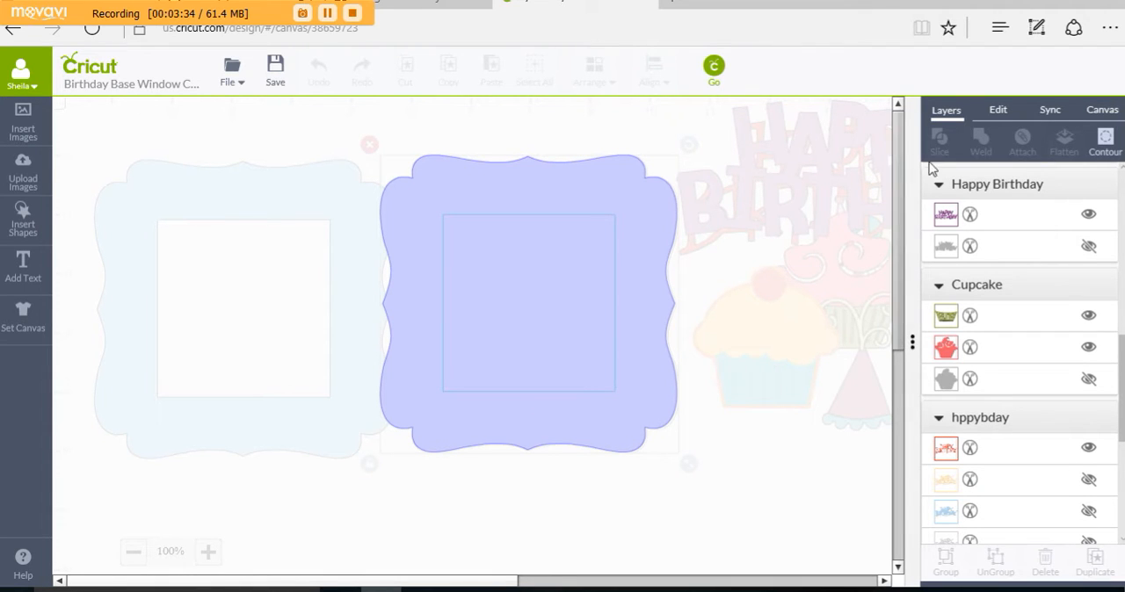
left_click(714, 301)
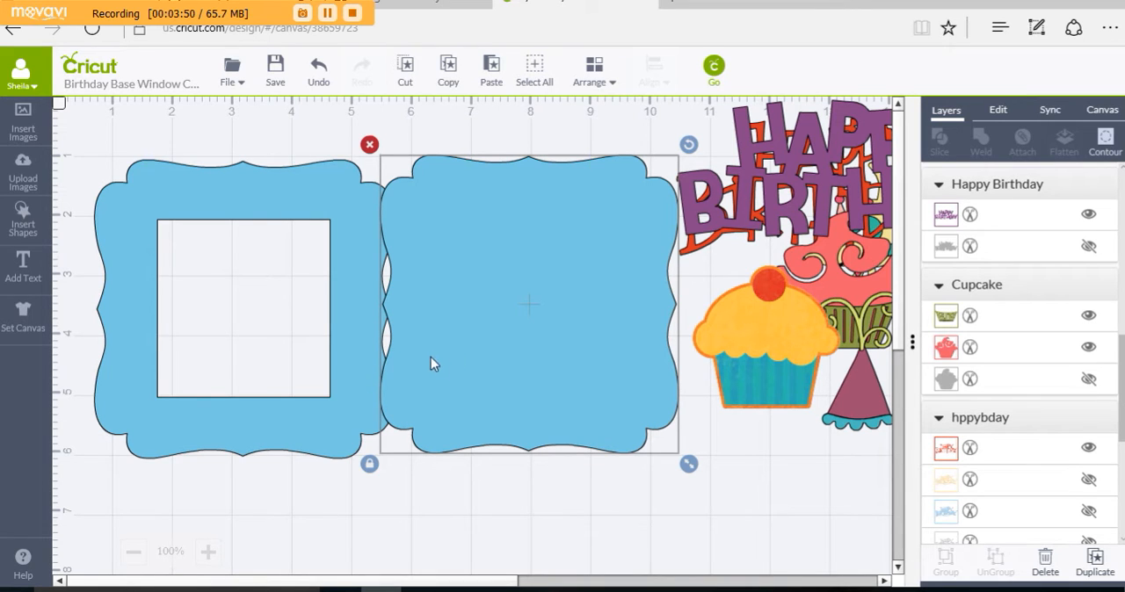
Step: Stack the solid frame above the windowed frame, placing the solid one at about X 1.05 in, Y 0.42 in
left_click_drag(484, 406, 472, 352)
left_click_drag(223, 251, 335, 374)
left_click_drag(489, 364, 120, 324)
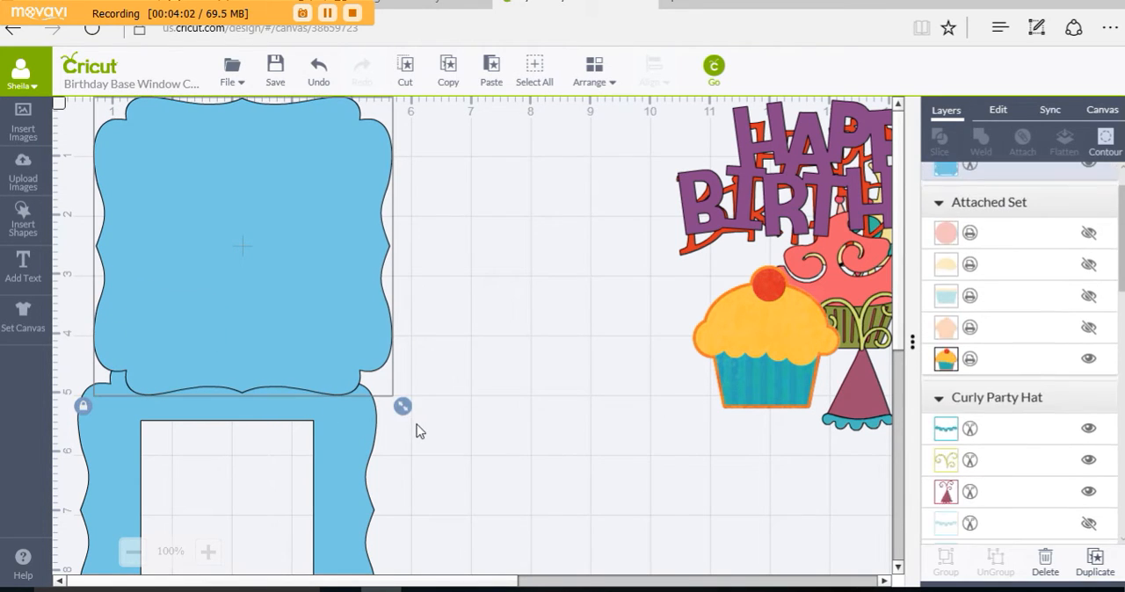
left_click(416, 426)
scroll(418, 428, "down", 1)
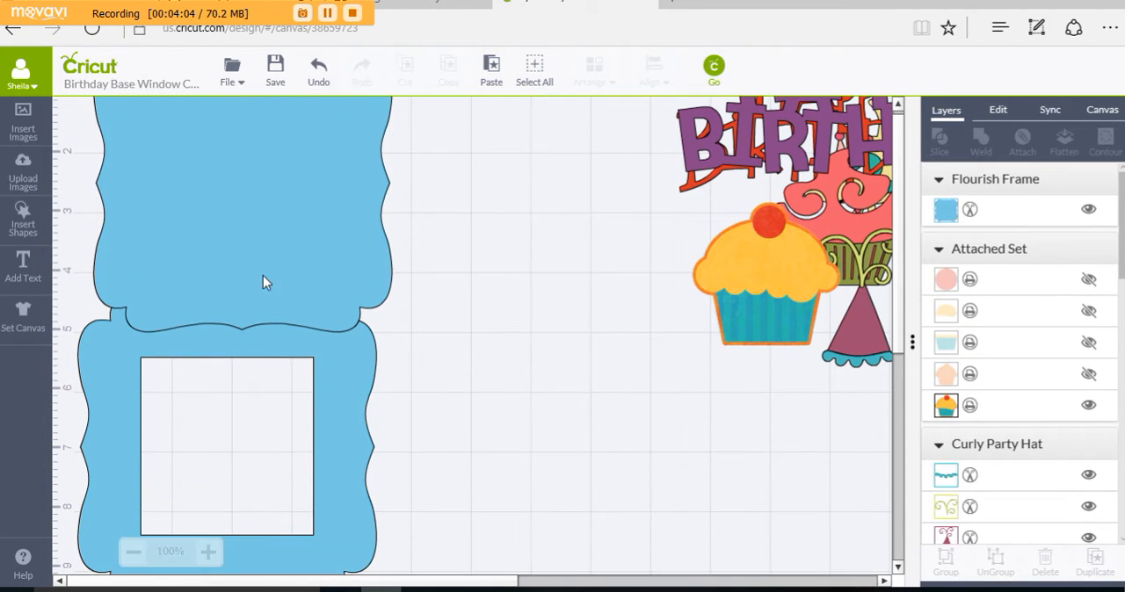
left_click_drag(263, 275, 259, 308)
scroll(457, 340, "up", 1)
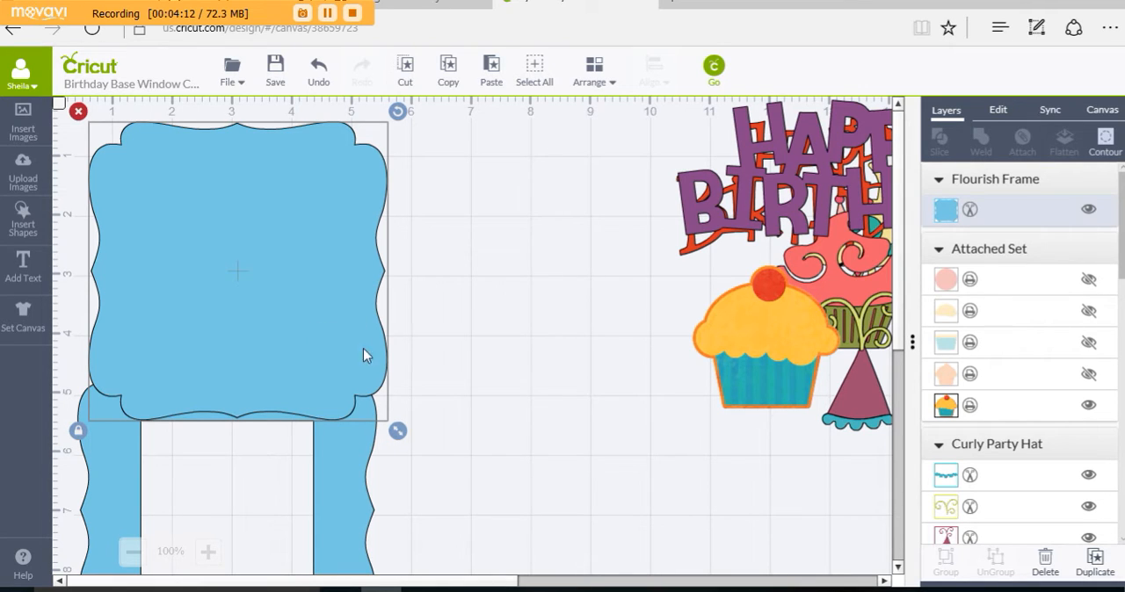
left_click_drag(325, 307, 350, 309)
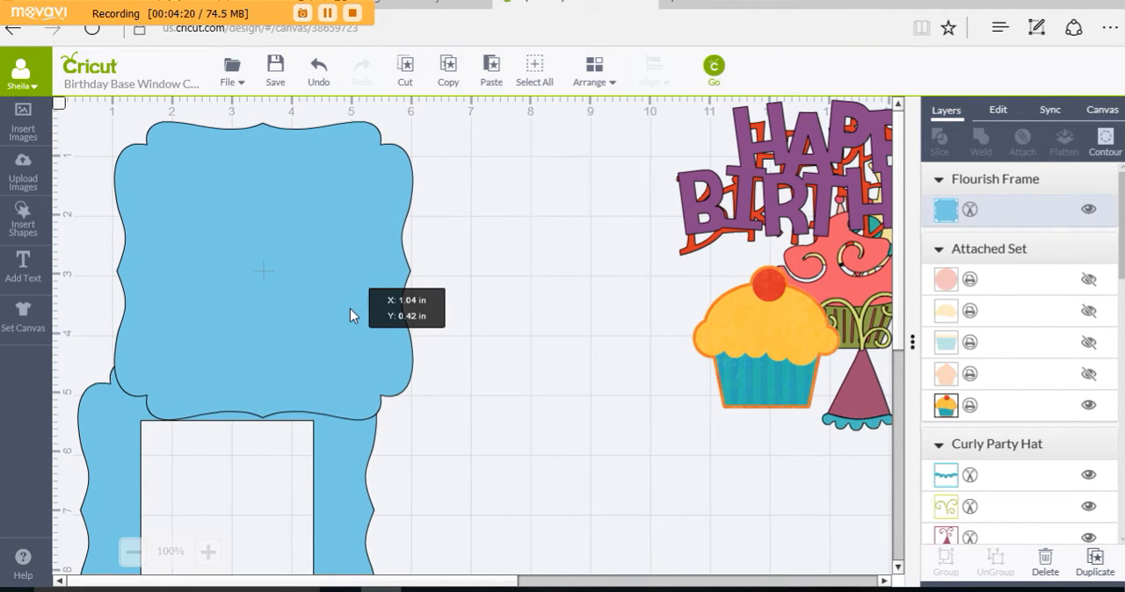
left_click_drag(350, 309, 351, 308)
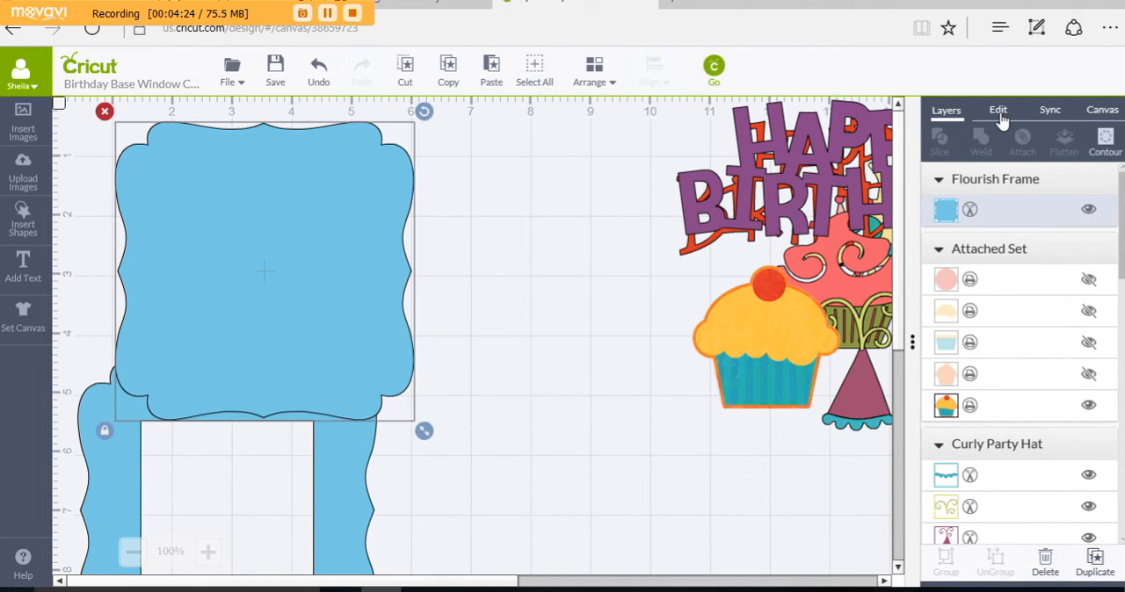
Step: Set the windowed frame's X position to 1.05 in to align it with the solid frame
left_click(998, 111)
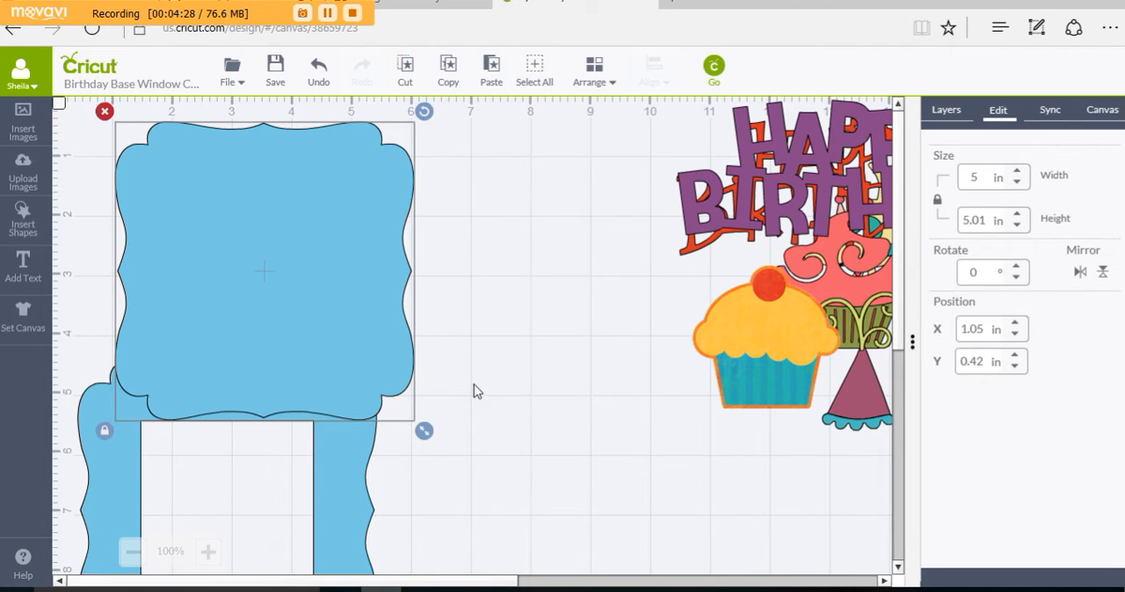
left_click(360, 471)
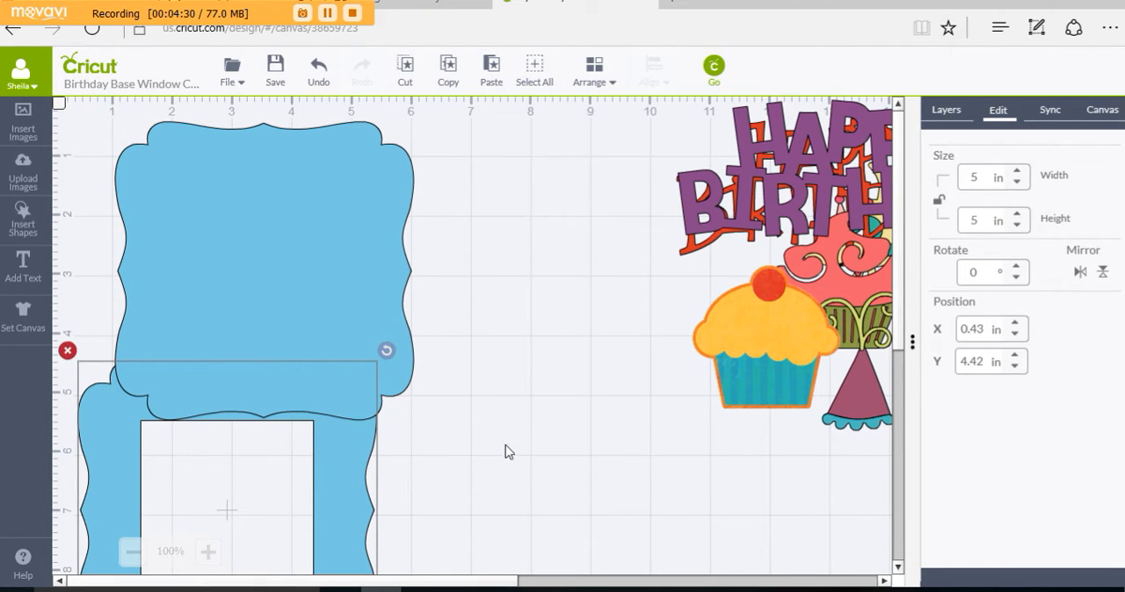
left_click_drag(988, 331, 938, 329)
type("1.05")
key("Return")
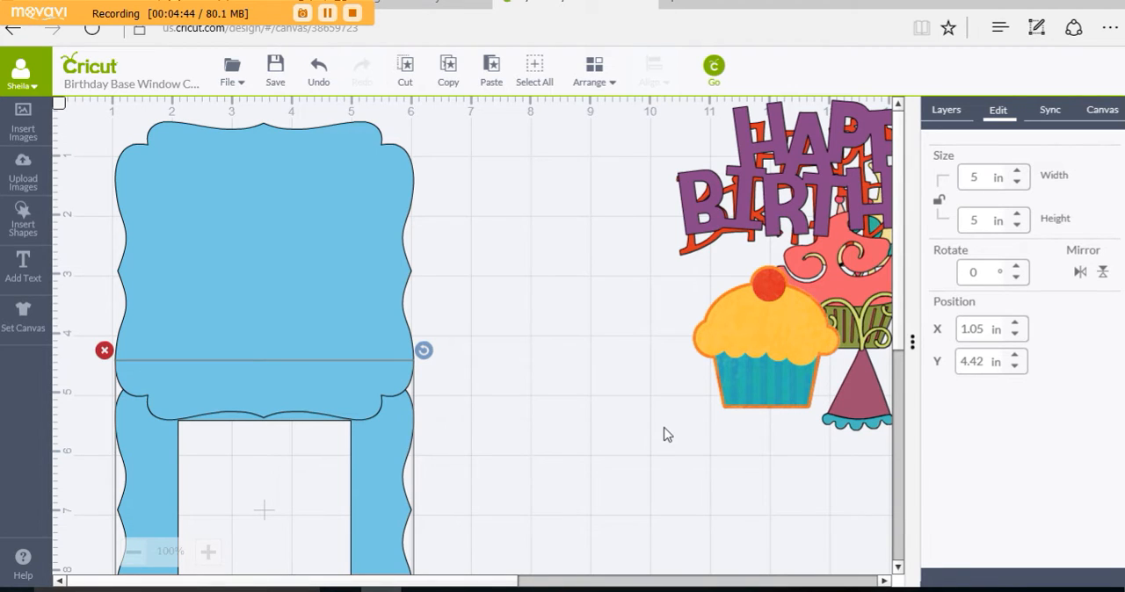
Step: Nudge the windowed frame vertically to Y 5.2 in so its top edge slightly overlaps the solid frame's bottom edge
key("Up")
key("Up")
key("Up")
key("Up")
key("Up")
key("Up")
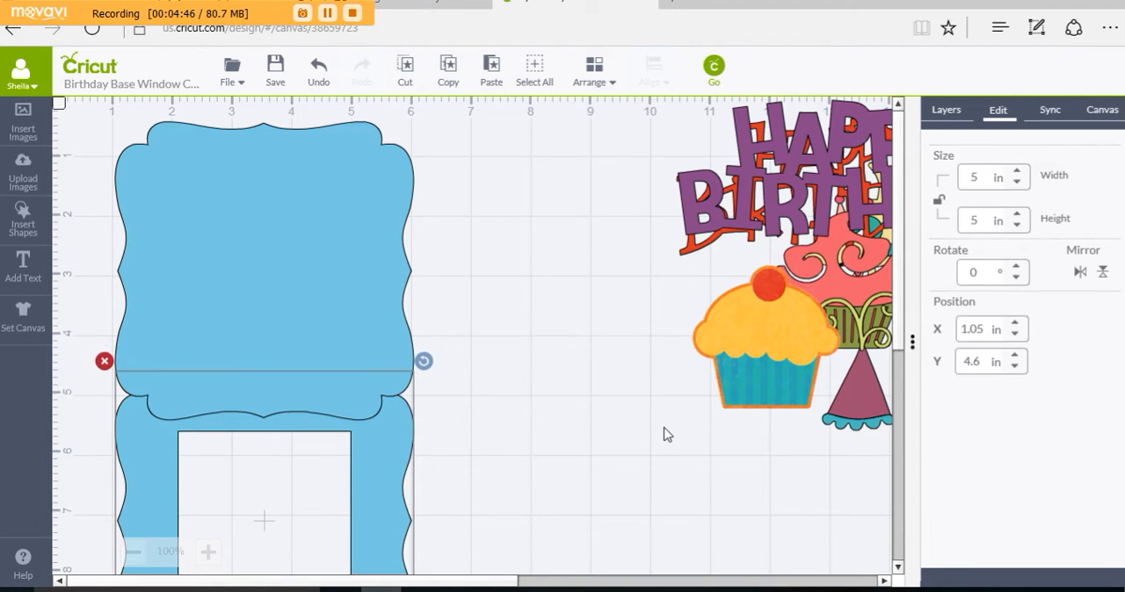
key("Down")
key("Down")
key("Down")
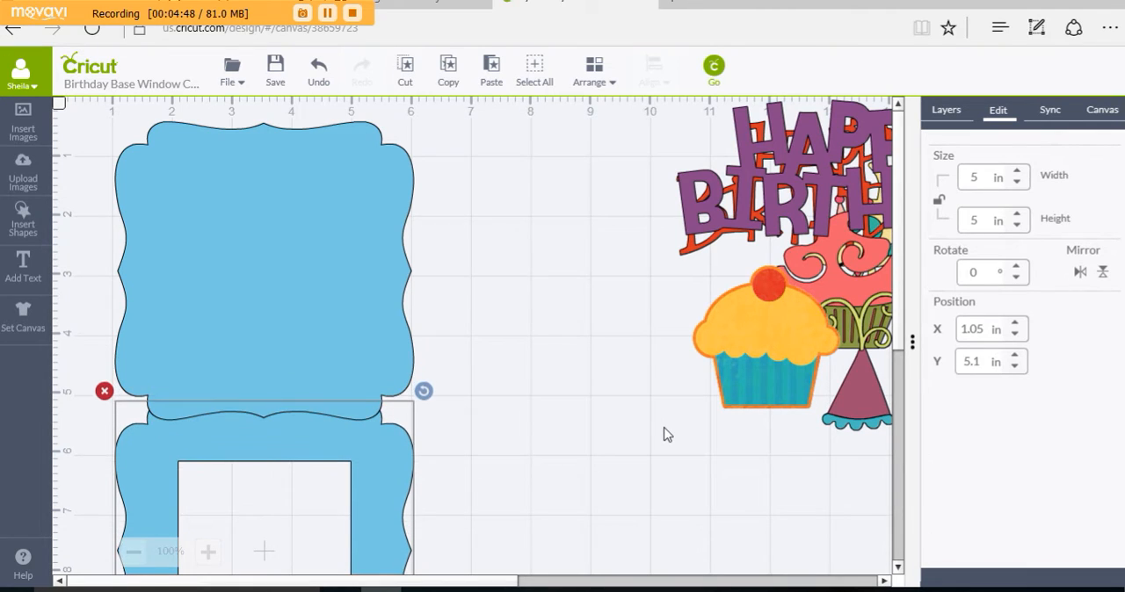
key("Down")
key("Down")
key("Down")
key("Down")
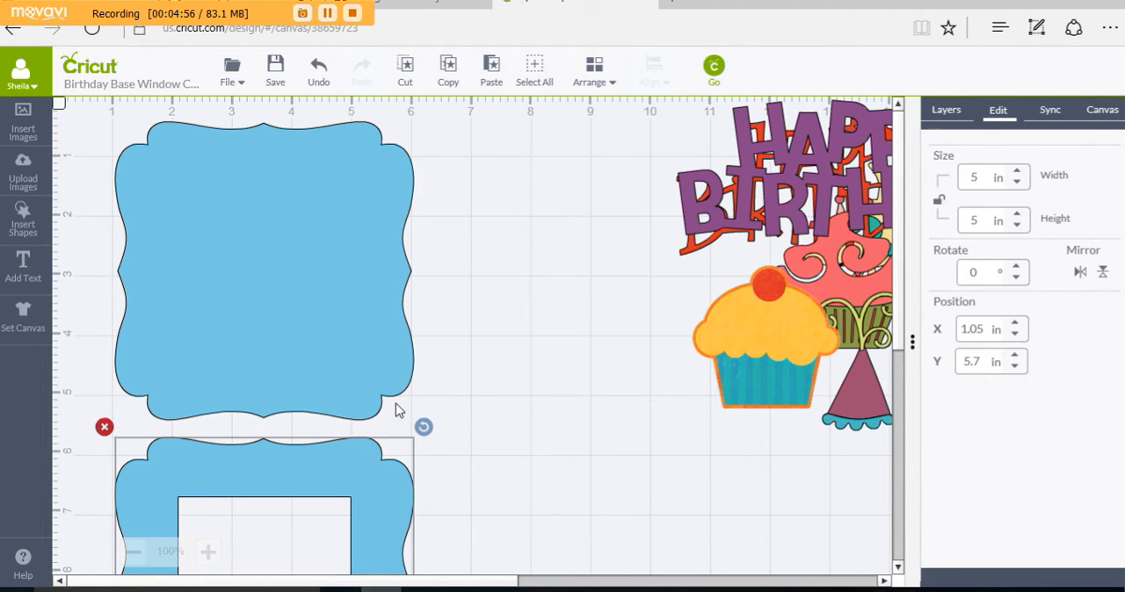
key("Up")
key("Up")
key("Up")
key("Up")
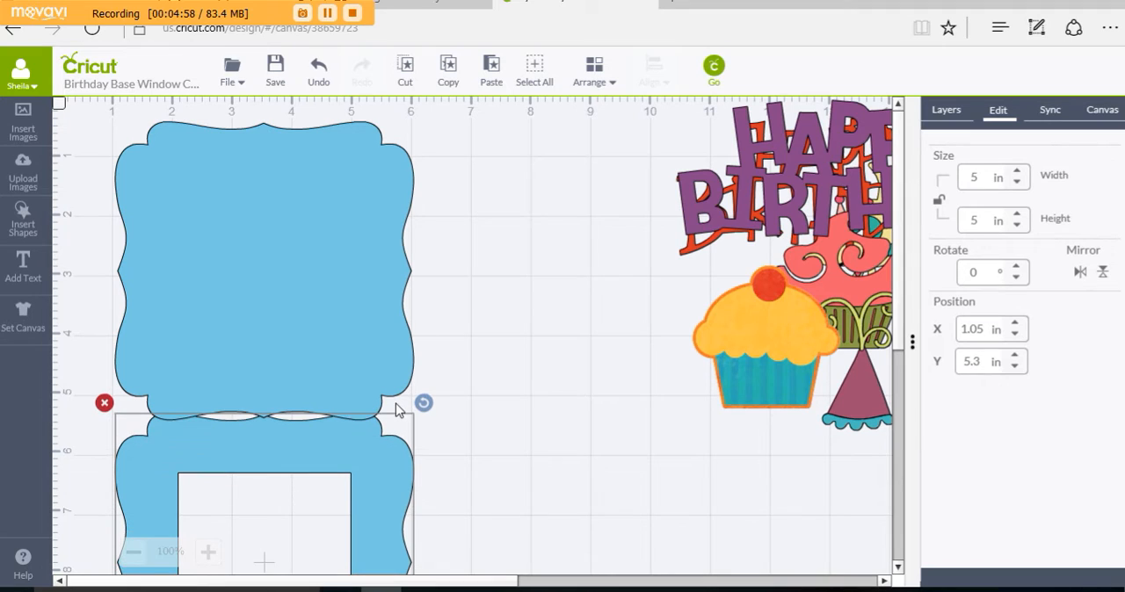
key("Up")
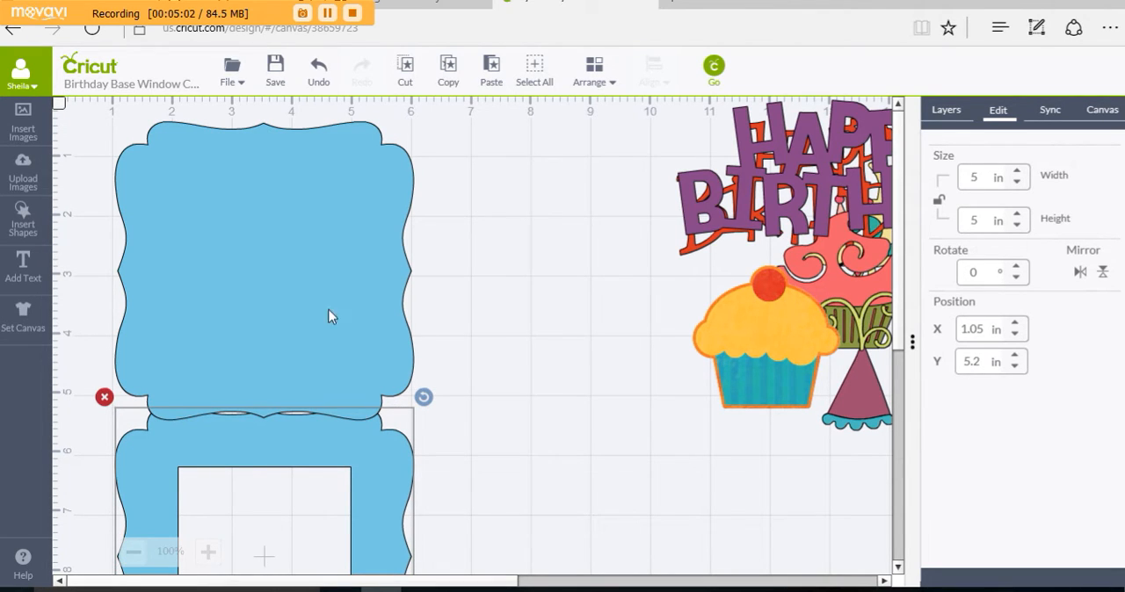
left_click(523, 402)
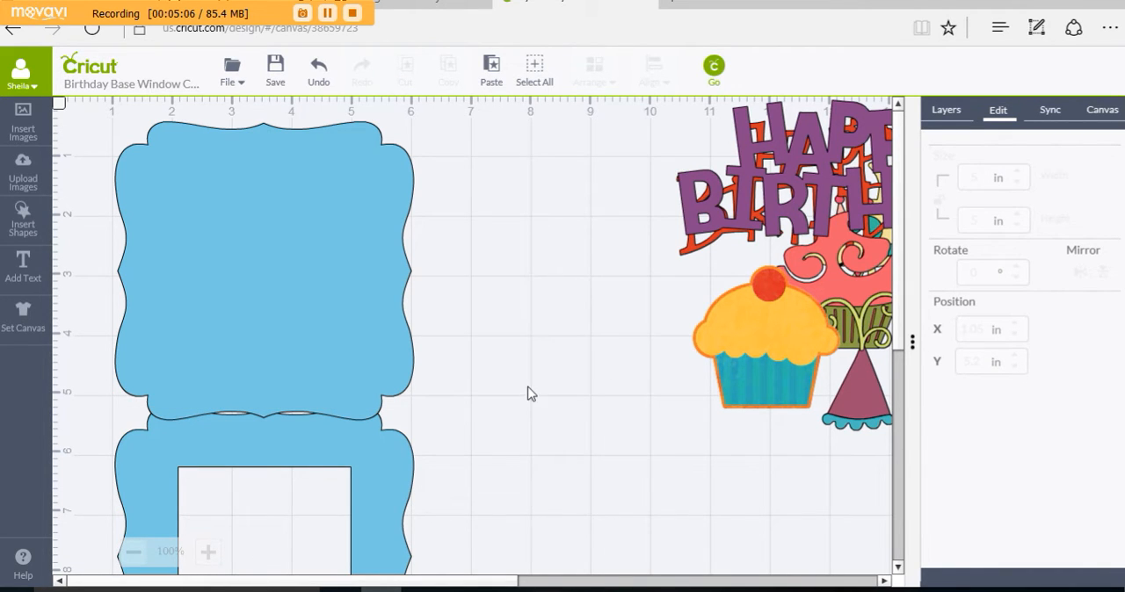
Step: Insert a square over the lower frame's window at about X 1.63 in, Y 5.77 in and enlarge it to about 3.81 in
scroll(530, 398, "down", 2)
scroll(525, 391, "down", 2)
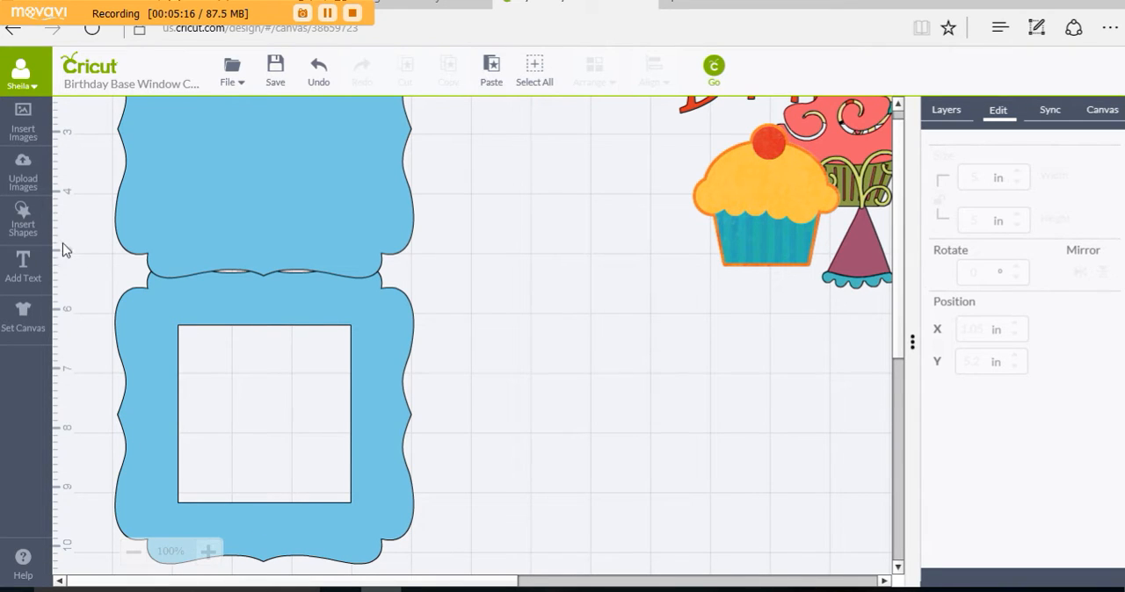
left_click(26, 220)
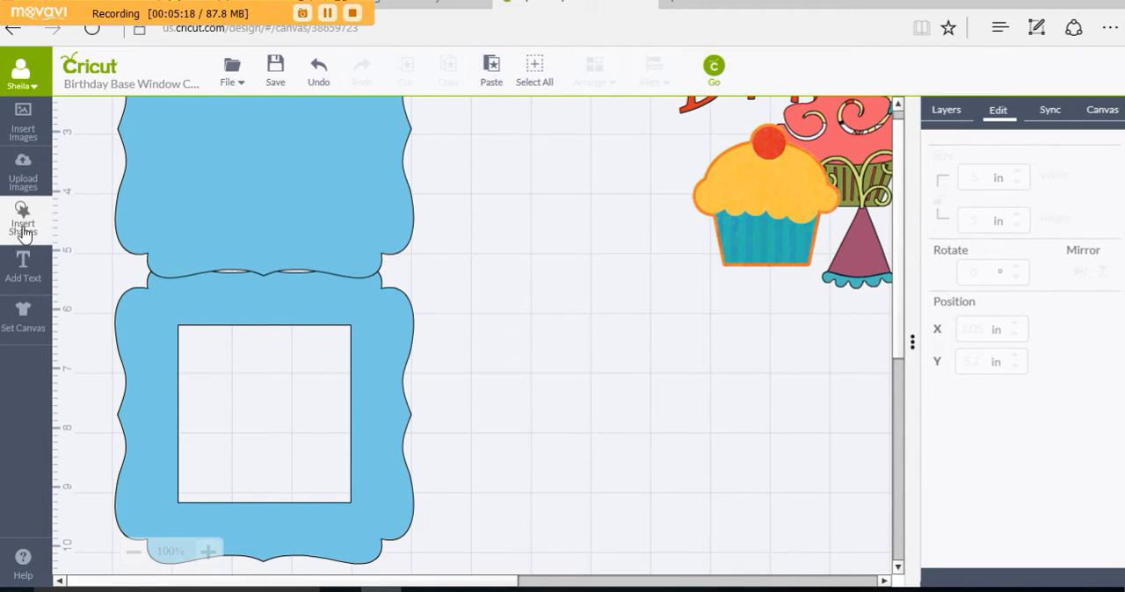
left_click(255, 216)
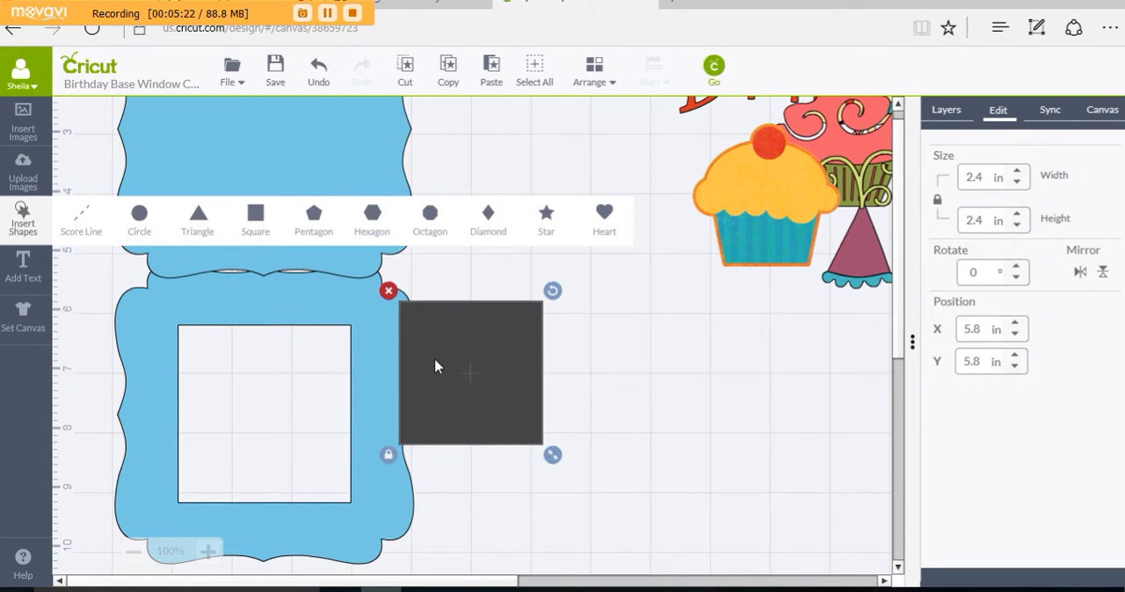
left_click_drag(435, 362, 22, 359)
left_click_drag(249, 396, 178, 378)
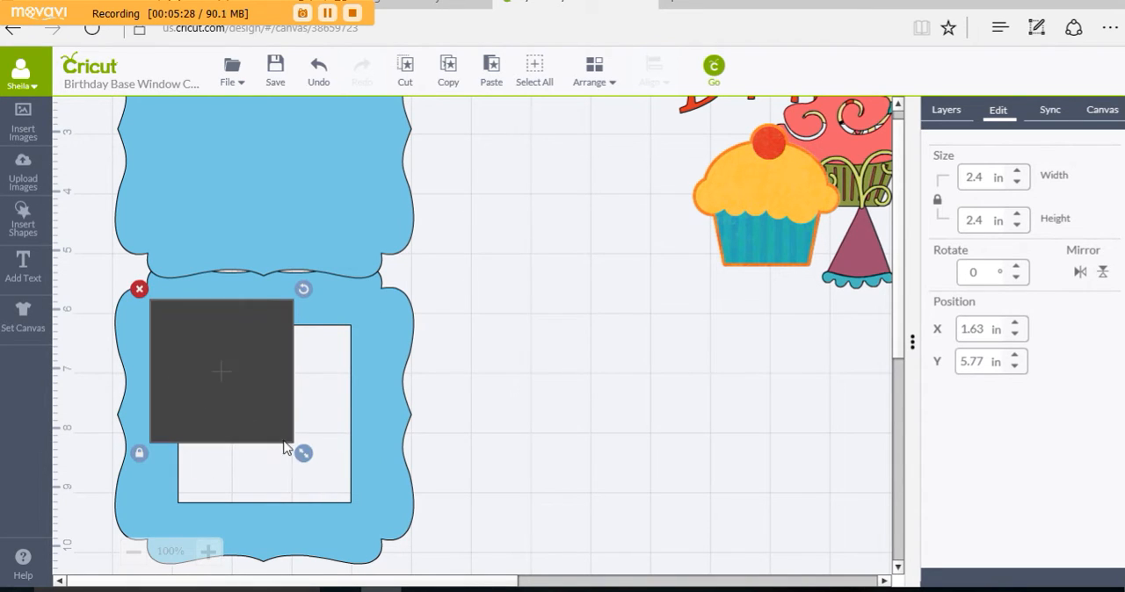
left_click_drag(307, 457, 388, 545)
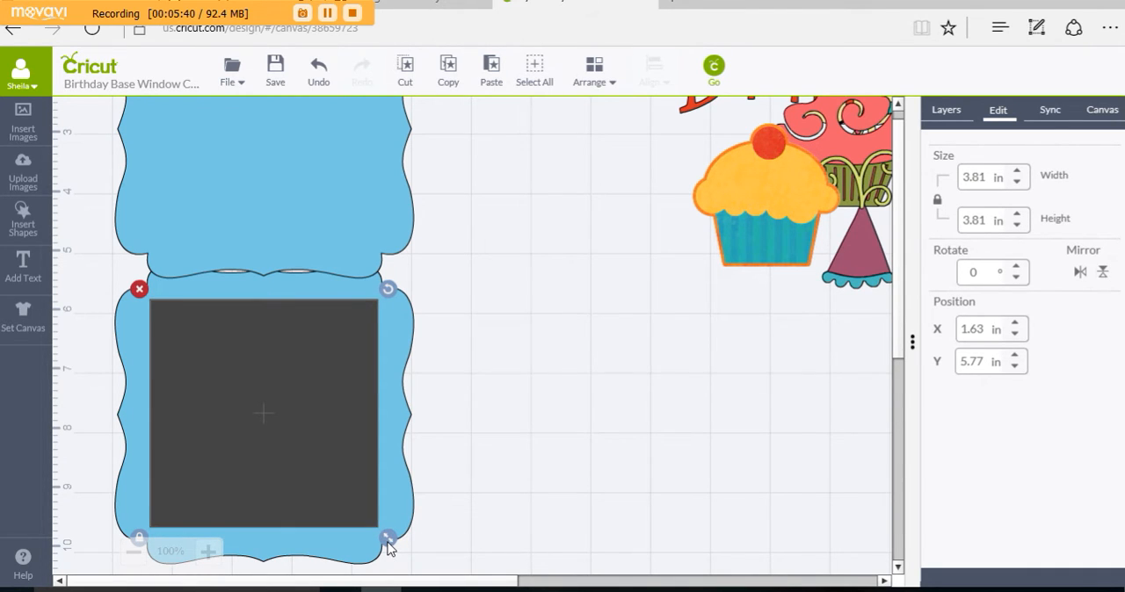
Step: Move the dark square off the frame's window to the empty canvas at about X 9.77 in, Y 6.08 in
left_click_drag(311, 480, 812, 502)
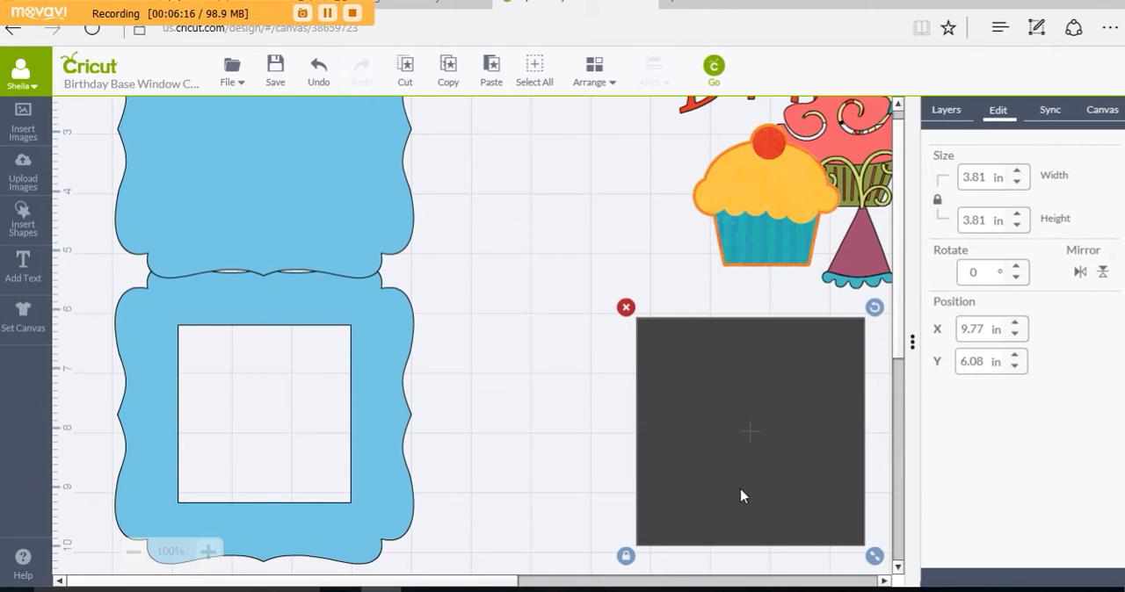
left_click(533, 435)
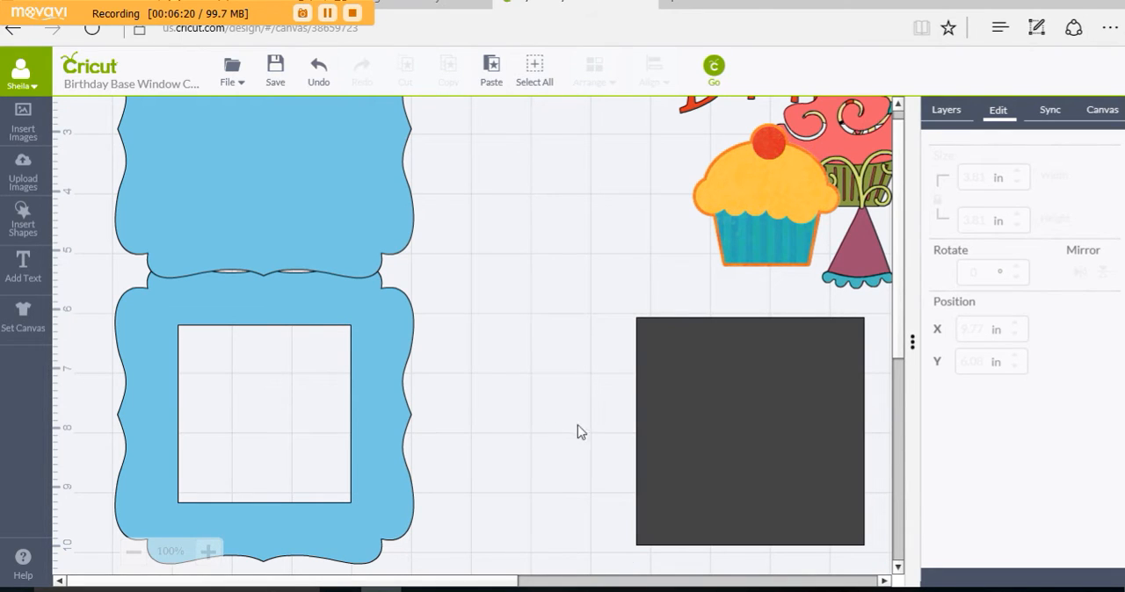
left_click(748, 431)
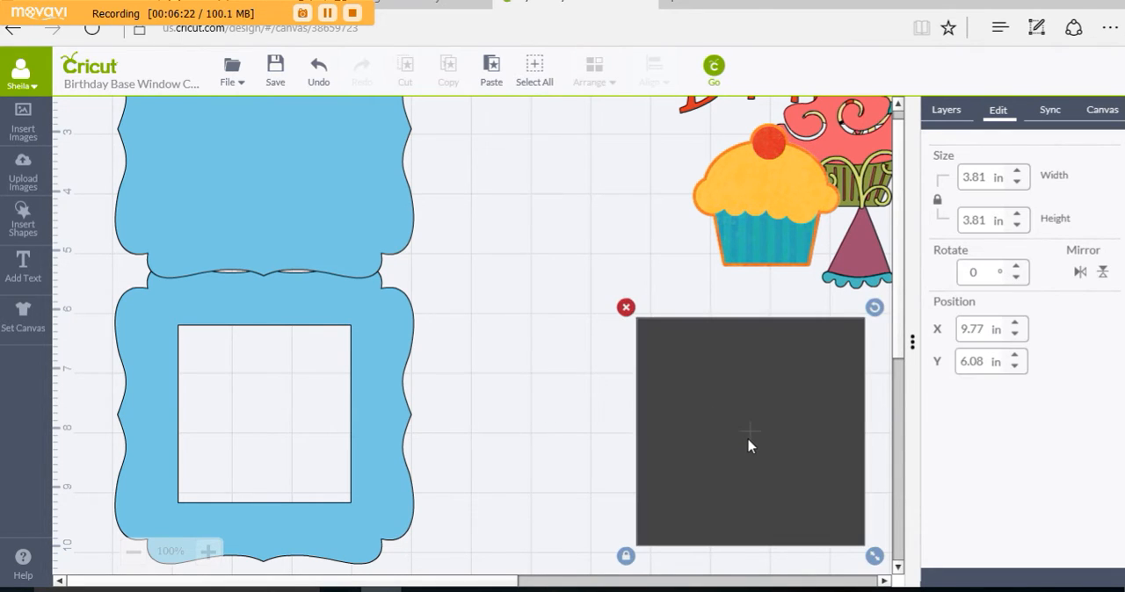
left_click(547, 390)
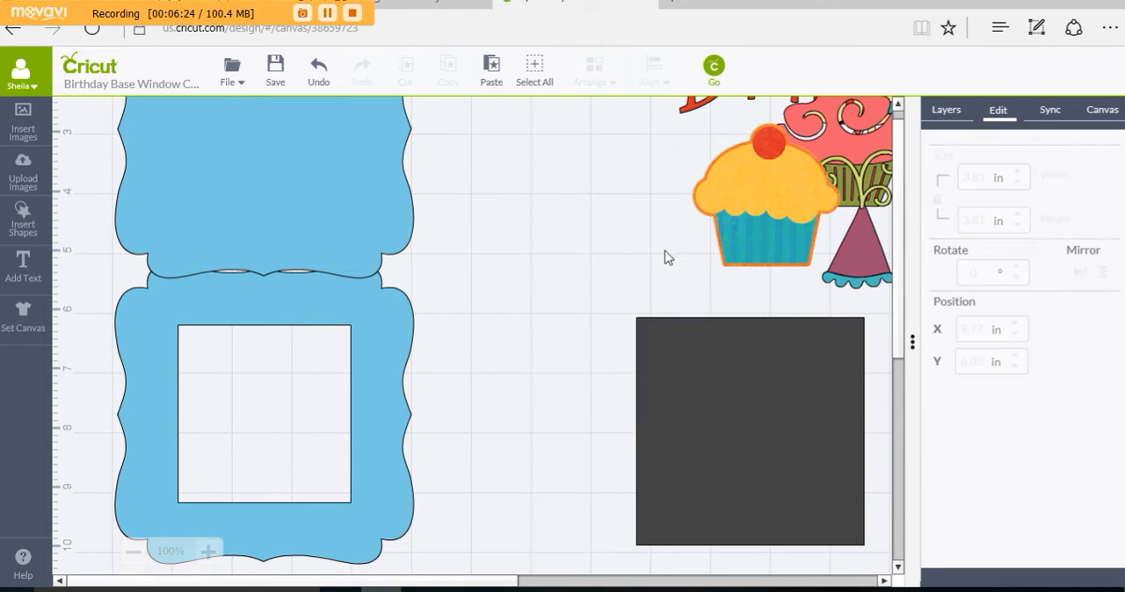
Step: Move the orange cupcake to about X 7.21 in, Y 6.42 in and the pink cupcake to about X 6.91 in, Y 3.87 in
left_click_drag(663, 255, 439, 474)
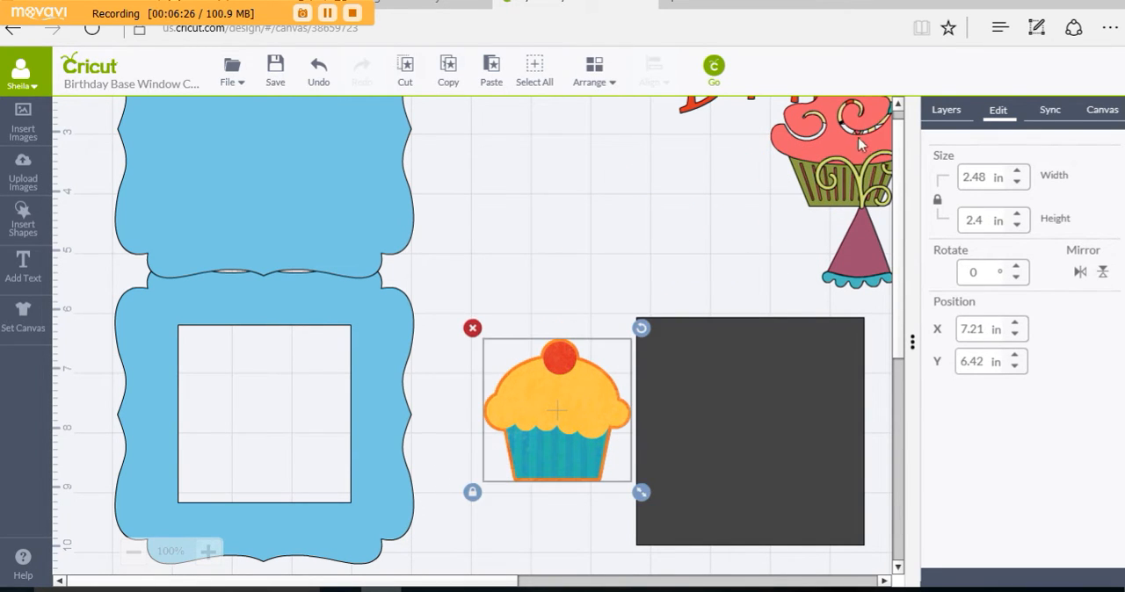
left_click_drag(807, 153, 502, 267)
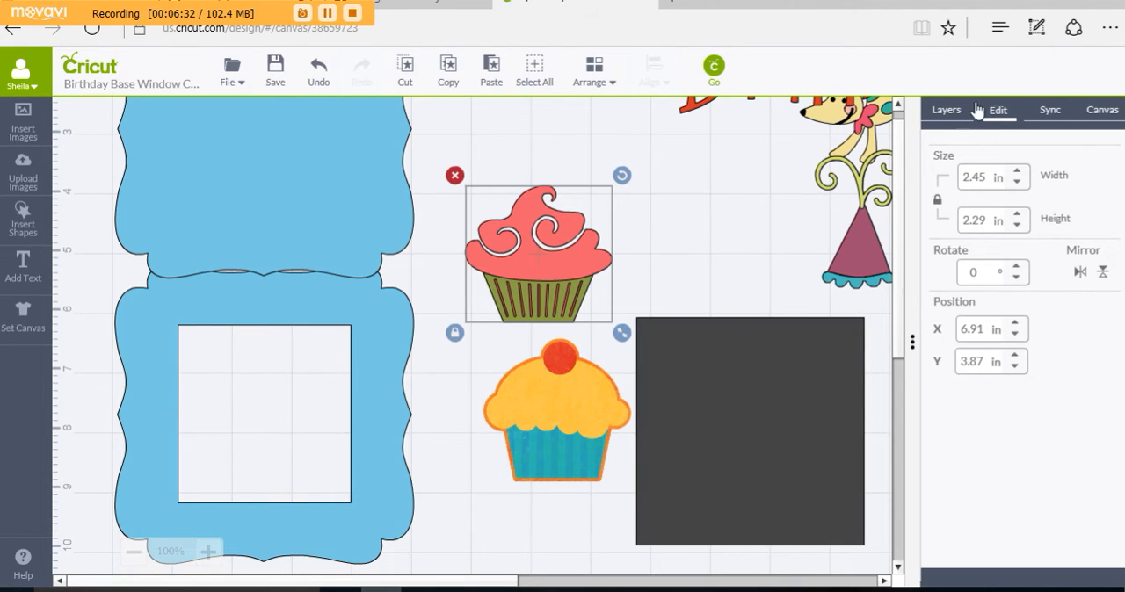
Step: Ungroup the pink cupcake, regroup only its pink and green layers, and place it over the windowed frame's lower-left corner
left_click(947, 117)
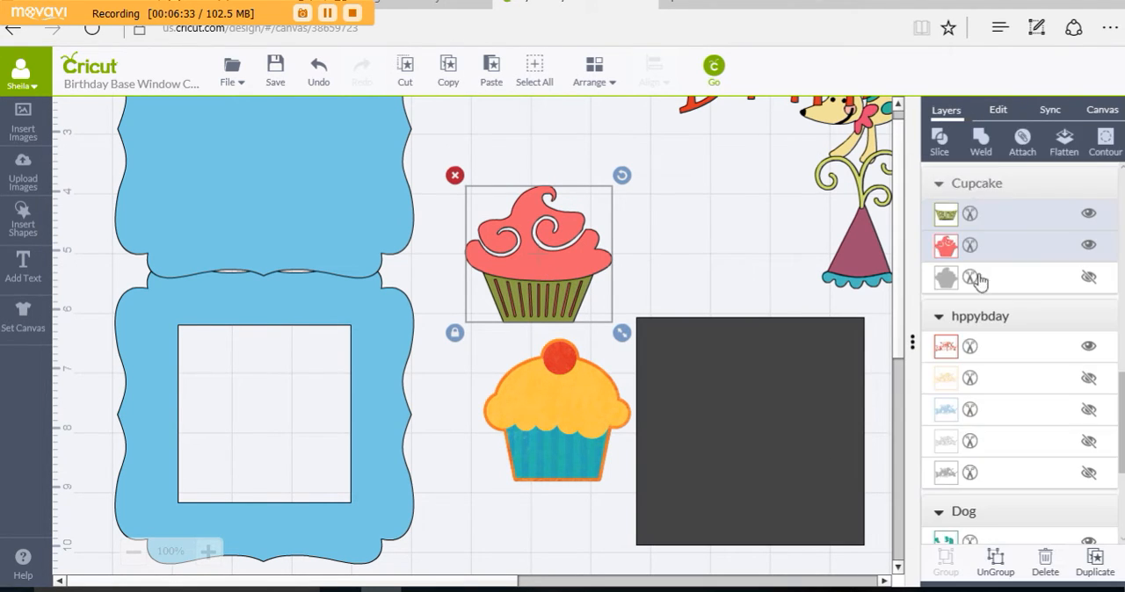
left_click(996, 567)
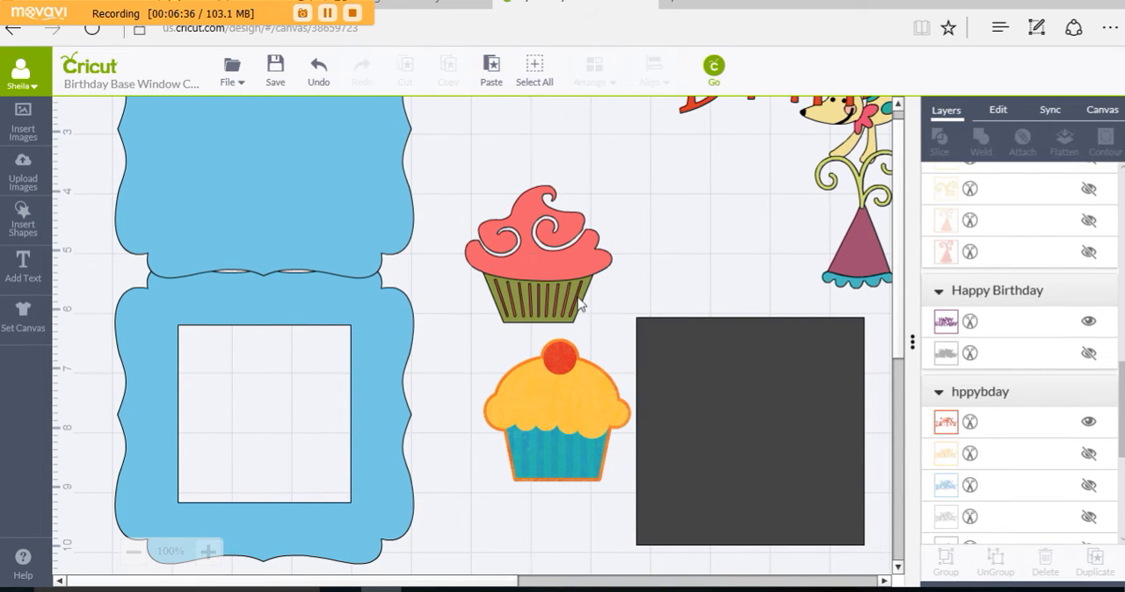
left_click_drag(561, 265, 579, 246)
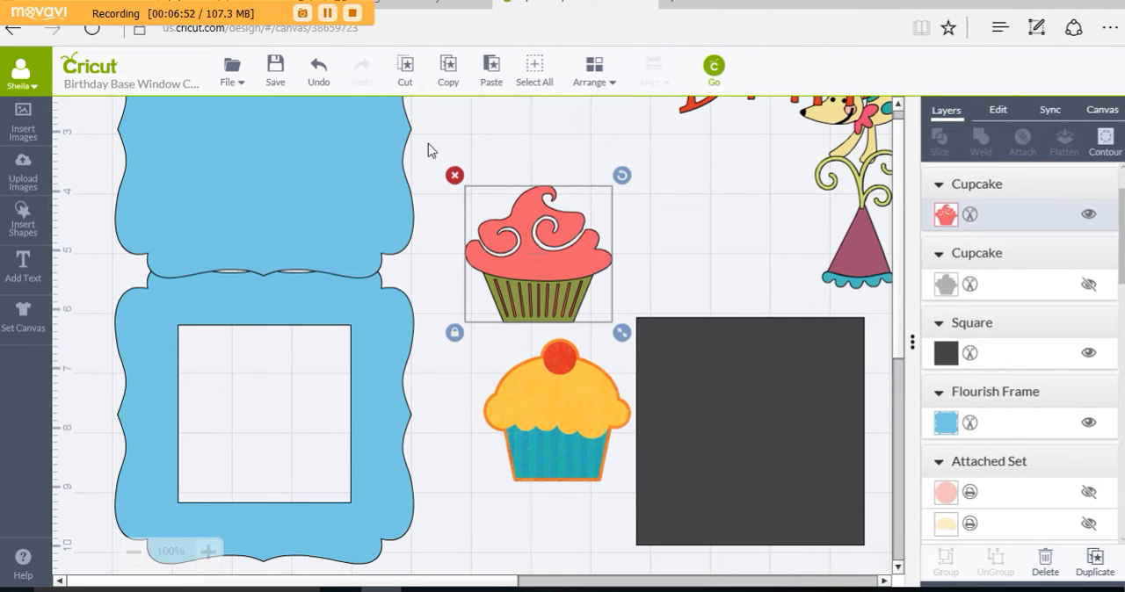
left_click_drag(428, 144, 694, 378)
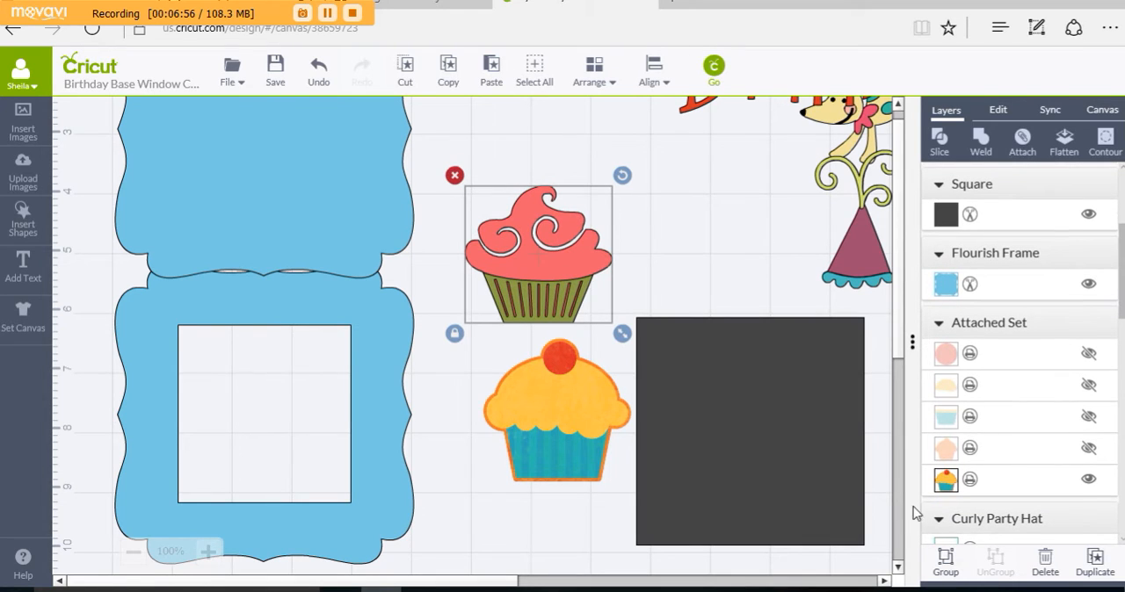
left_click_drag(512, 297, 163, 528)
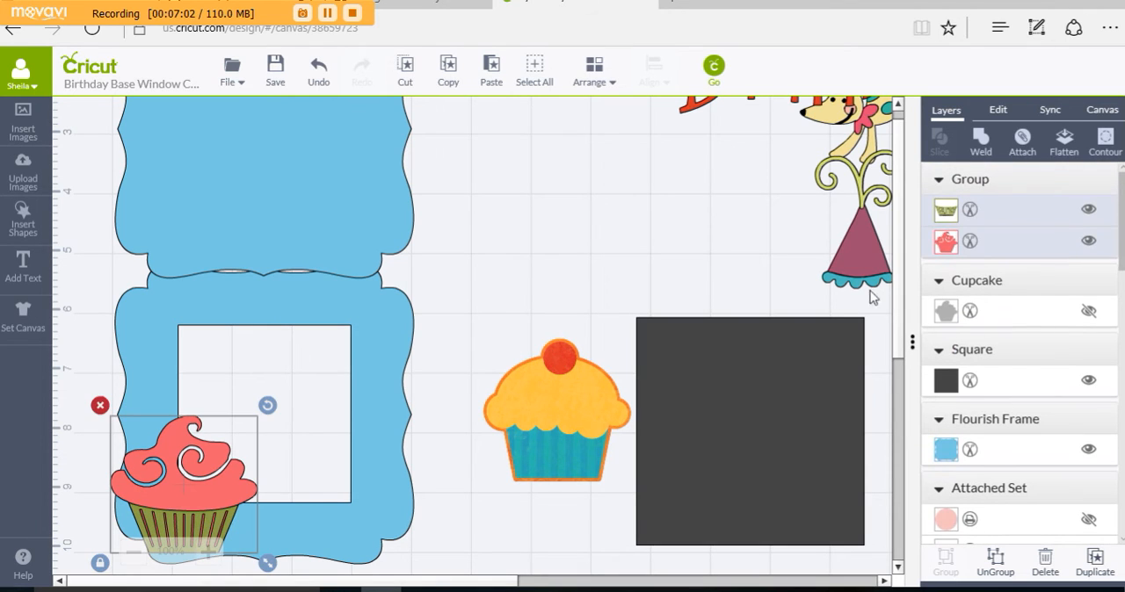
Step: Move the curly party hat aside, and place the dog over the windowed frame's lower-right corner, enlarged to reach the frame's right edge
left_click_drag(870, 268, 354, 348)
left_click_drag(866, 145, 312, 540)
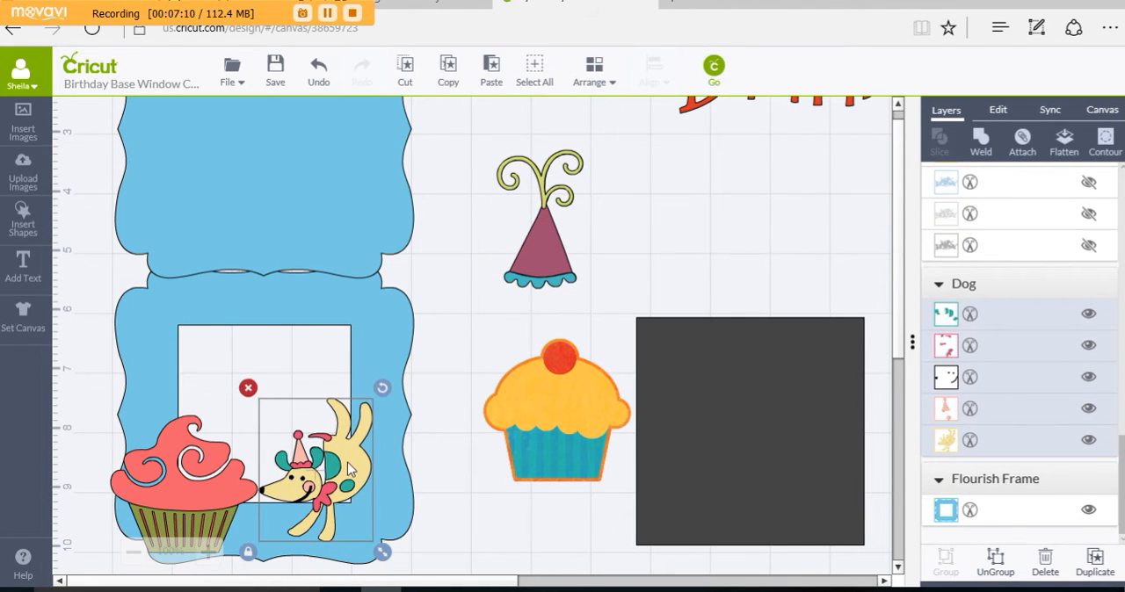
left_click_drag(350, 463, 357, 443)
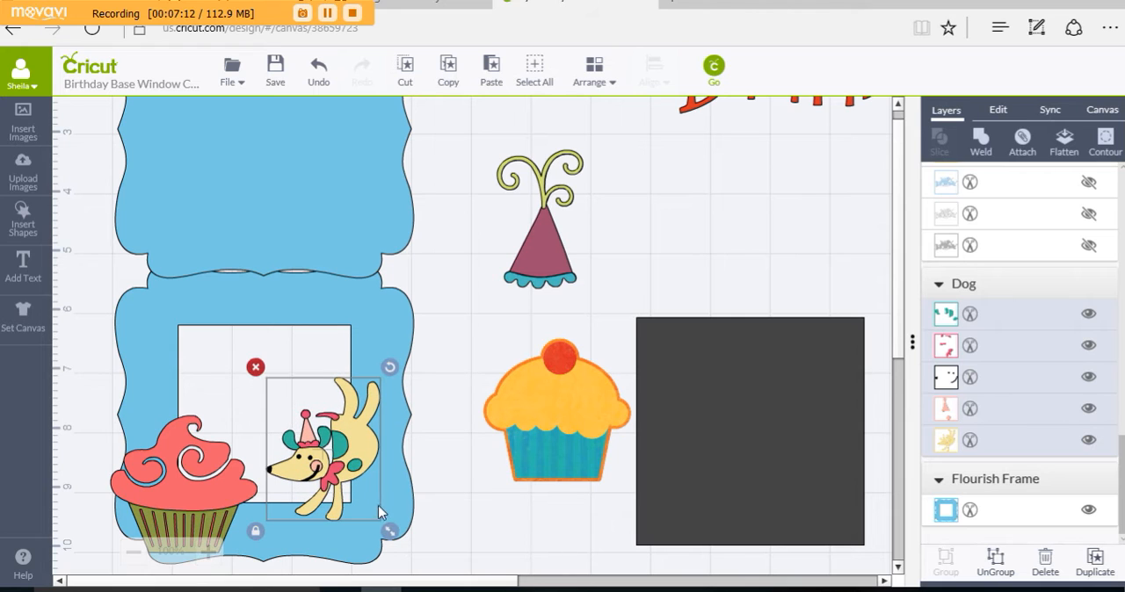
left_click_drag(391, 531, 433, 581)
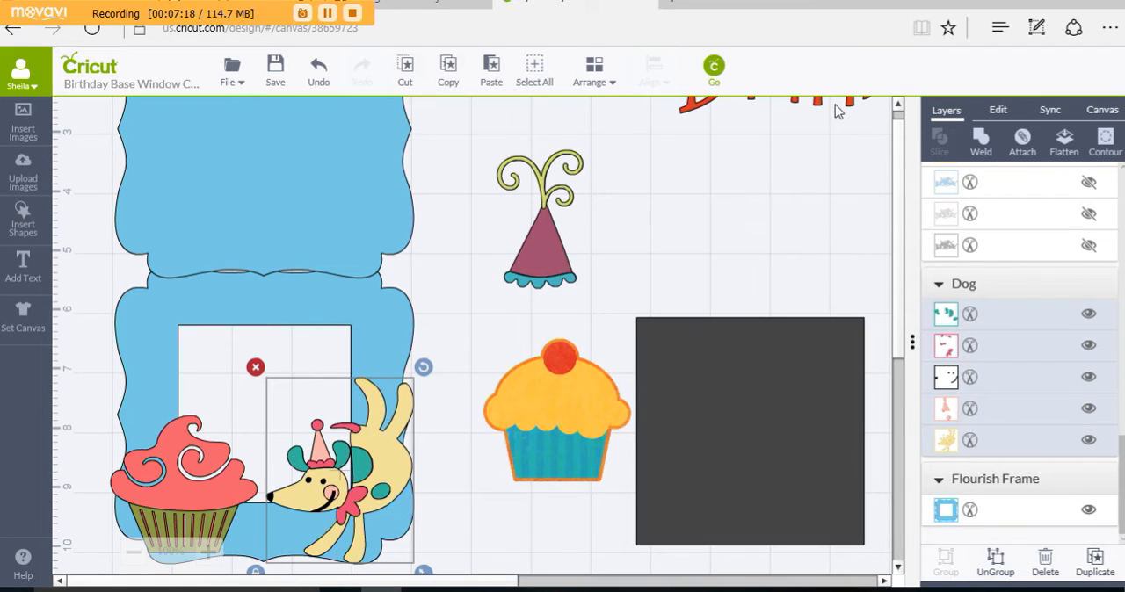
Step: Move the red Happy Birthday title down out of the way and place the purple Happy Birthday title over the windowed frame's upper part
left_click_drag(837, 111, 838, 254)
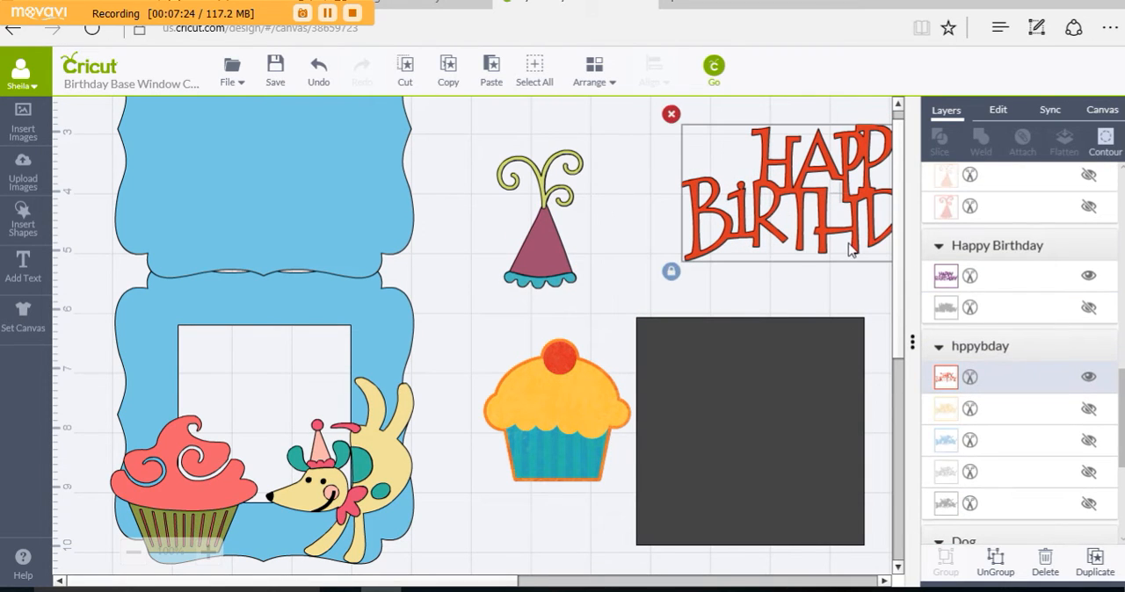
left_click_drag(897, 354, 903, 293)
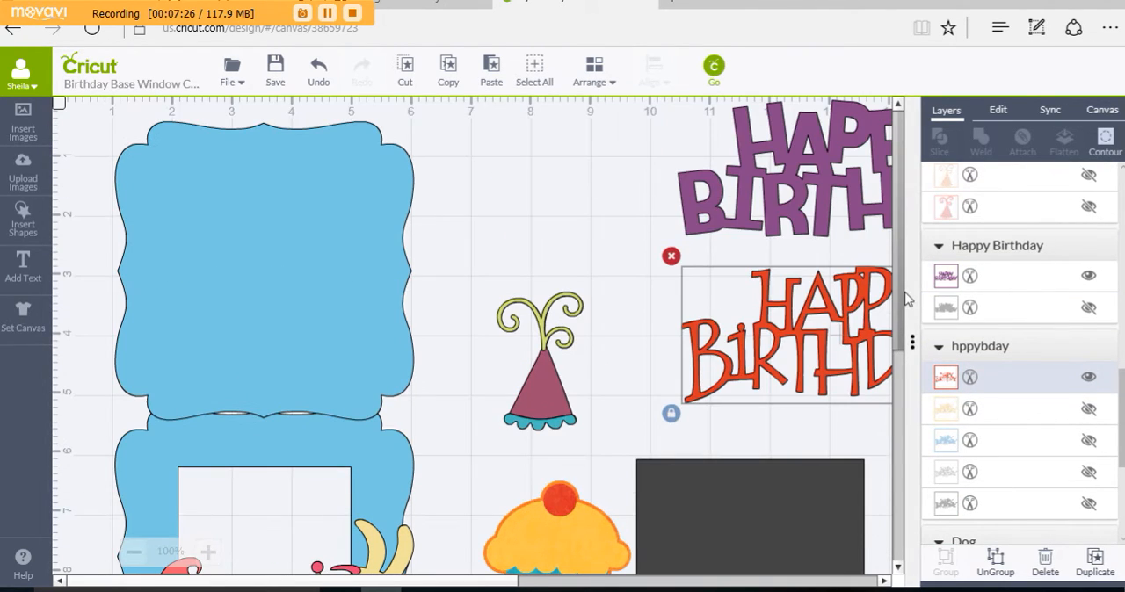
left_click_drag(750, 200, 379, 257)
left_click_drag(625, 243, 182, 490)
left_click_drag(543, 396, 544, 395)
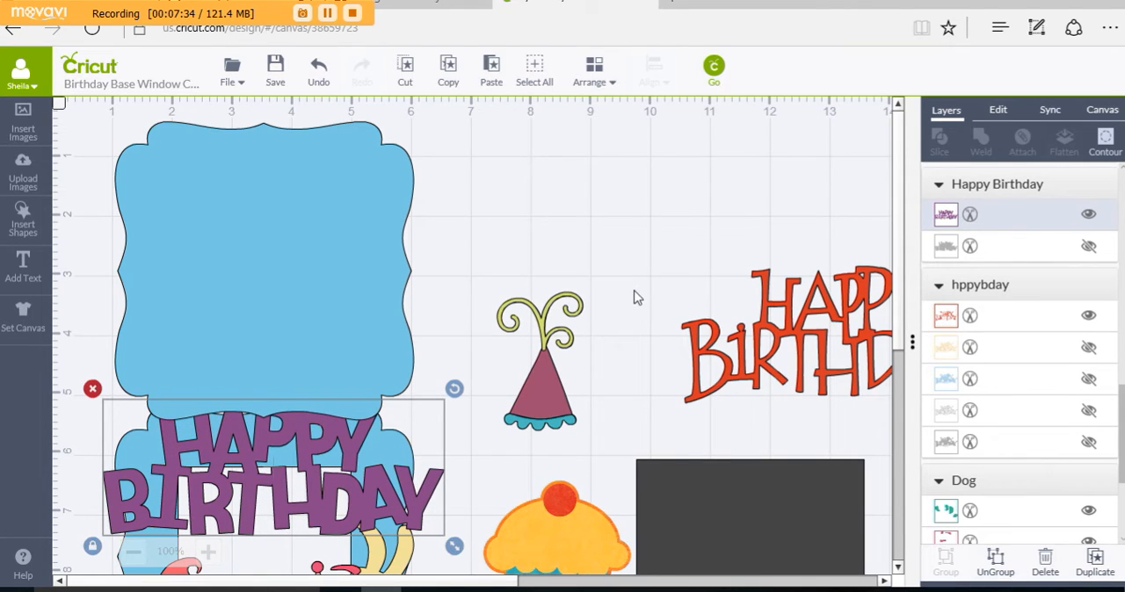
Step: Delete the red Happy Birthday title from the canvas
scroll(638, 297, "down", 5)
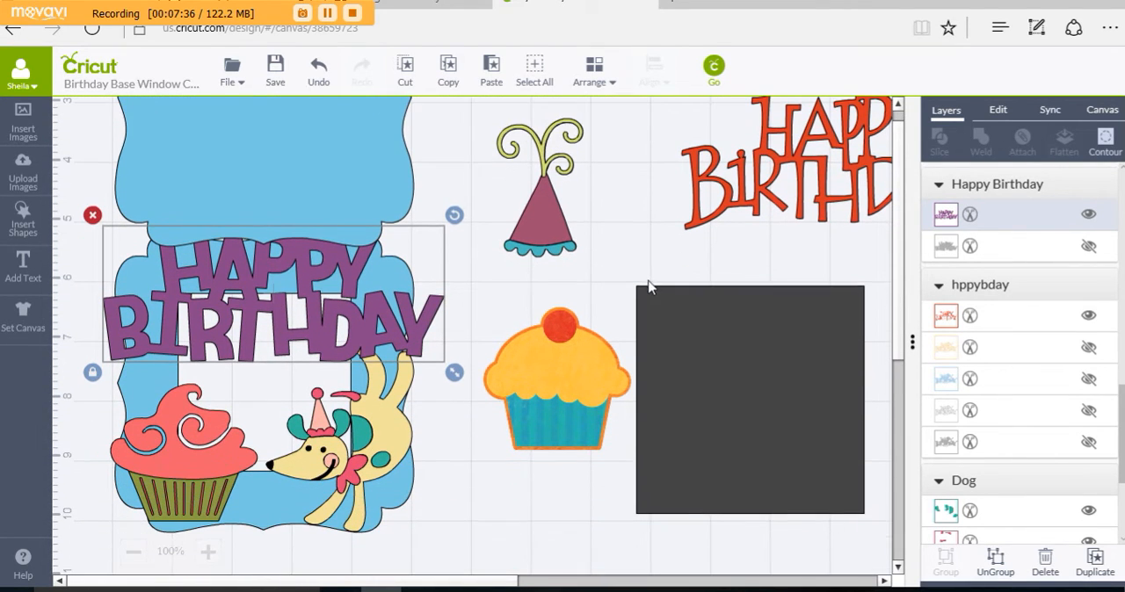
scroll(657, 281, "down", 1)
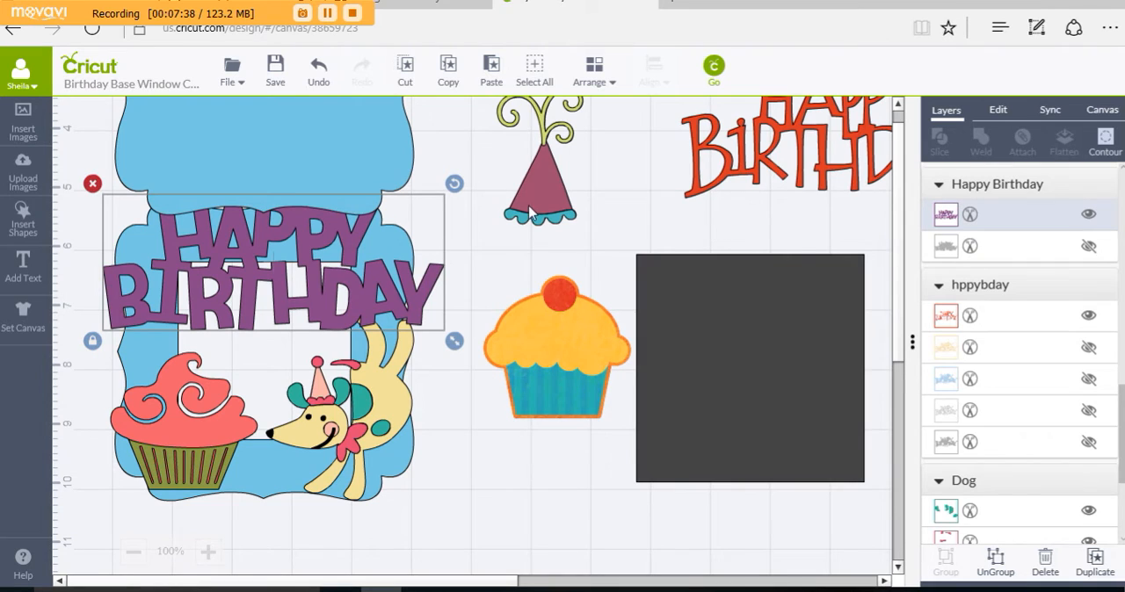
left_click(754, 178)
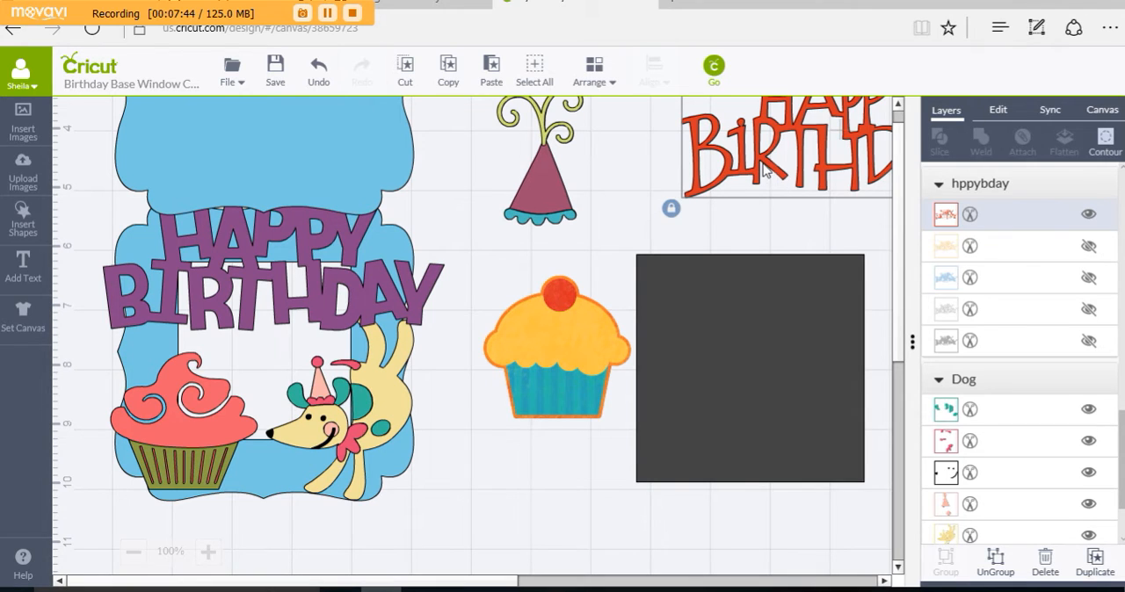
right_click(763, 171)
left_click(796, 256)
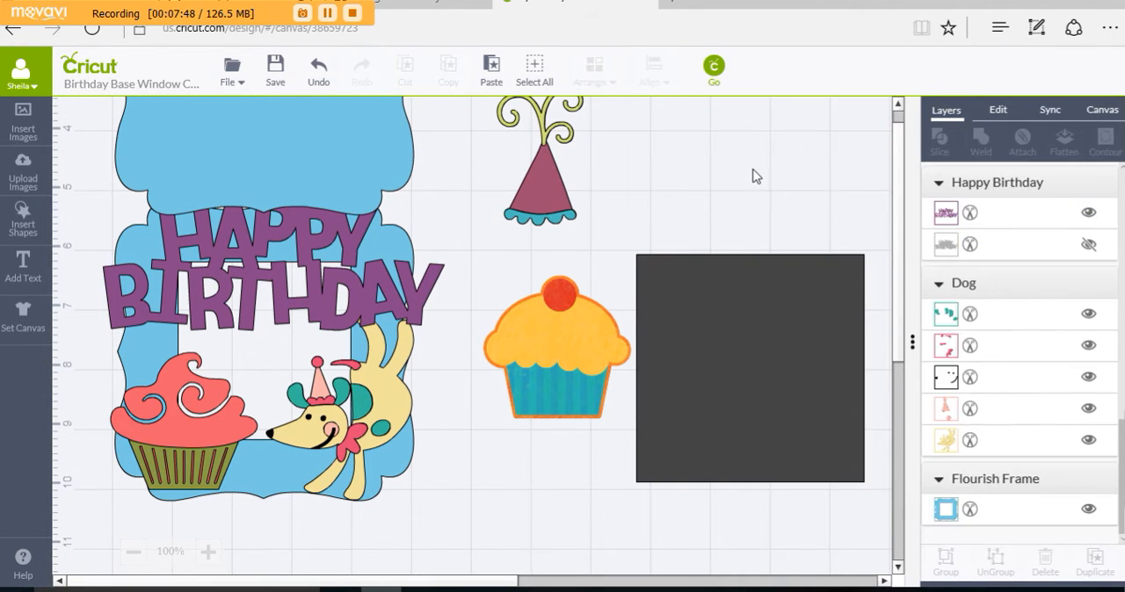
Step: Shrink the purple Happy Birthday title to fit within the frame's width and center it above the cupcake and dog
left_click(341, 313)
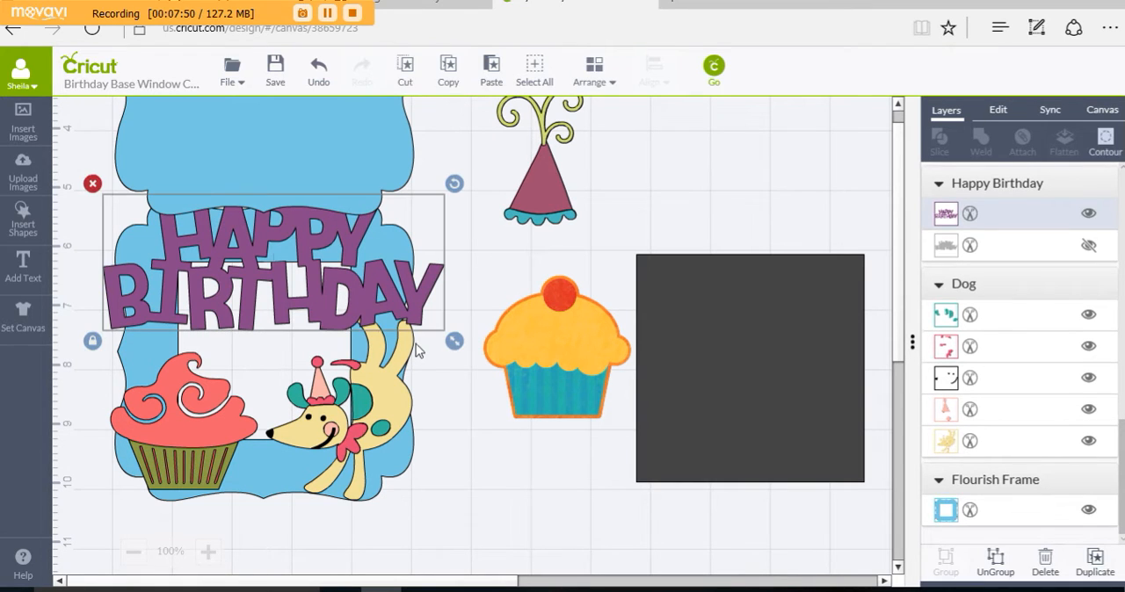
left_click_drag(454, 348, 372, 322)
left_click_drag(303, 274, 338, 303)
Step: Nudge the solid frame up clear of the windowed frame, and raise the purple title to the windowed frame's top edge
left_click(290, 192)
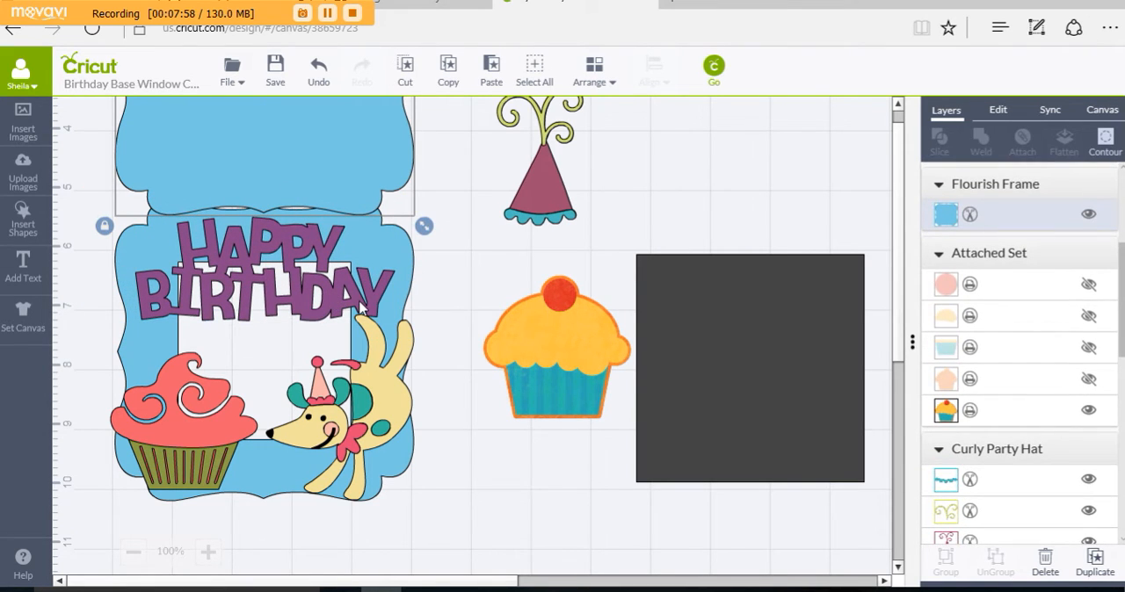
key("Up")
key("Up")
key("Up")
key("Up")
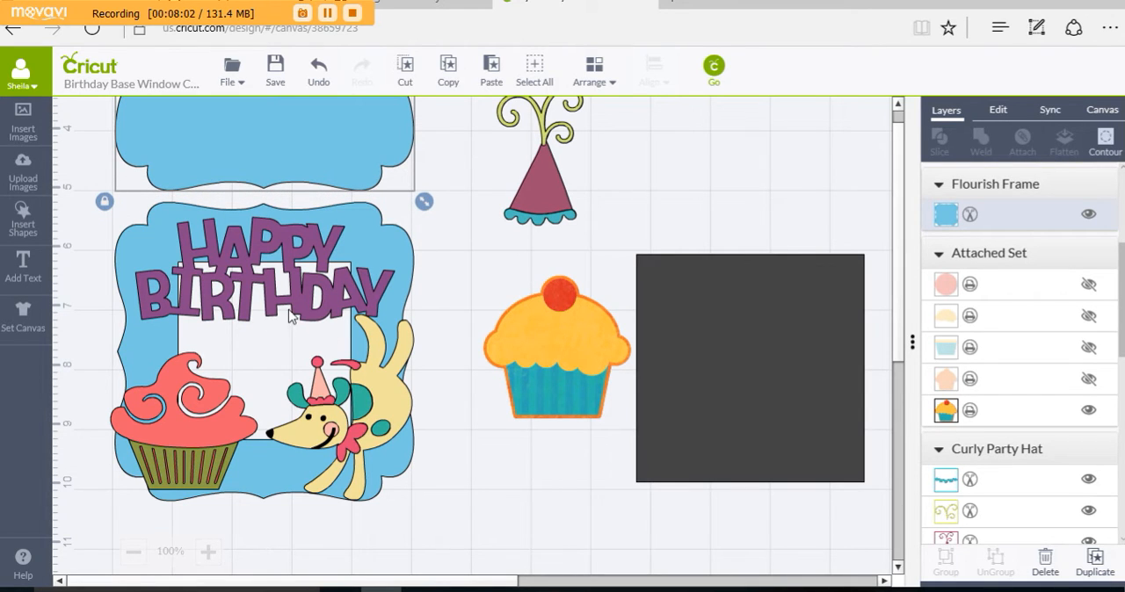
left_click_drag(295, 315, 296, 287)
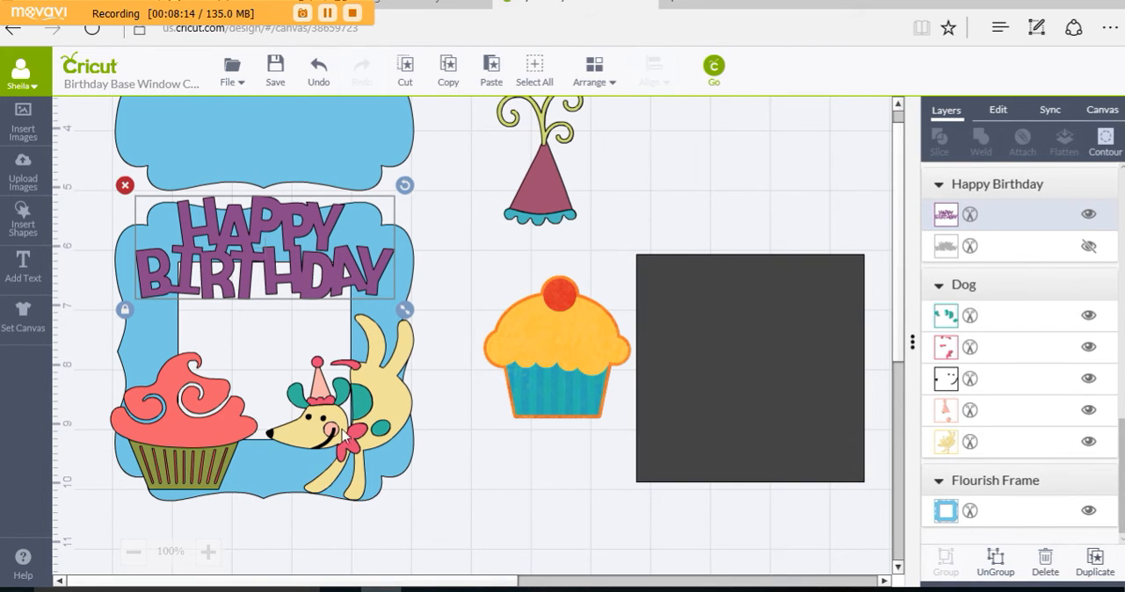
Step: Enlarge the dog, fit it between the purple title and the frame's lower-right edge, and bring it to the front
left_click_drag(365, 422, 400, 450)
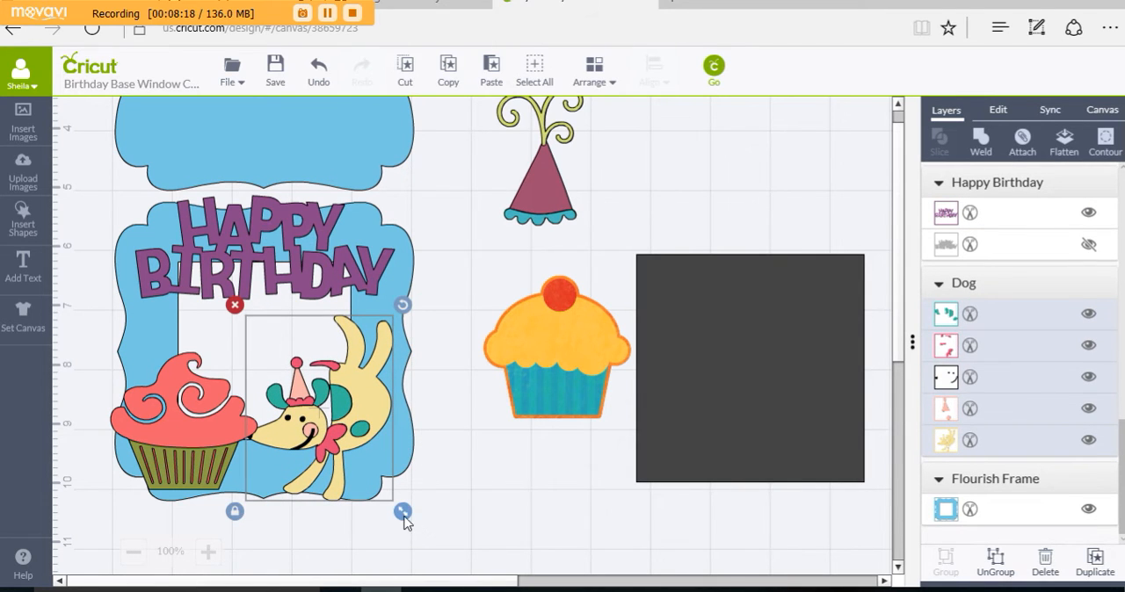
left_click_drag(404, 516, 487, 554)
left_click_drag(396, 408, 368, 348)
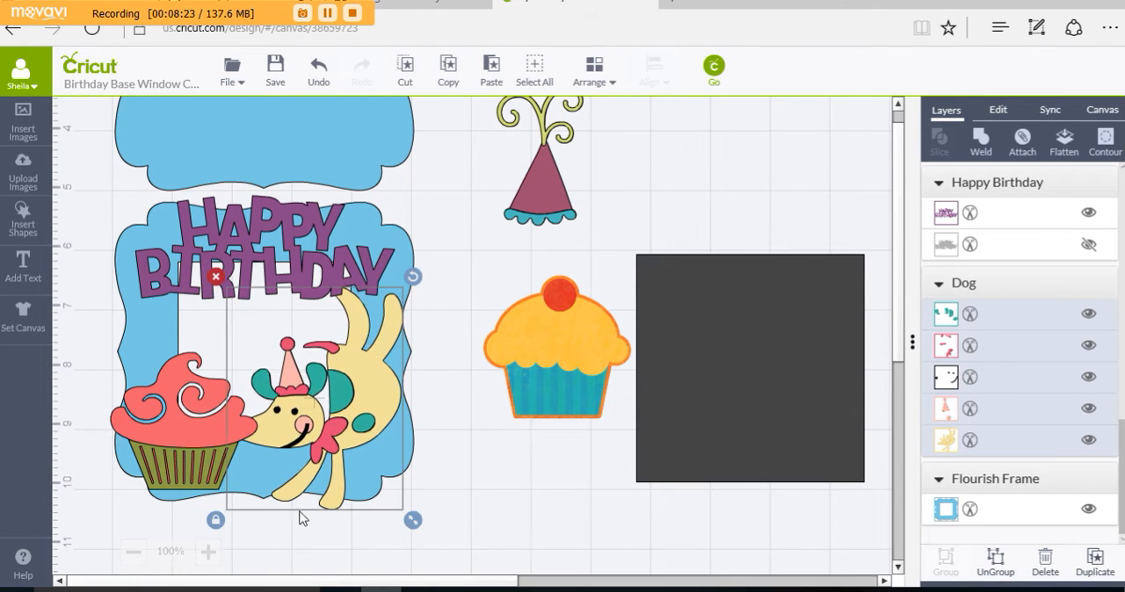
left_click(463, 524)
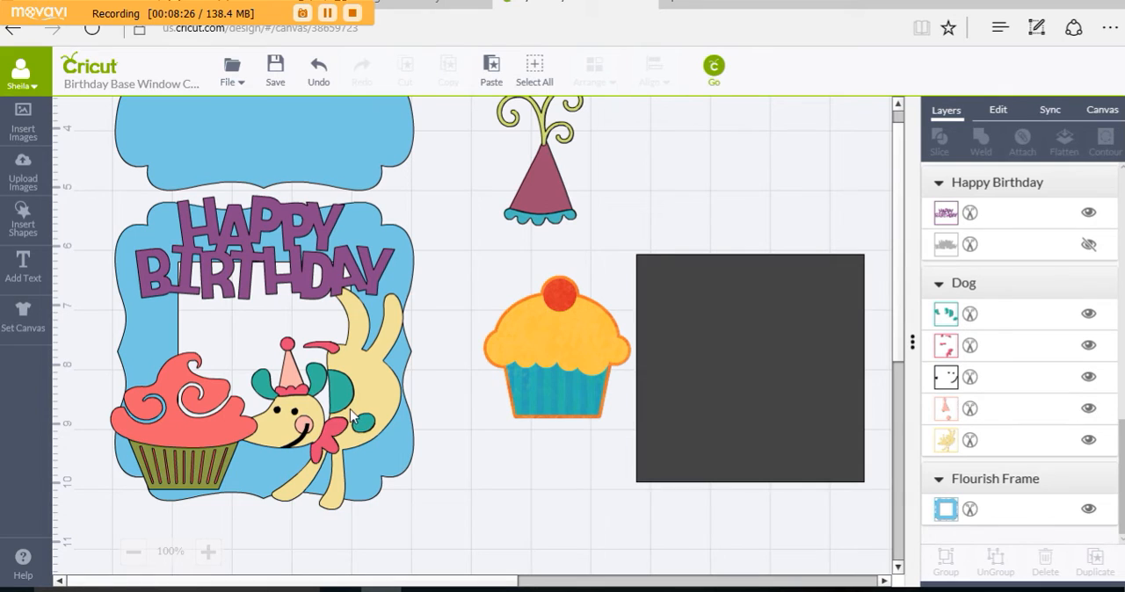
mouse_move(357, 404)
left_mouse_down()
mouse_move(371, 398)
mouse_move(367, 412)
left_mouse_up()
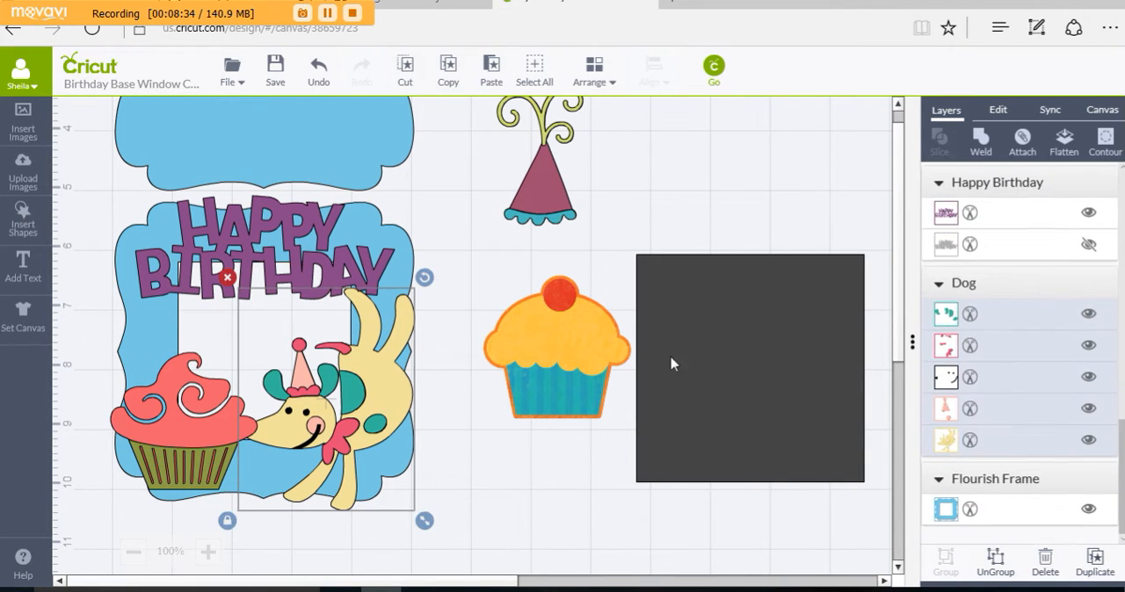
left_click(596, 77)
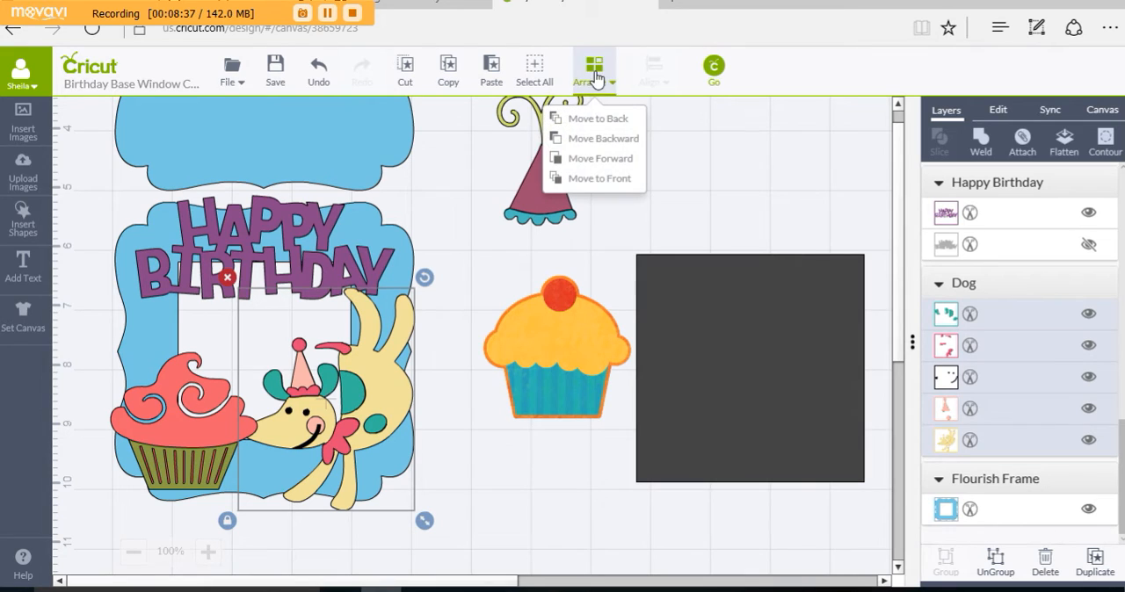
left_click(584, 181)
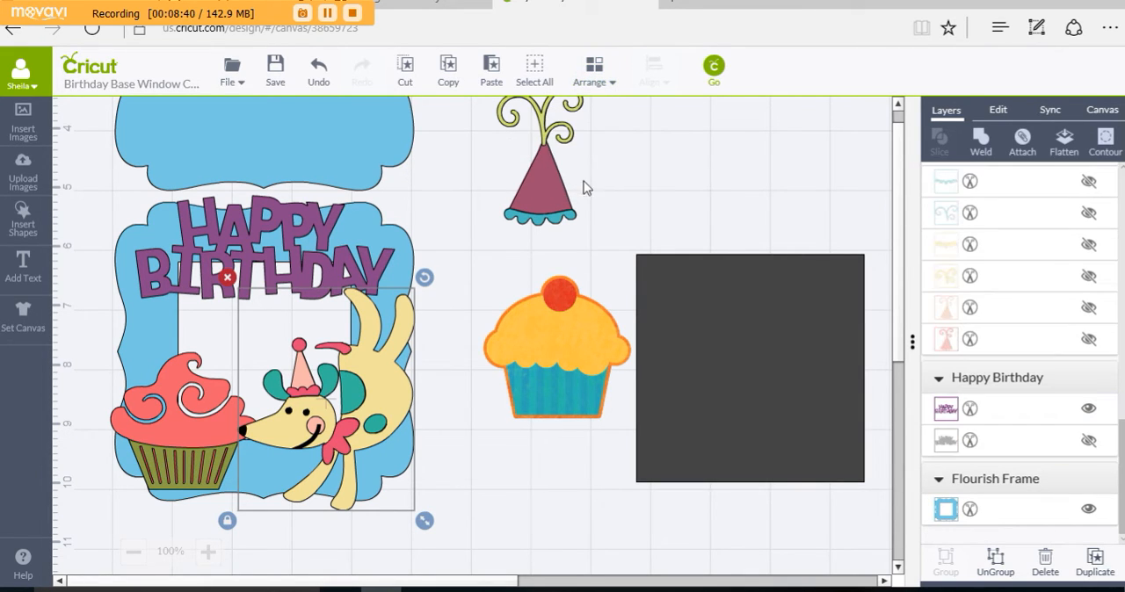
Step: Enlarge the pink cupcake, tilt it slightly counter-clockwise, and reposition it on the windowed frame's lower-left side beside the dog's nose
left_click(192, 440)
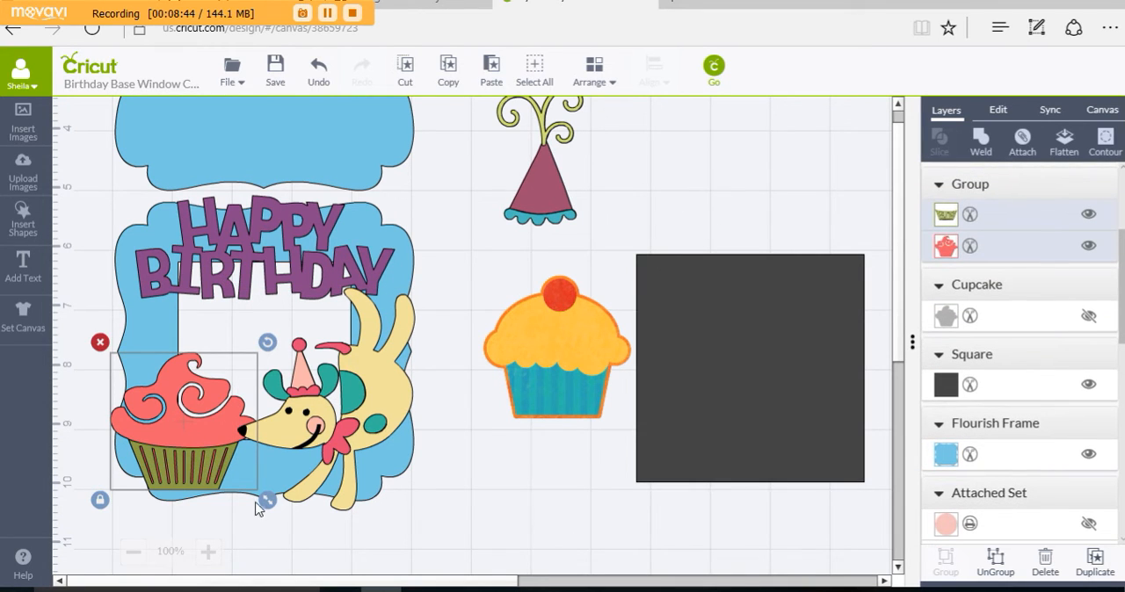
left_click_drag(268, 512, 284, 533)
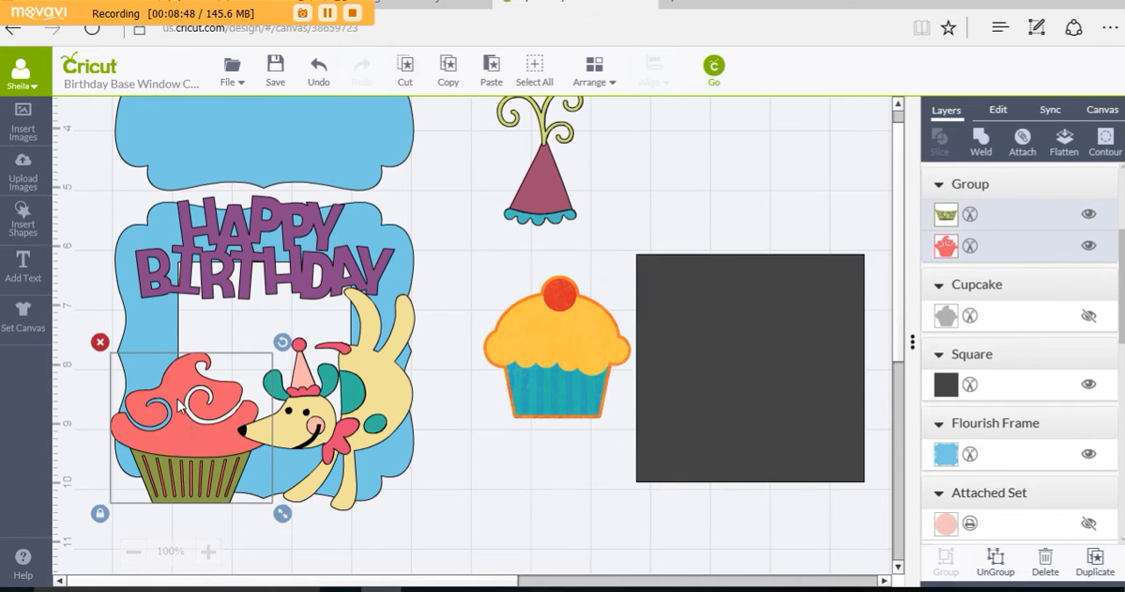
left_click_drag(178, 406, 175, 378)
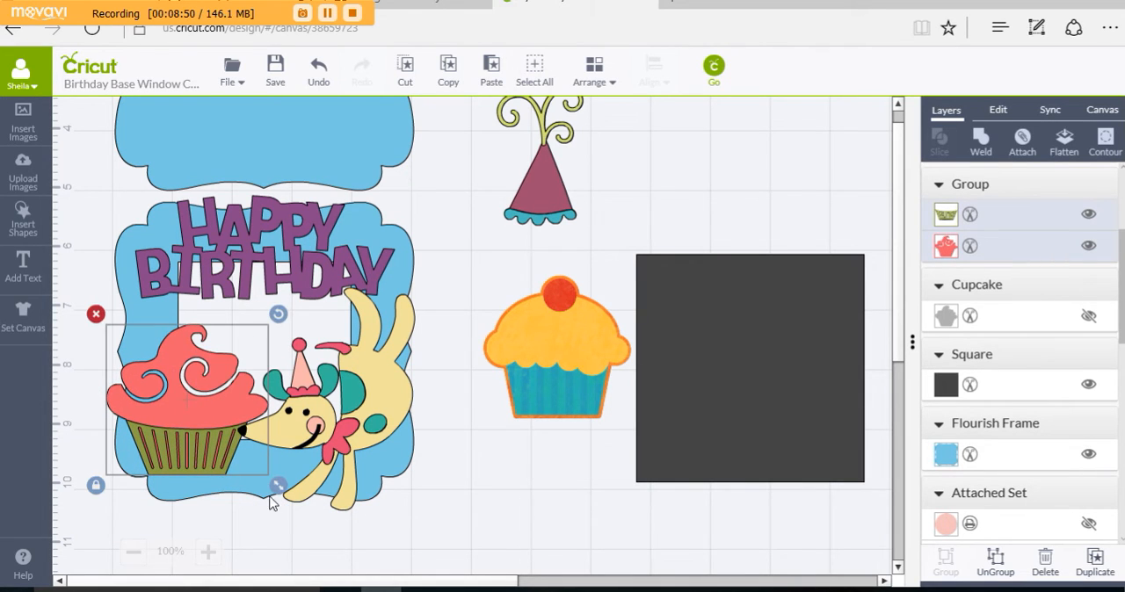
left_click_drag(278, 314, 269, 307)
left_click_drag(197, 410, 199, 421)
left_click(484, 509)
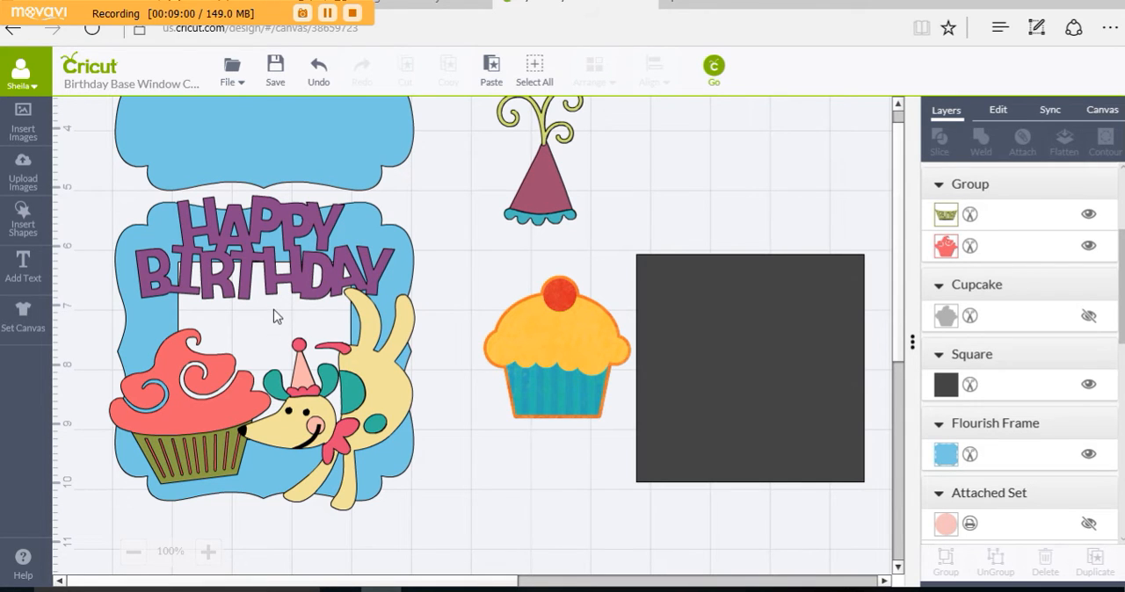
Step: Lower the purple title slightly inside the windowed frame, and delete the spare yellow cupcake and the curly party hat
left_click_drag(305, 292, 307, 305)
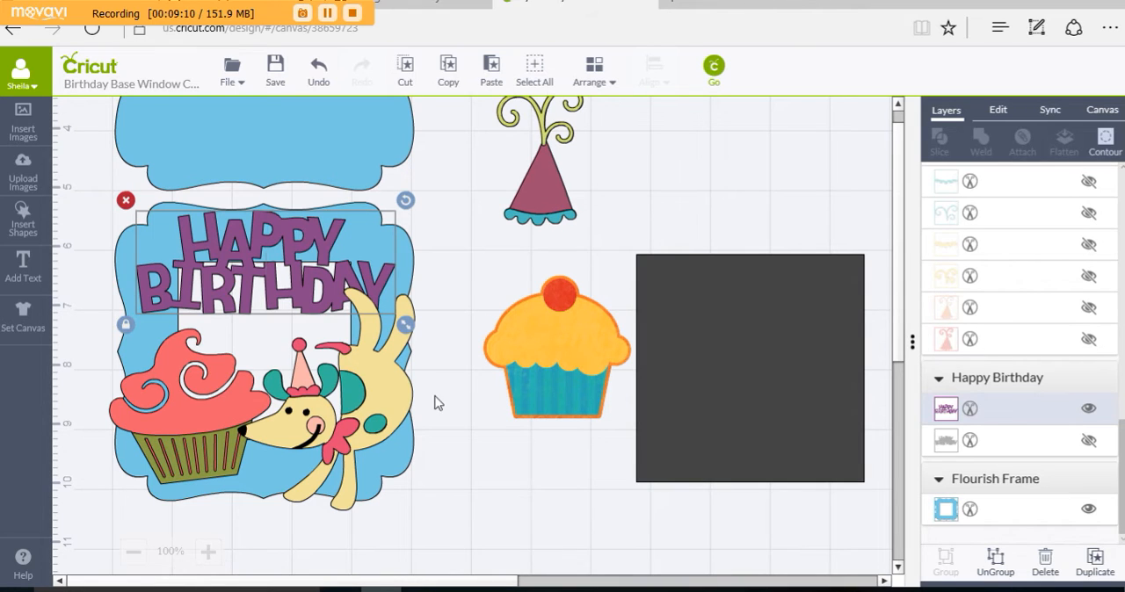
left_click(579, 350)
left_click(472, 264)
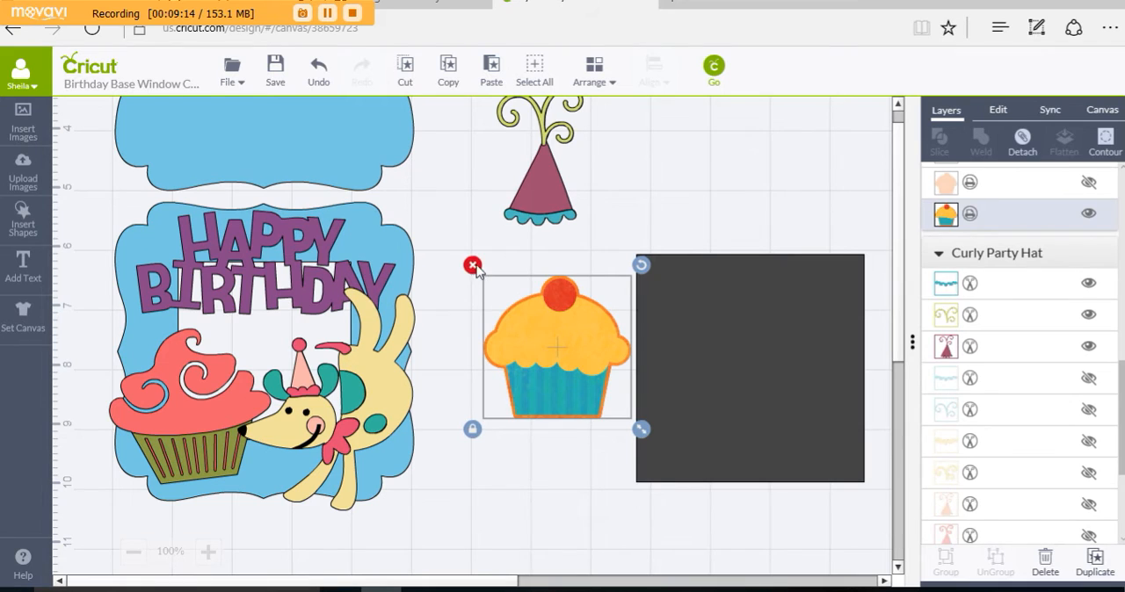
left_click_drag(534, 202, 510, 393)
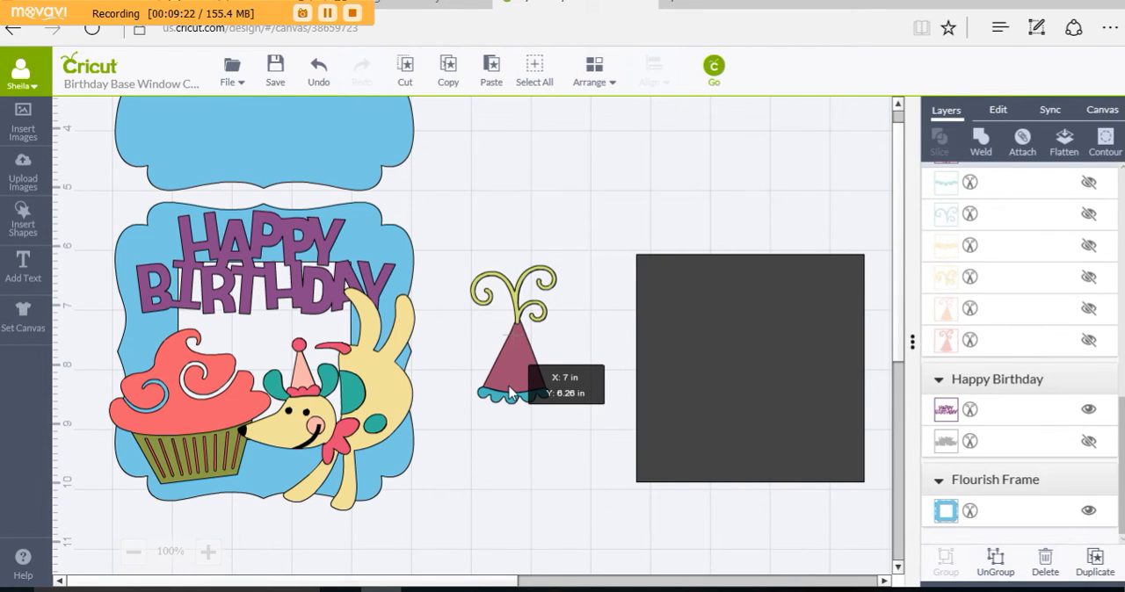
left_click_drag(510, 393, 514, 390)
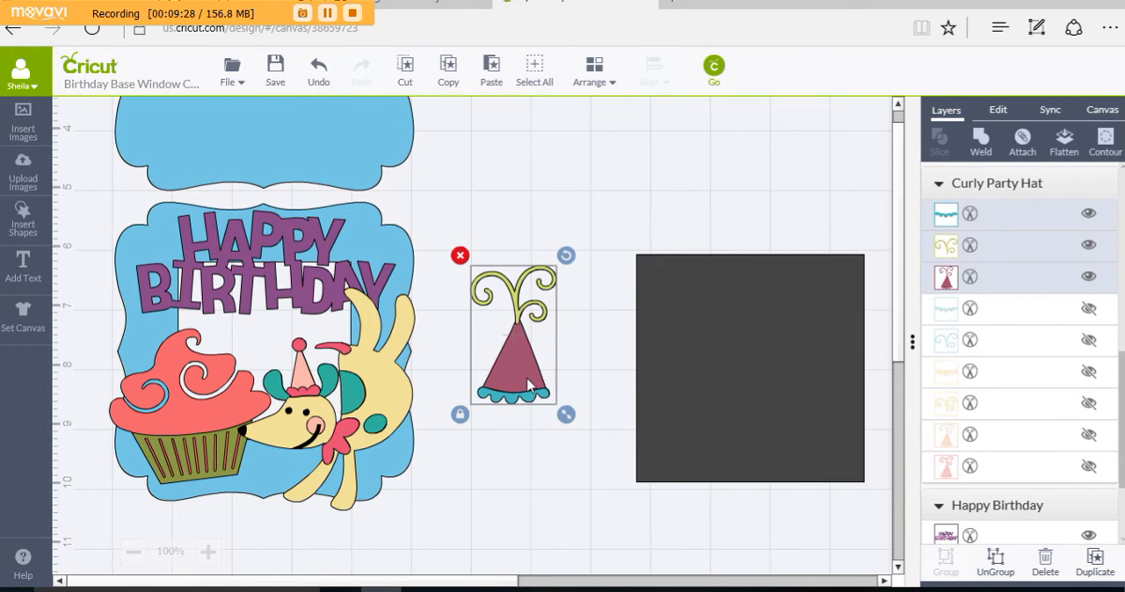
left_click(460, 256)
Step: Duplicate the solid blue flourish frame and lay the copy directly over the original
scroll(527, 347, "up", 5)
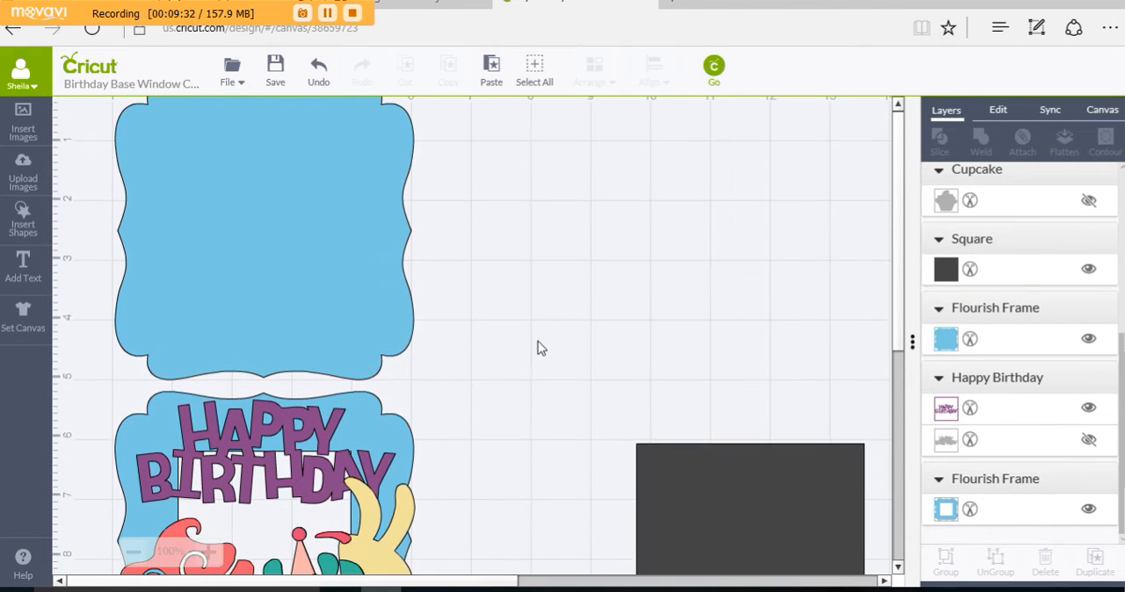
left_click(347, 273)
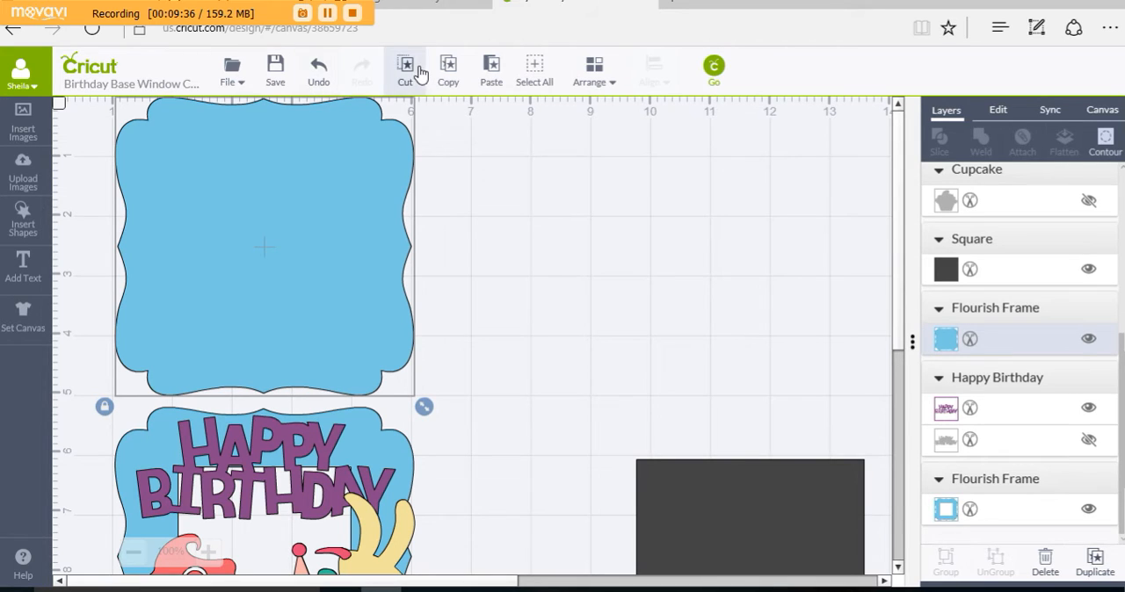
left_click(449, 75)
left_click(492, 70)
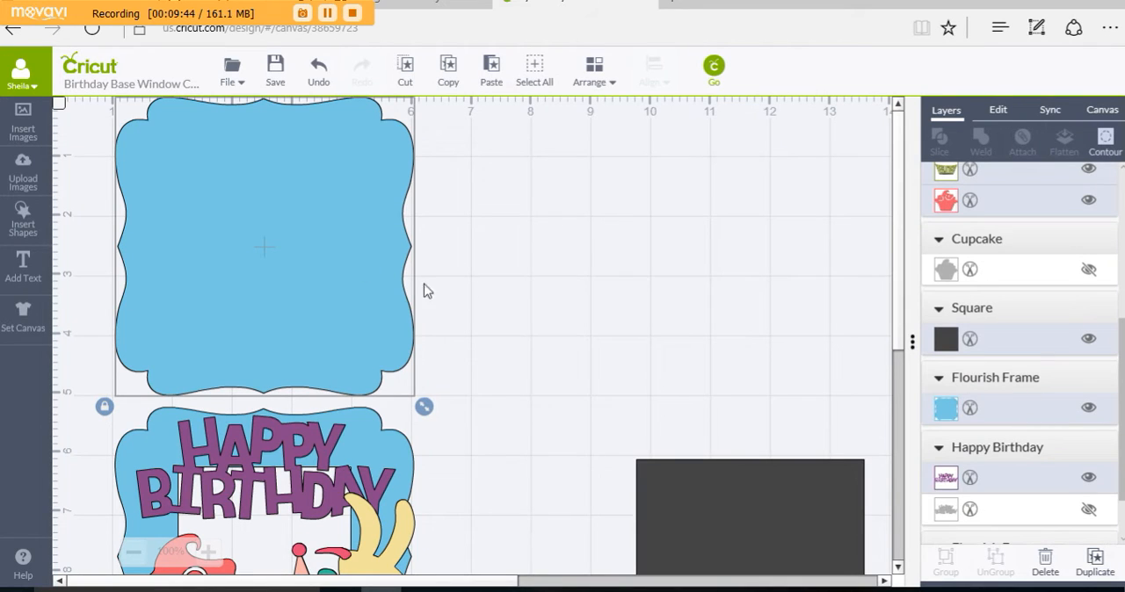
scroll(629, 456, "down", 2)
scroll(624, 431, "up", 3)
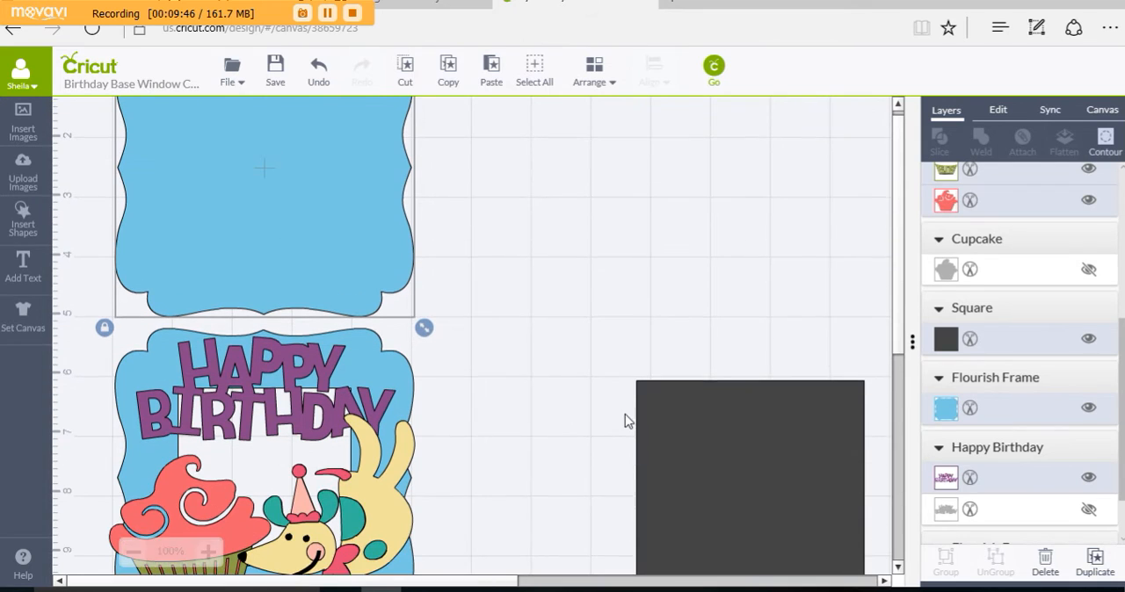
left_click_drag(254, 252, 369, 281)
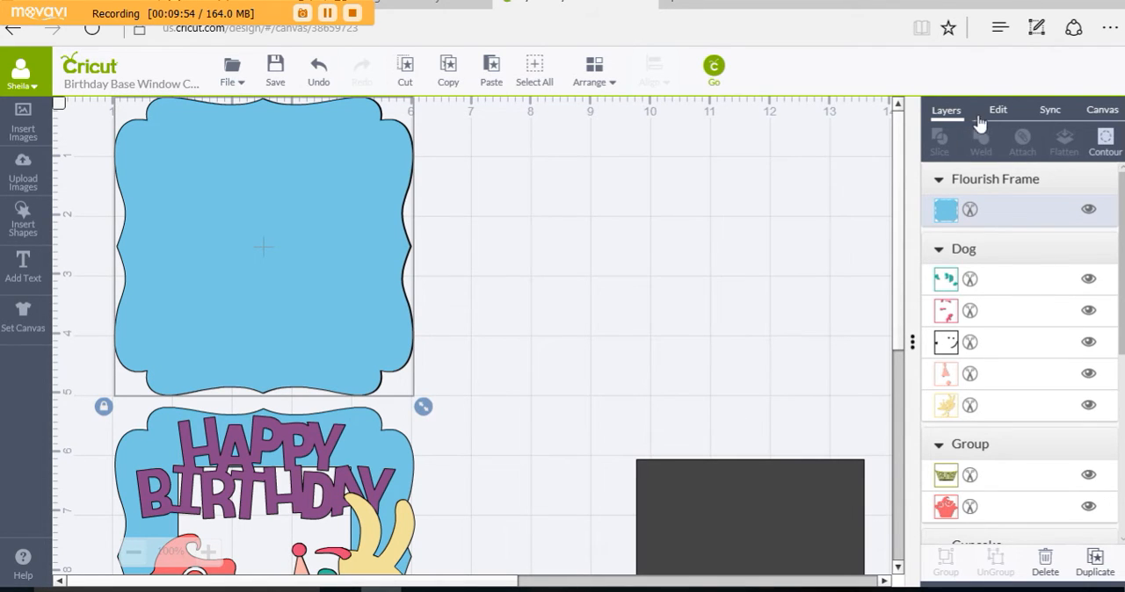
left_click(947, 210)
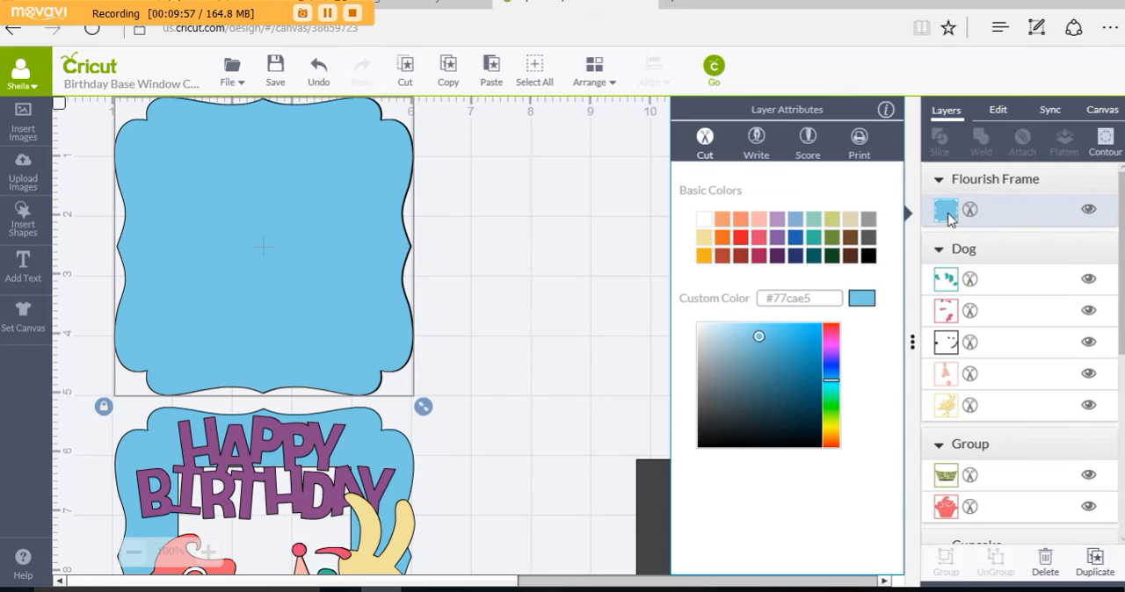
left_click(760, 219)
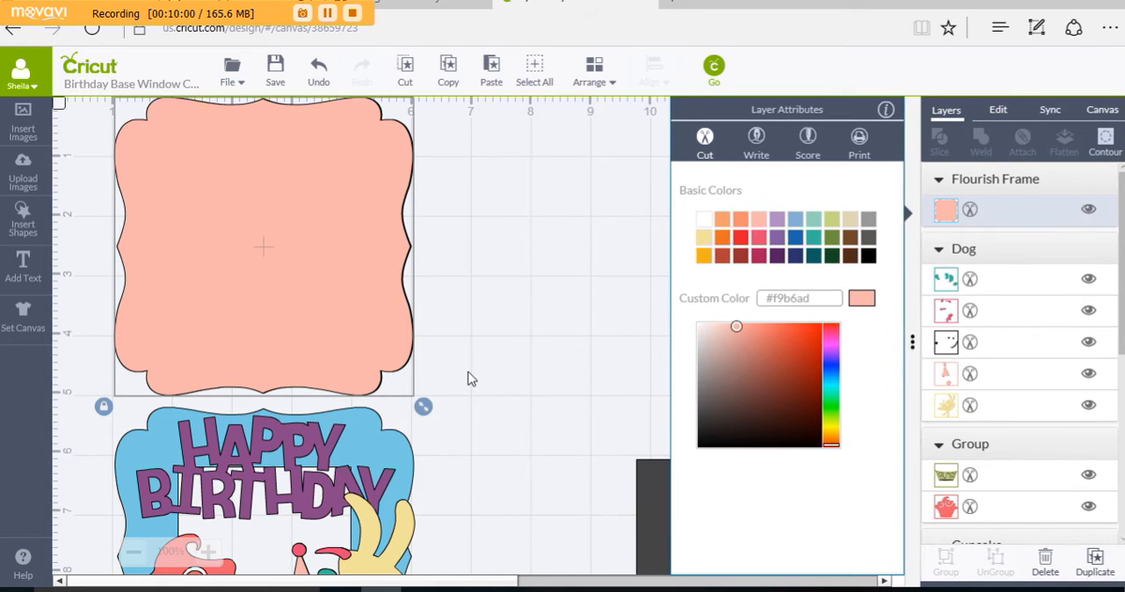
left_click(466, 383)
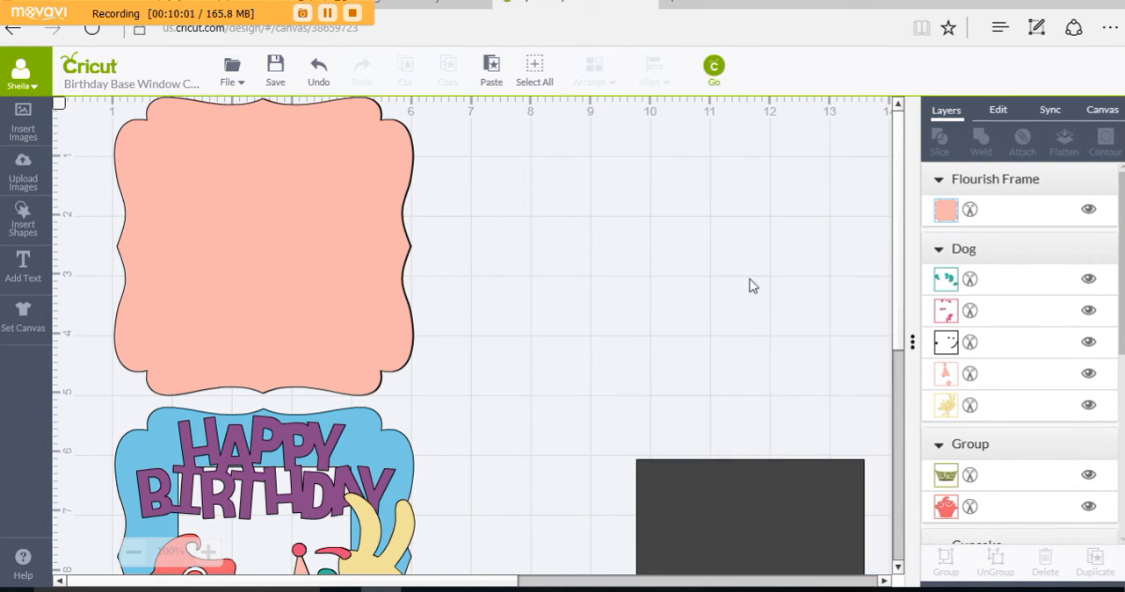
Step: Recolor the copied solid frame white, and shrink and center it inside the original so an even blue border surrounds it
left_click(946, 211)
left_click(704, 220)
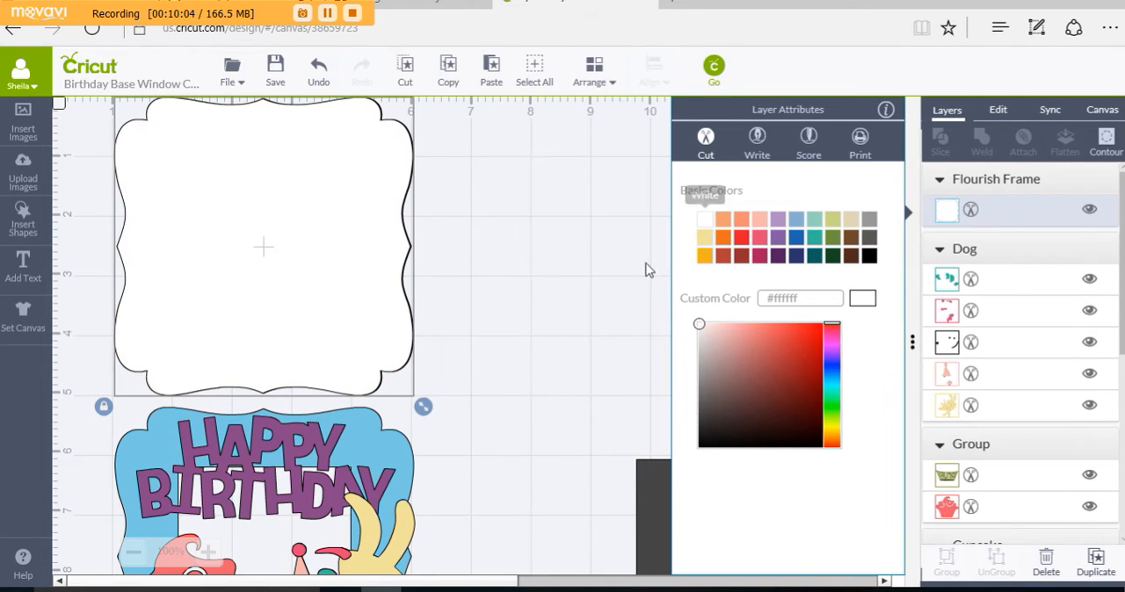
left_click_drag(424, 407, 402, 394)
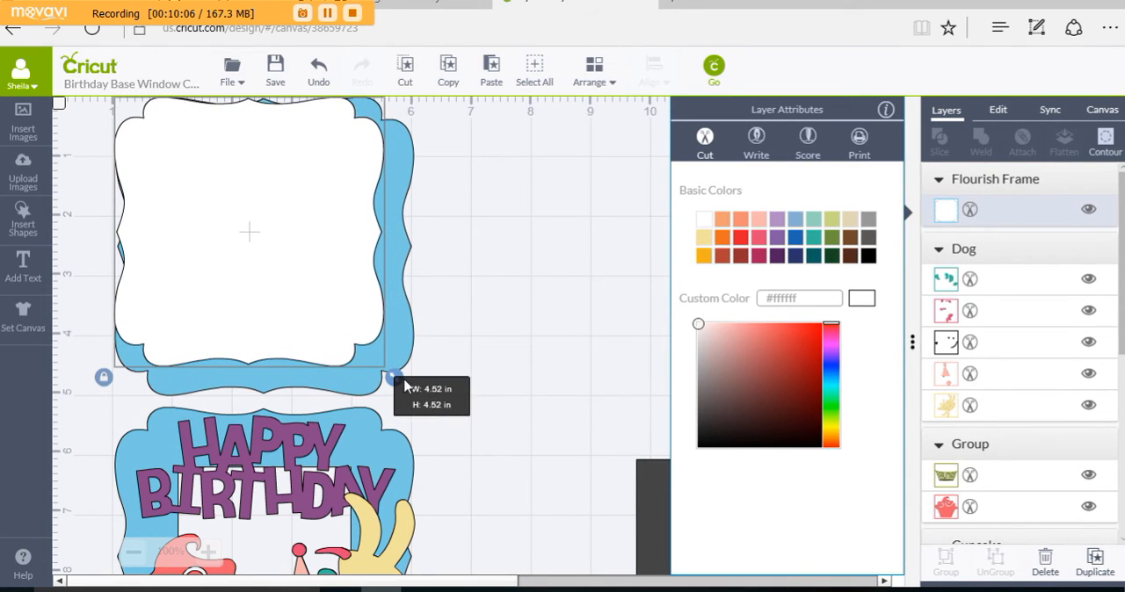
left_click_drag(364, 326, 384, 345)
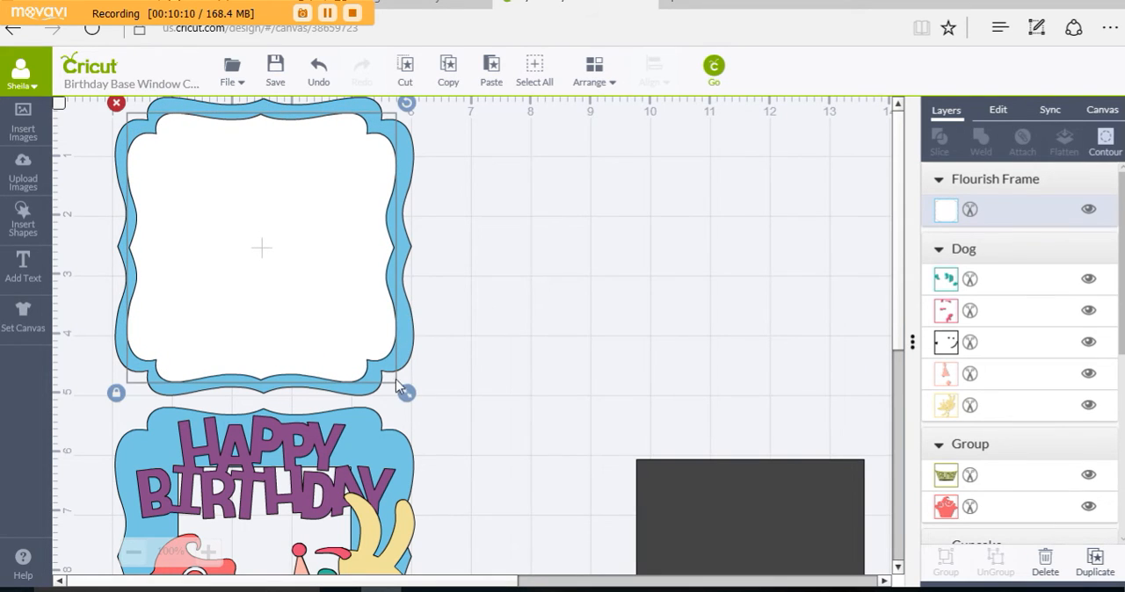
left_click_drag(403, 396, 401, 390)
left_click_drag(367, 278, 370, 281)
left_click(573, 295)
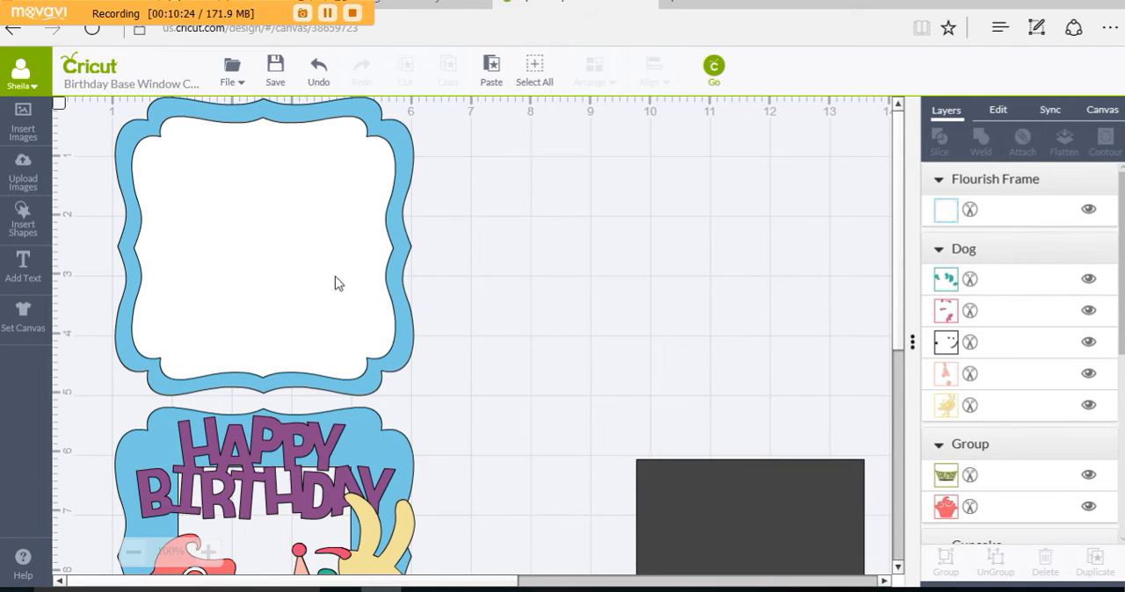
Step: Move the white frame to the right of the solid blue frame, and place a copy of the dog over its lower-right edge
left_click_drag(332, 277, 684, 274)
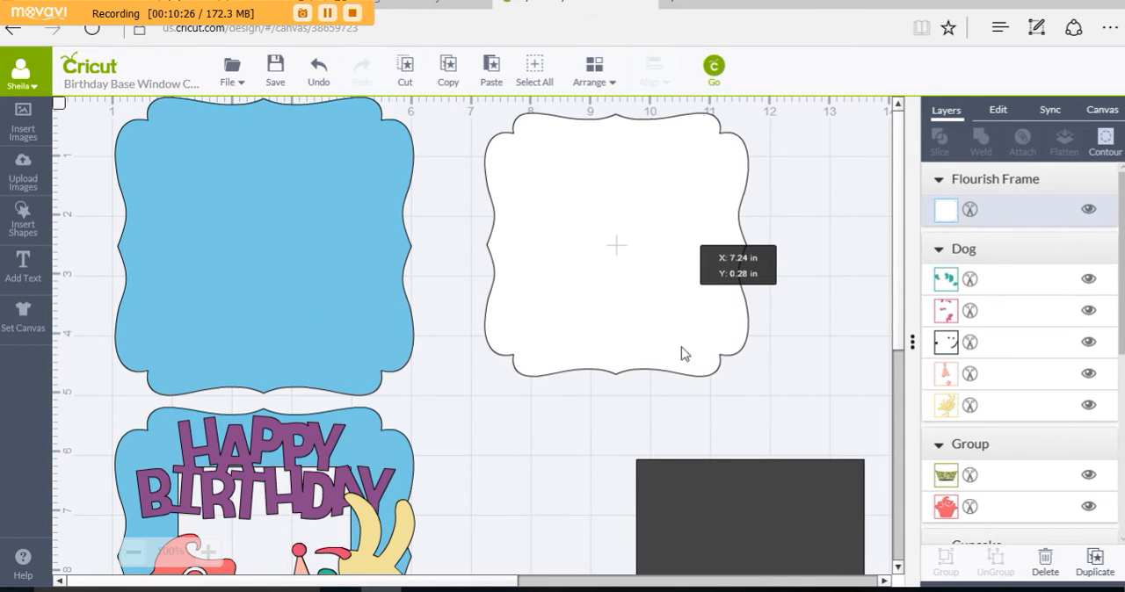
scroll(531, 387, "down", 1)
scroll(531, 387, "down", 3)
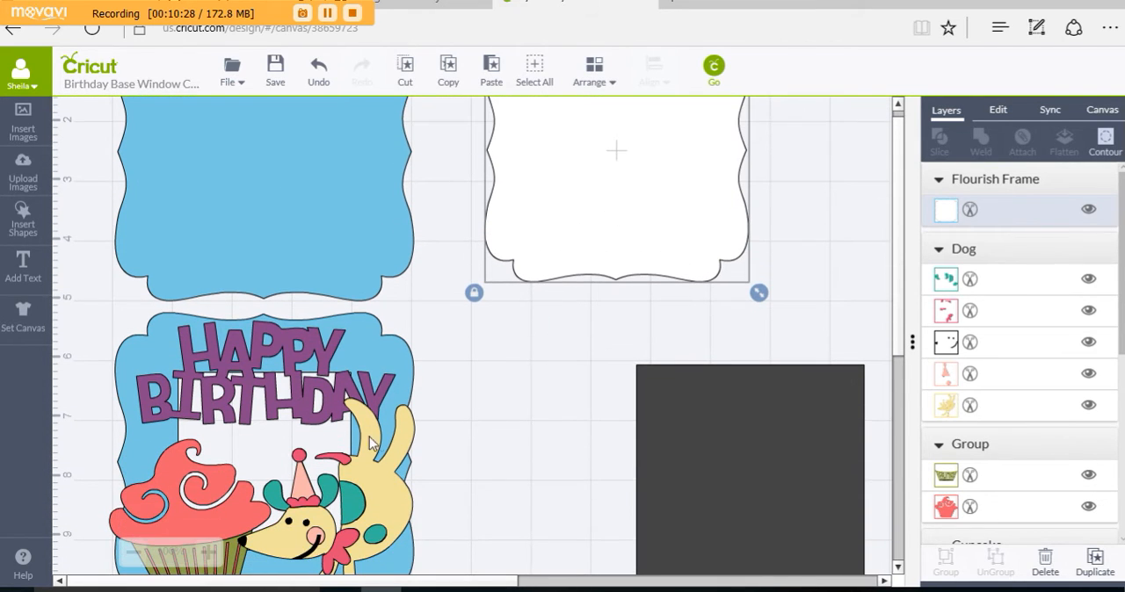
left_click(409, 438)
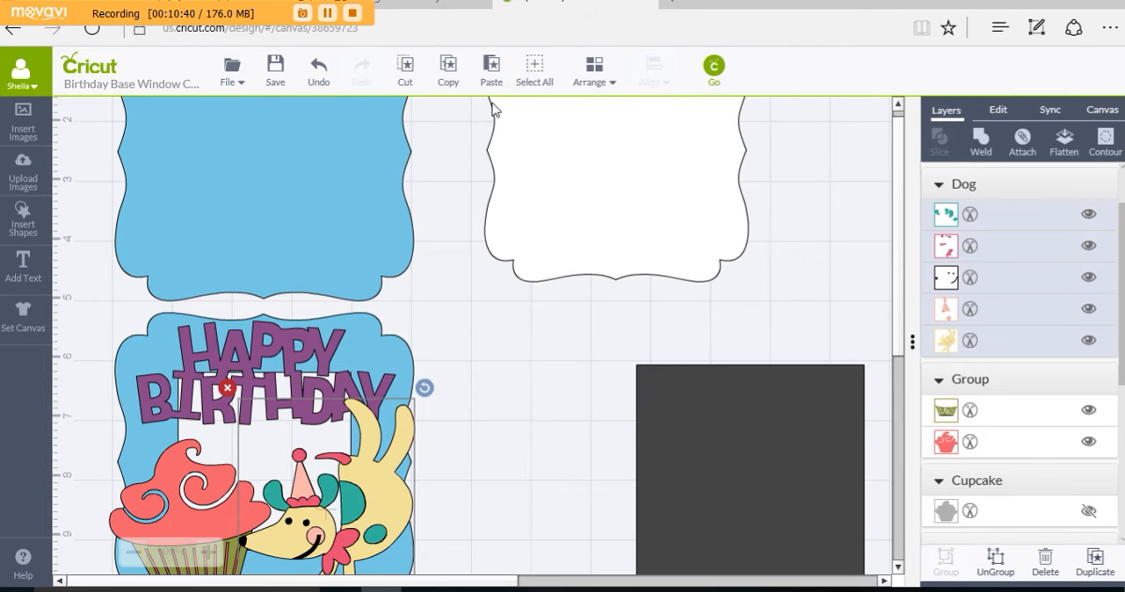
left_click(451, 78)
left_click(492, 74)
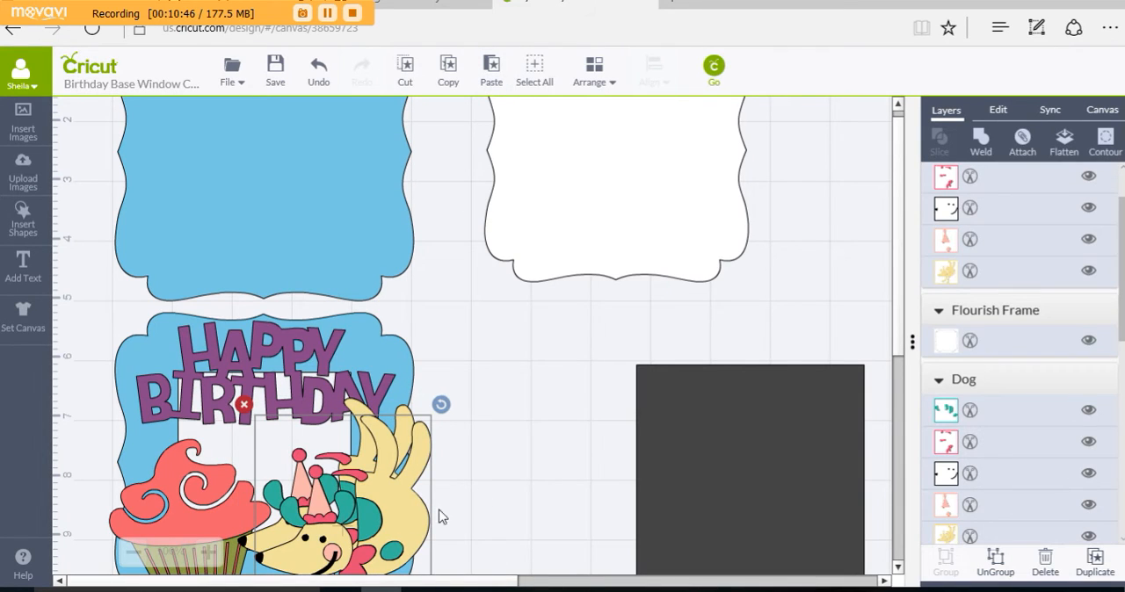
left_click_drag(439, 515, 841, 210)
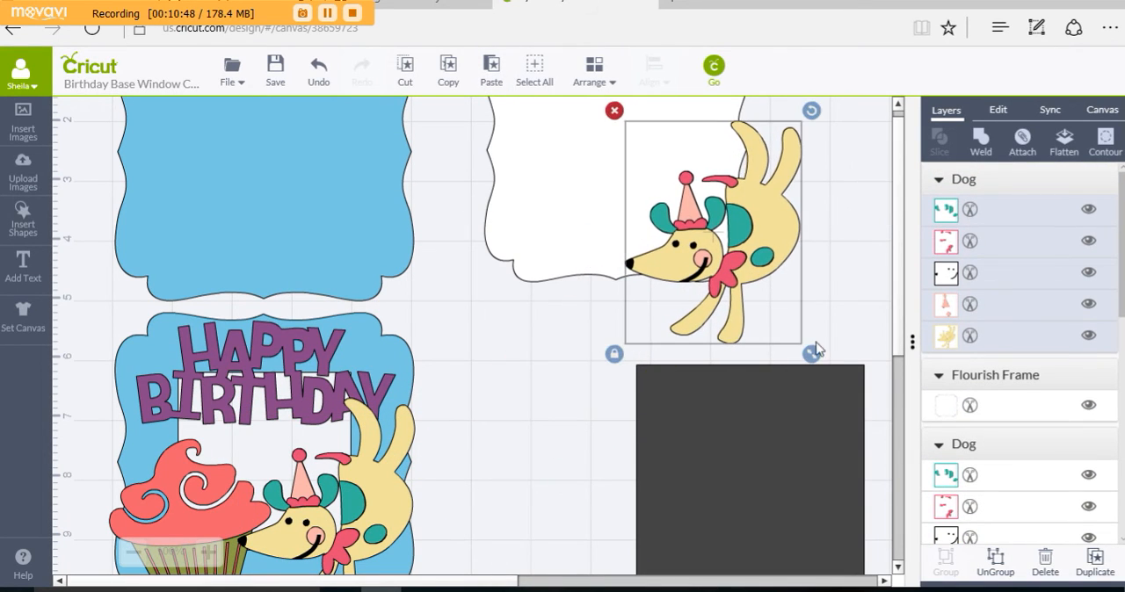
Step: Duplicate the purple Happy Birthday title and place the copy over the white frame and the copied dog
scroll(525, 485, "down", 2)
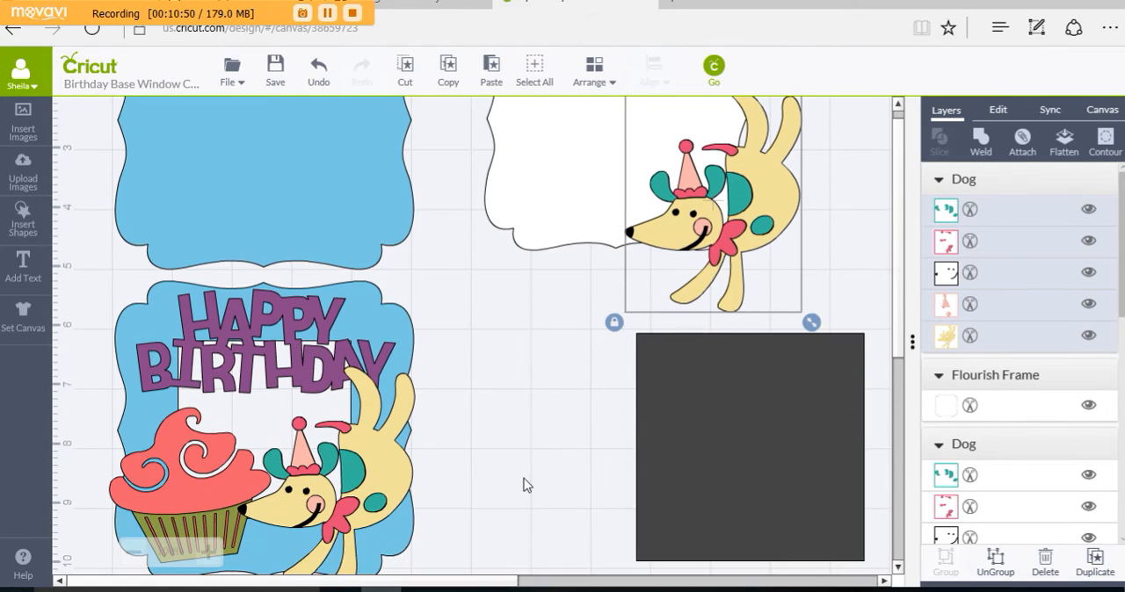
scroll(530, 479, "up", 4)
scroll(528, 476, "down", 1)
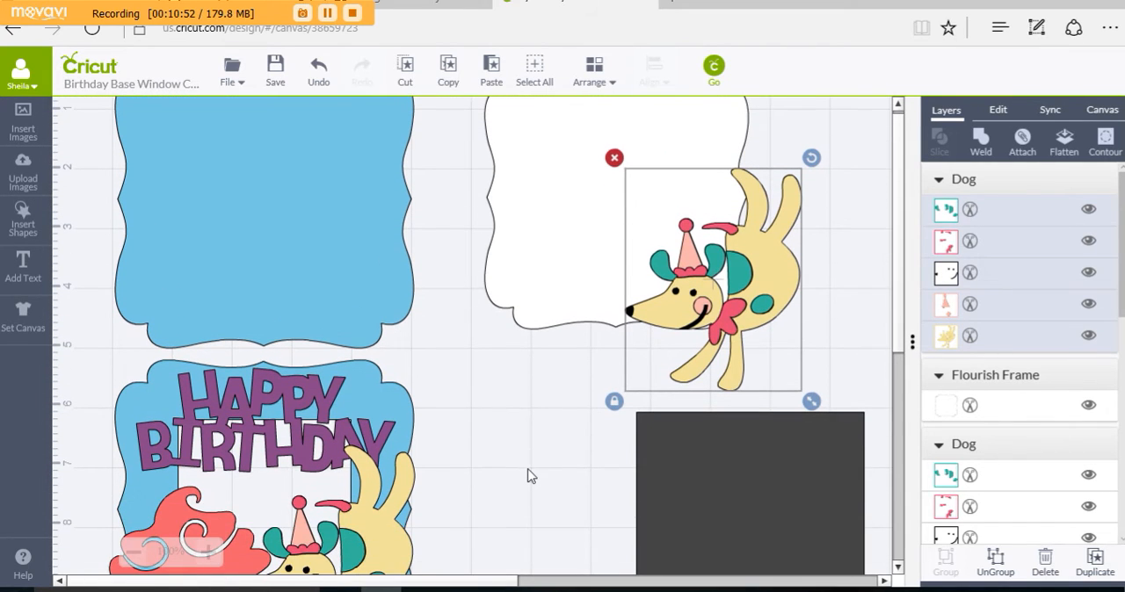
left_click(305, 466)
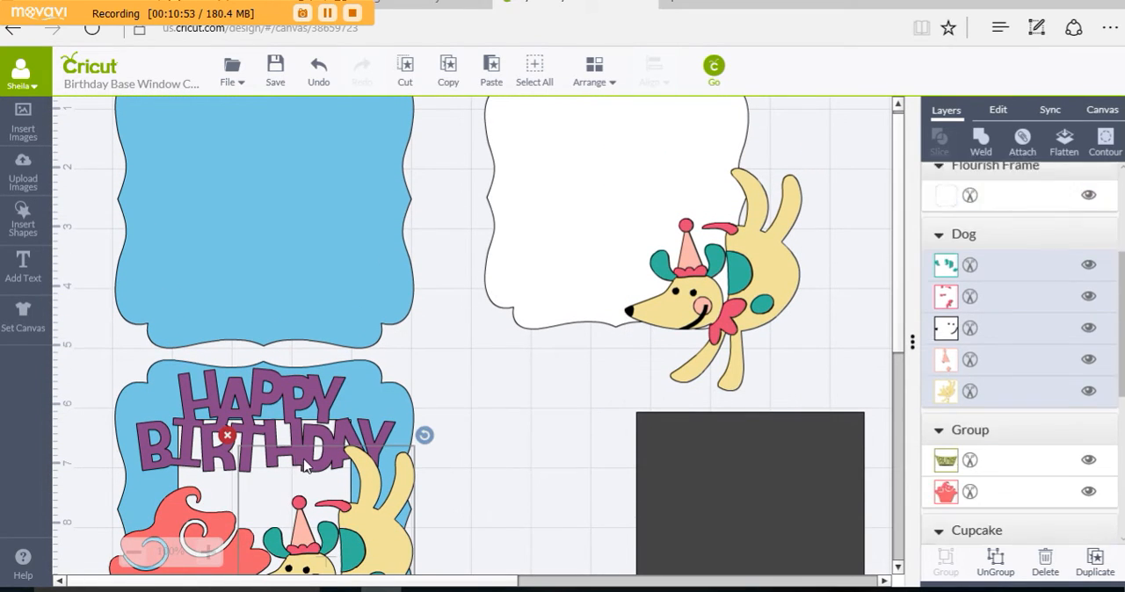
left_click(301, 406)
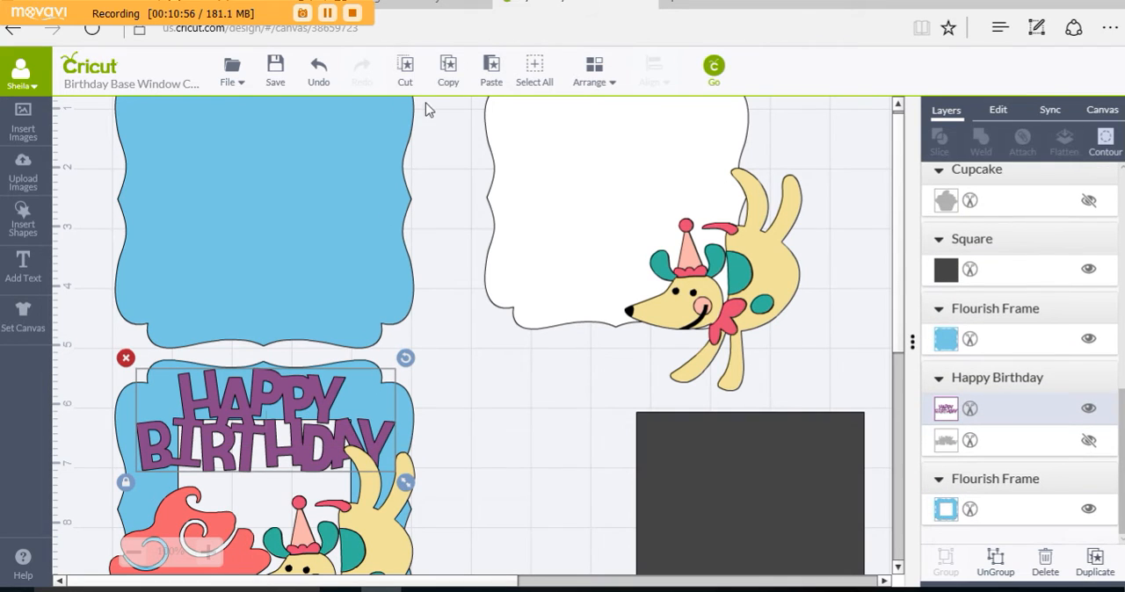
left_click(448, 76)
left_click(491, 73)
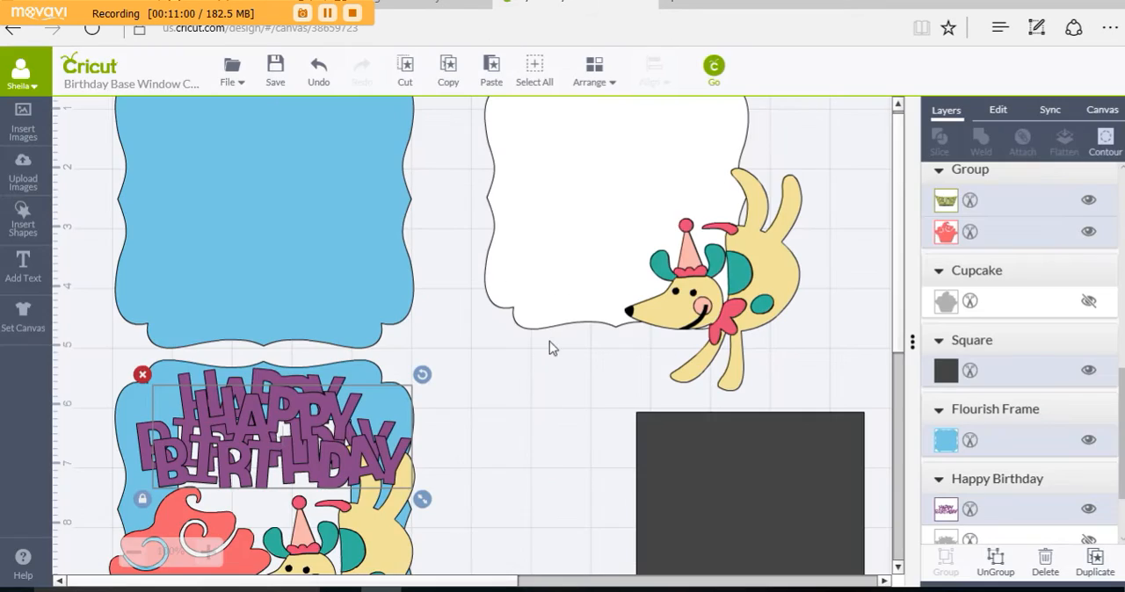
left_click_drag(382, 466, 778, 223)
Step: Duplicate the tilted pink cupcake and place the copy beside the copied dog, overlapping the dark square's upper edge
scroll(576, 466, "down", 3)
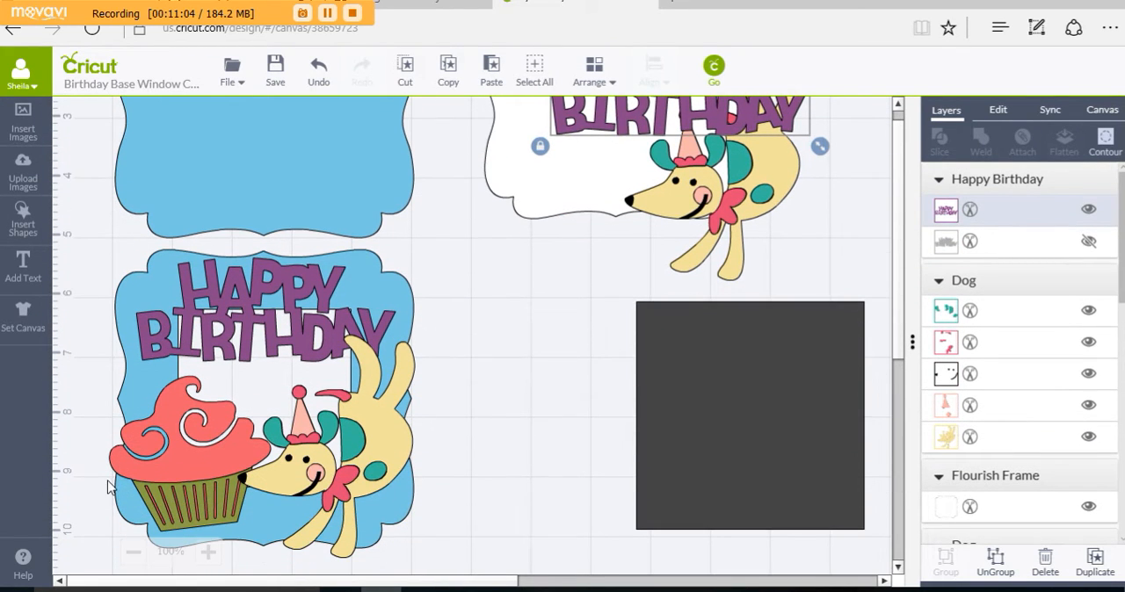
left_click(157, 471)
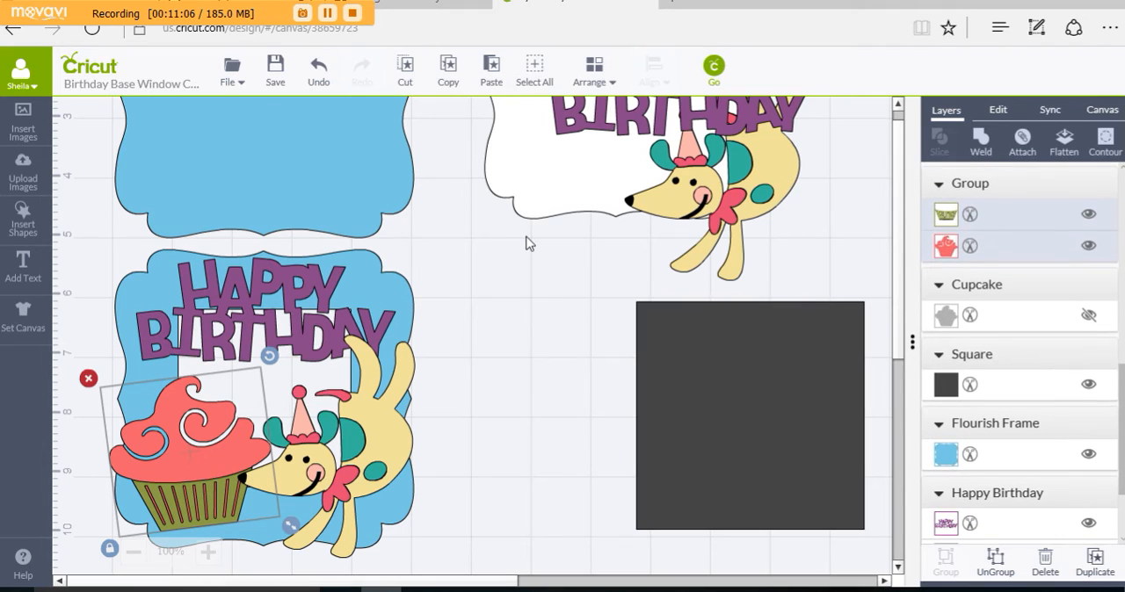
left_click(450, 73)
left_click(492, 72)
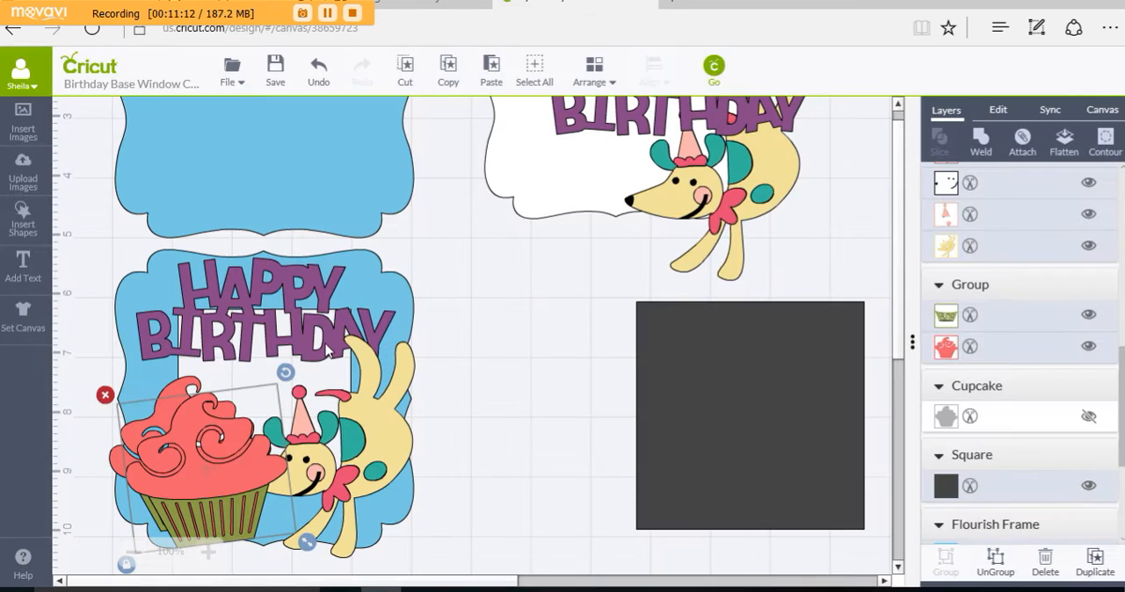
left_click_drag(209, 479, 788, 292)
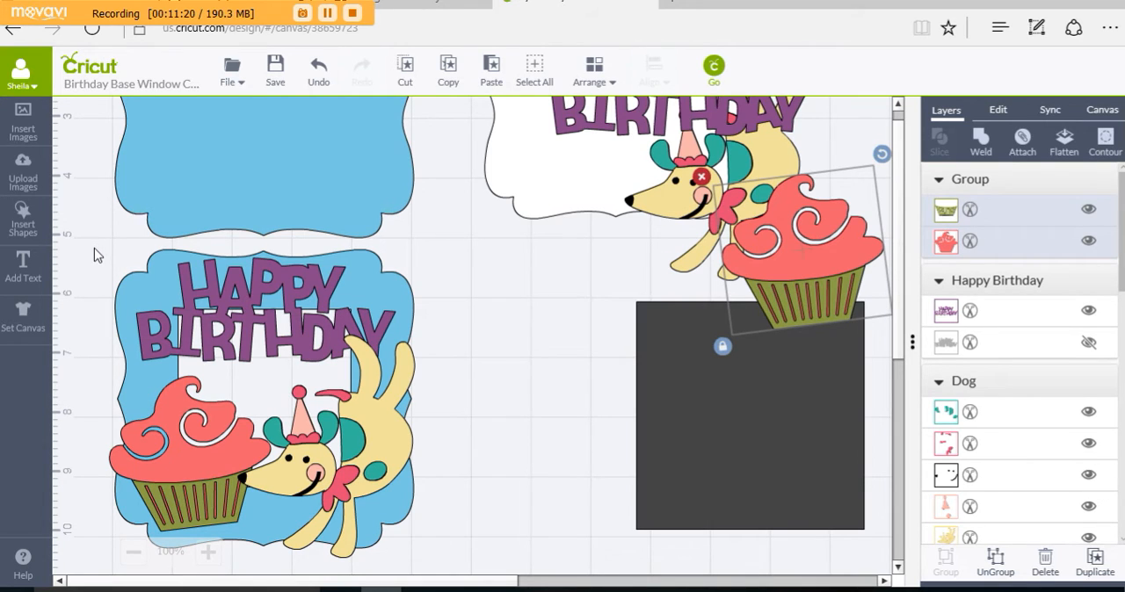
Step: Group the windowed frame with its purple title, cupcake and dog
left_click_drag(94, 248, 112, 269)
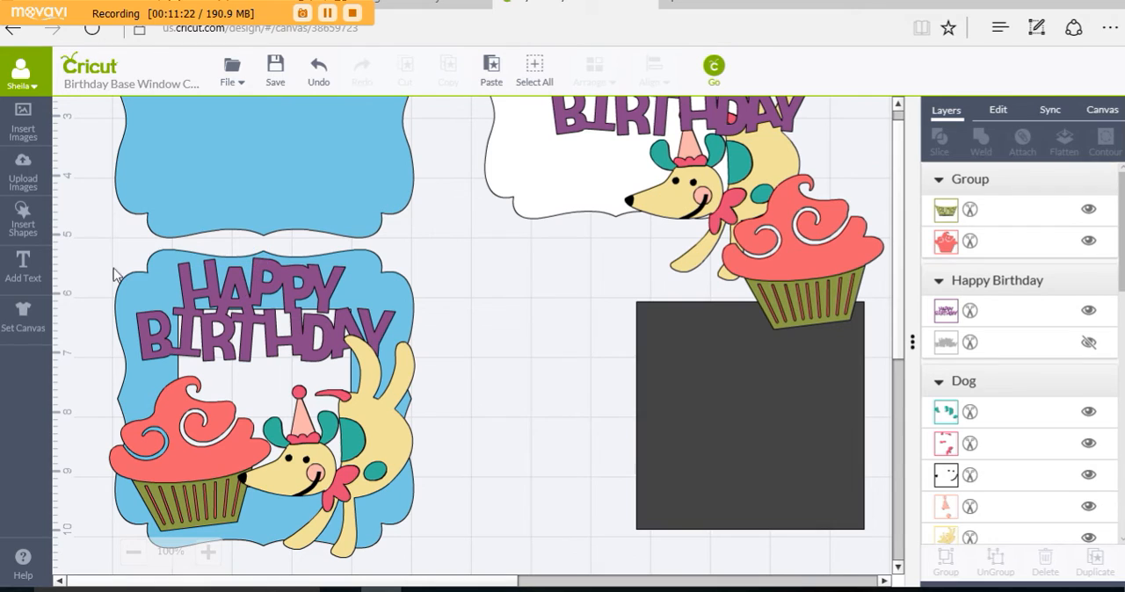
left_click_drag(84, 232, 461, 573)
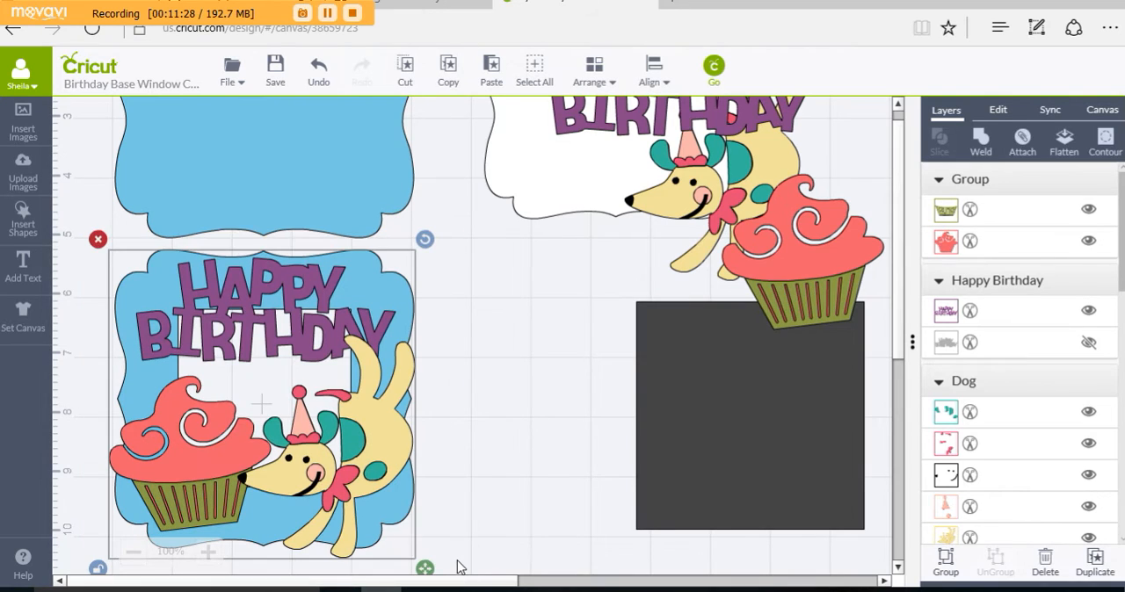
left_click(947, 567)
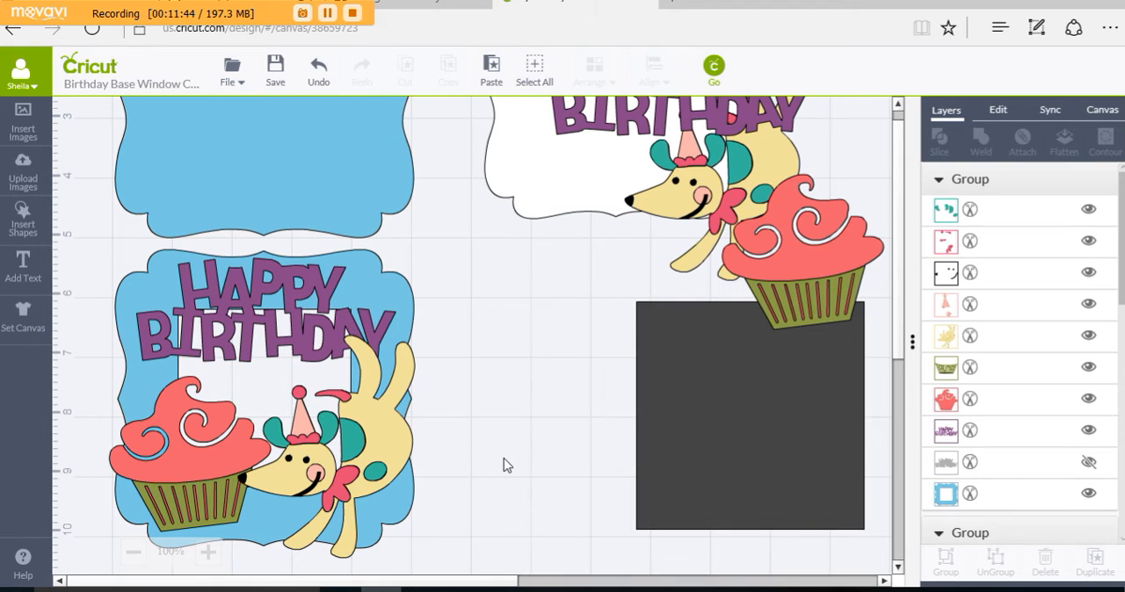
scroll(506, 466, "down", 3)
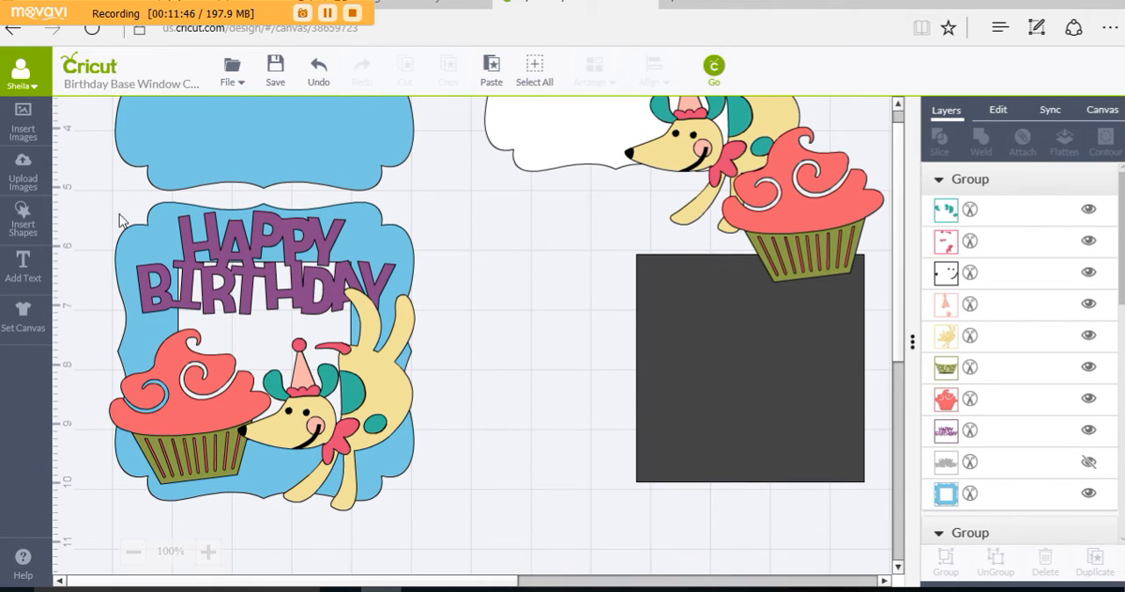
Step: Ungroup the decorated windowed front, and group its frame, title, cupcake and dog again
left_click_drag(88, 185, 443, 540)
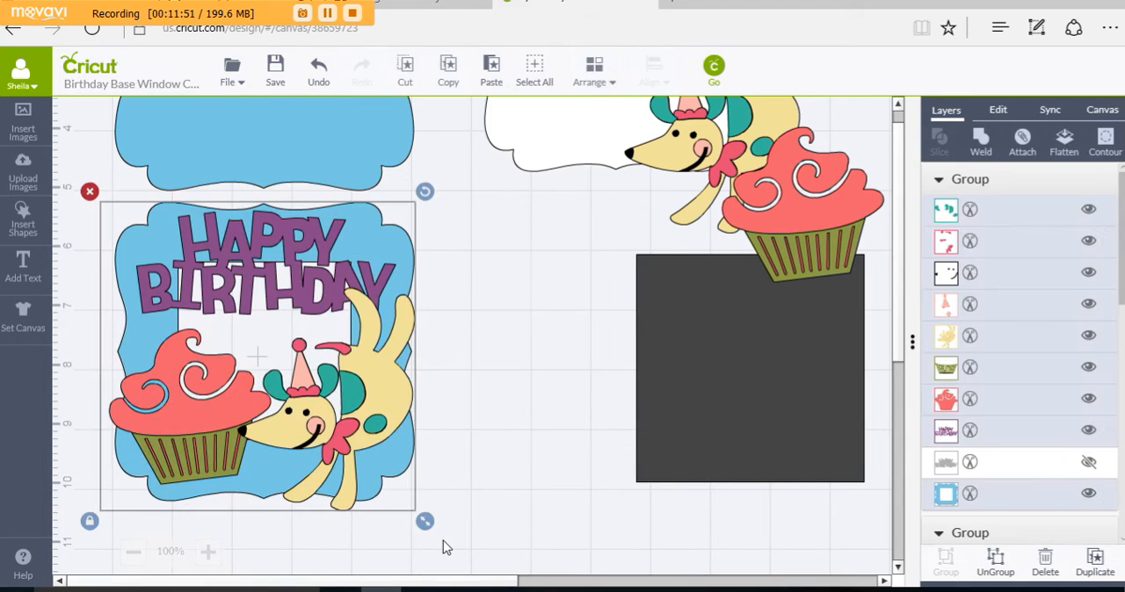
left_click(995, 569)
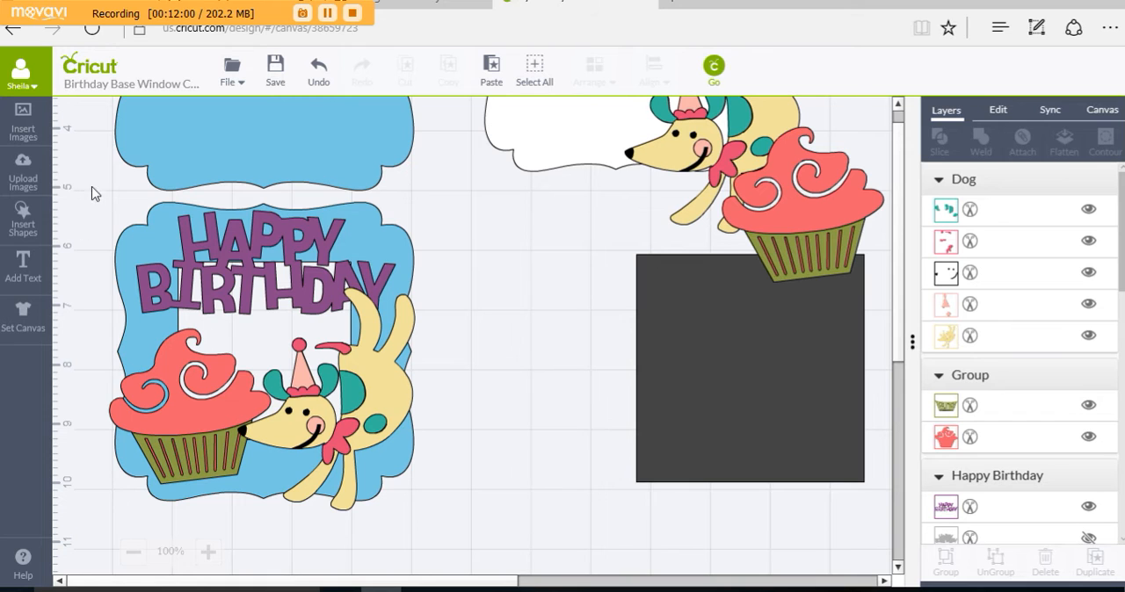
left_click_drag(83, 180, 468, 542)
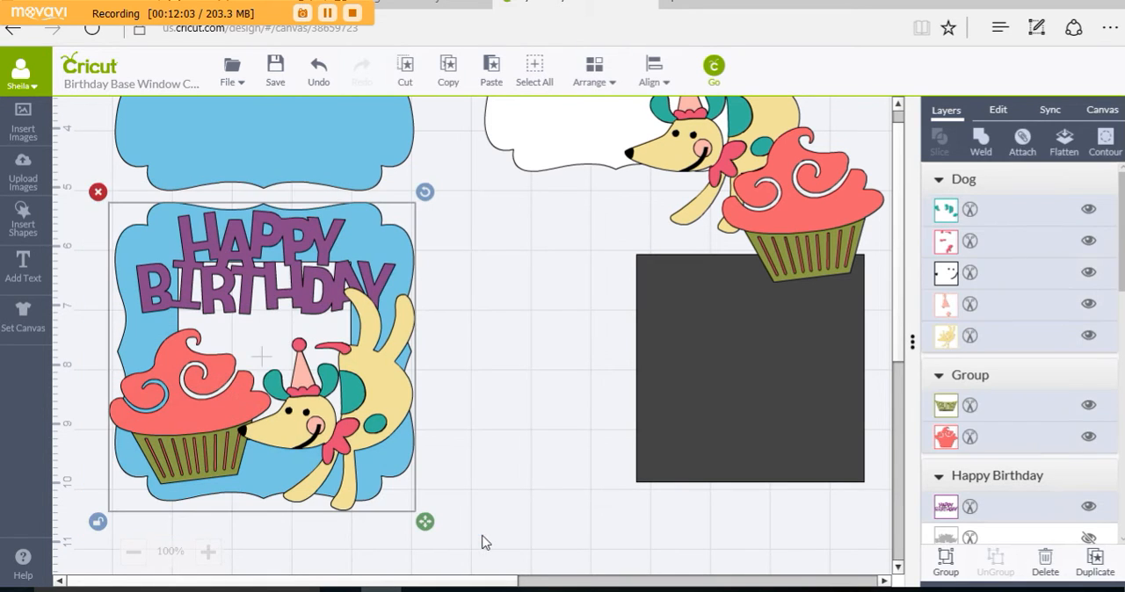
left_click(945, 564)
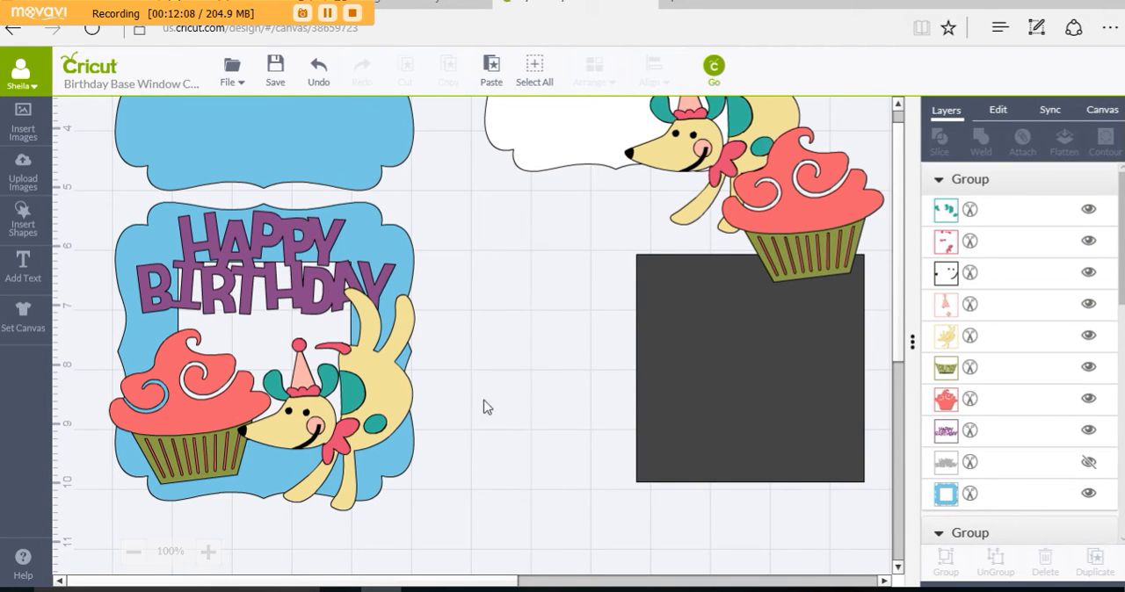
Step: Weld the grouped windowed frame, title, cupcake and dog into a single piece
left_click(392, 410)
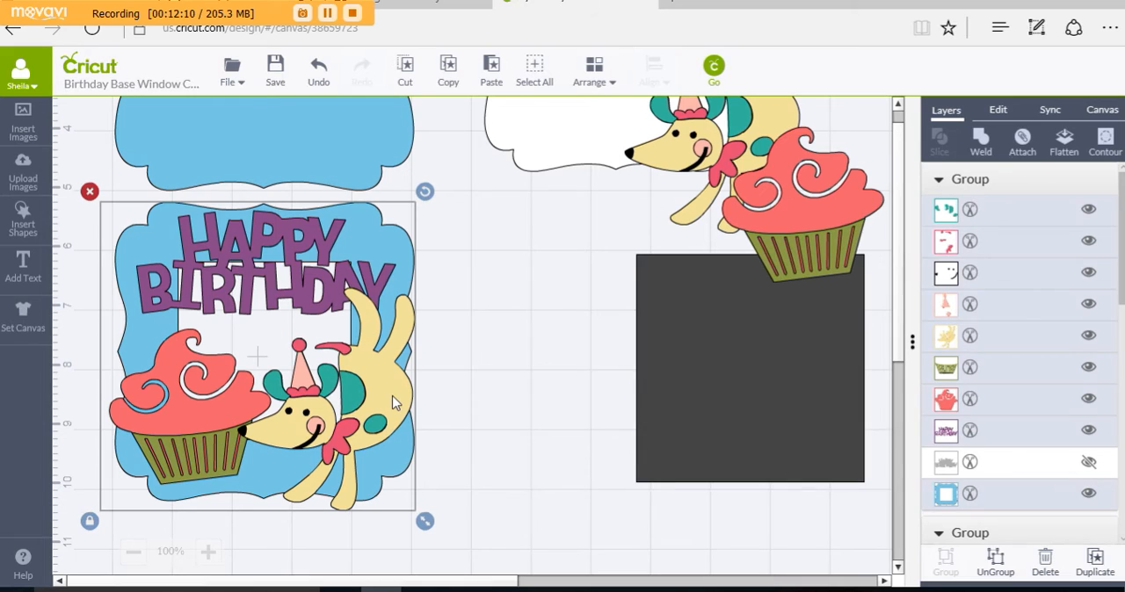
left_click(981, 140)
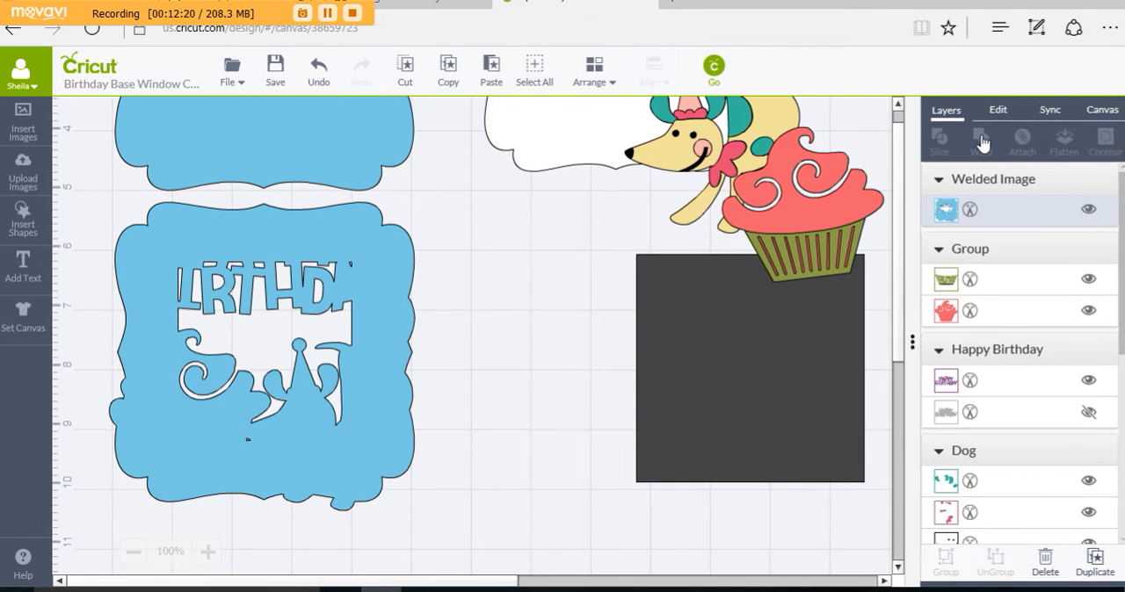
left_click(363, 270)
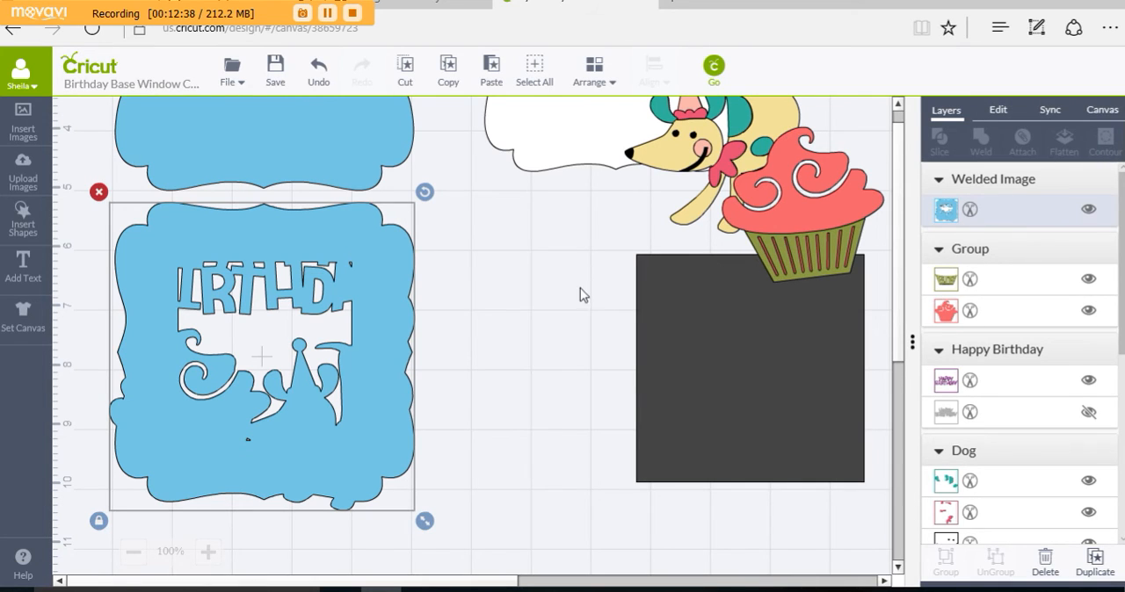
left_click(517, 318)
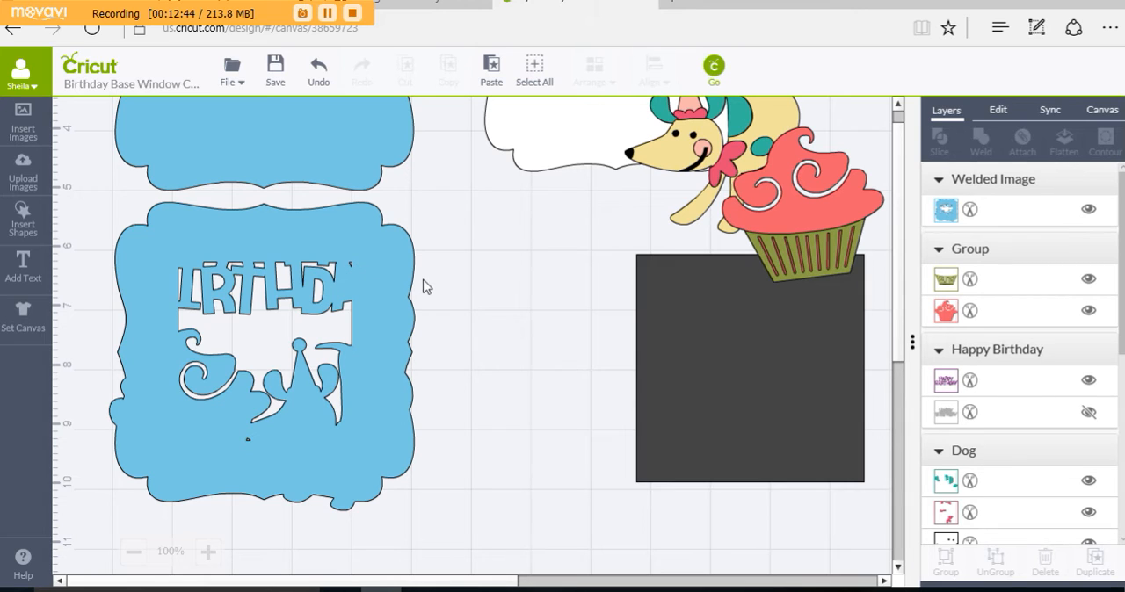
Step: Copy the welded birthday front and place the copy over the dark square
left_click(386, 367)
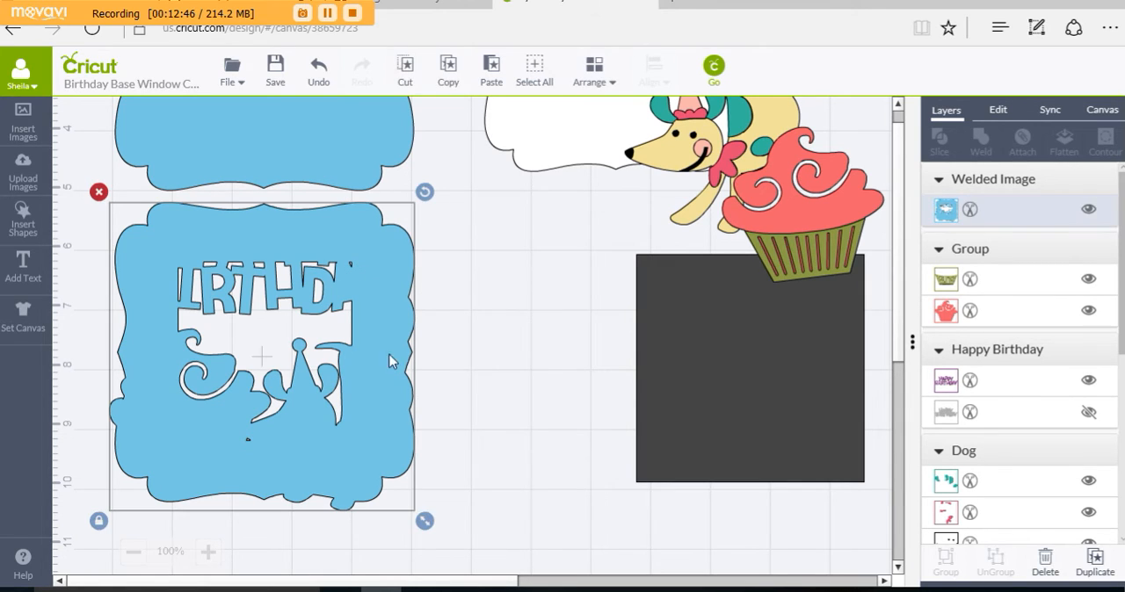
left_click(449, 71)
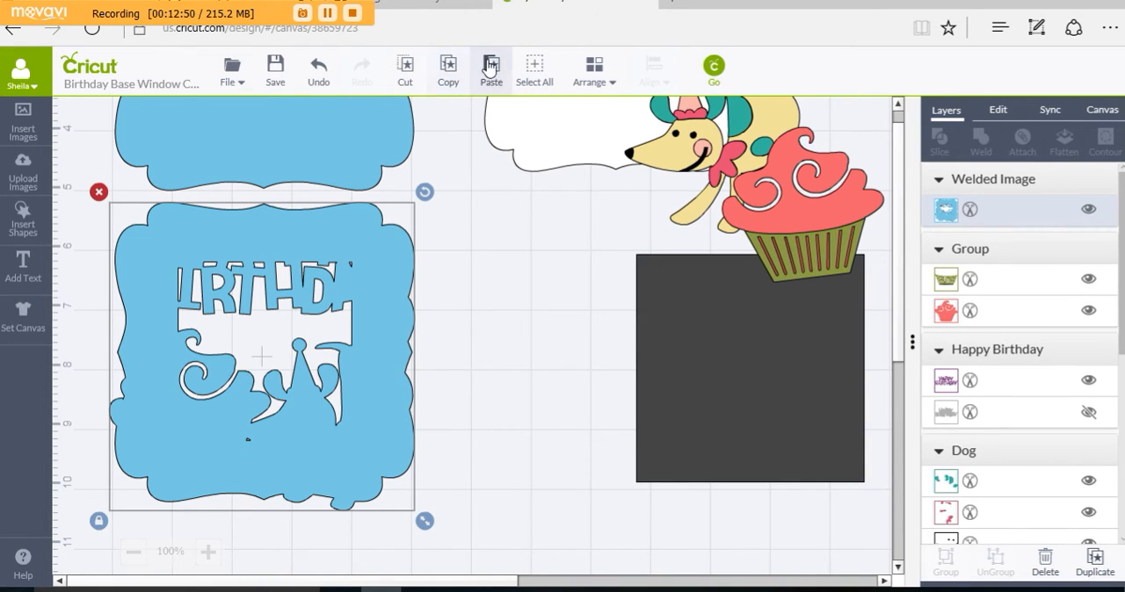
left_click(490, 70)
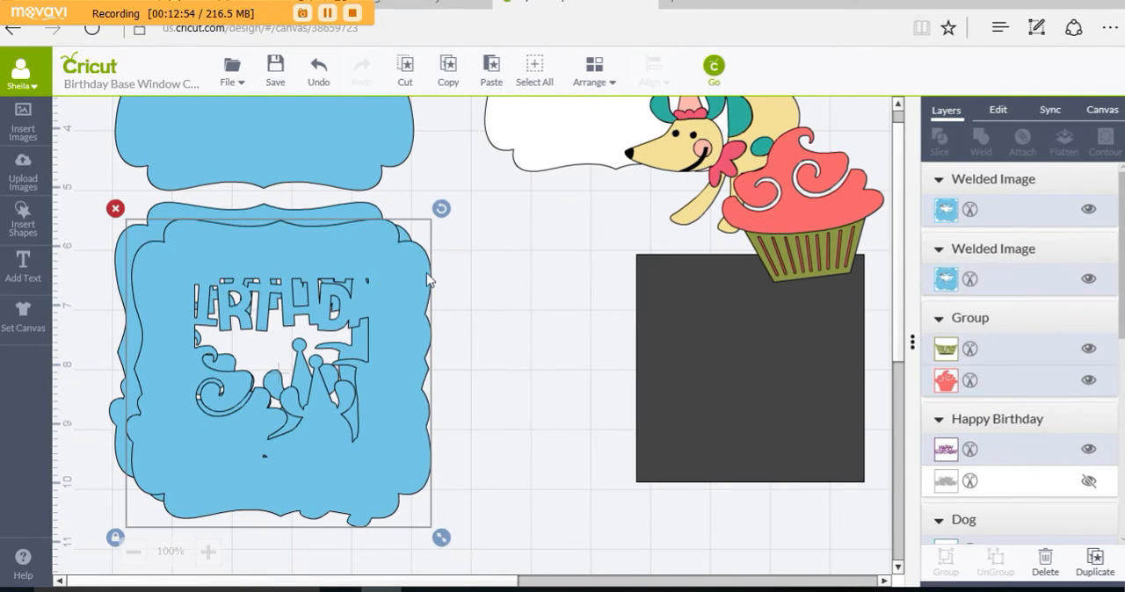
left_click_drag(426, 279, 806, 227)
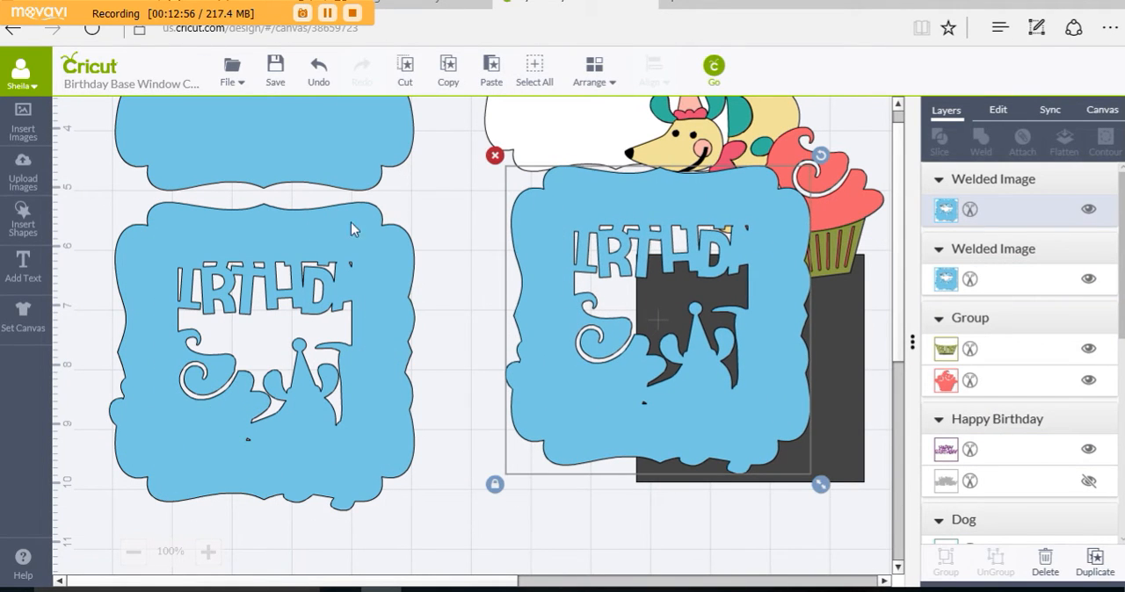
Step: Nudge the solid blue frame down to Y 0.4 in so its lower edge overlaps the original welded front
left_click(348, 161)
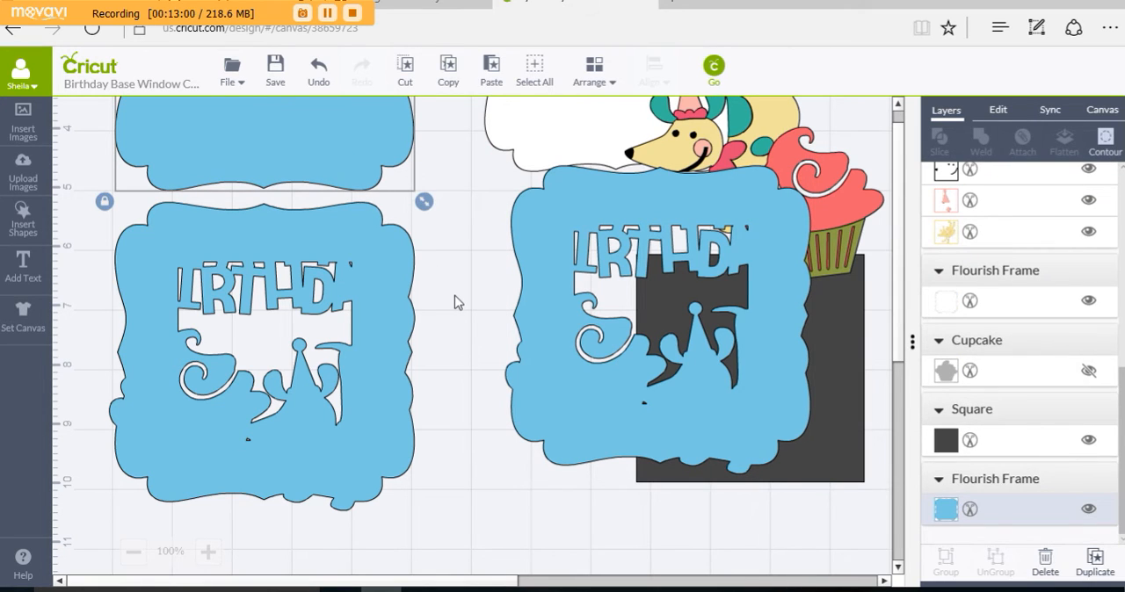
key("Down")
key("Down")
key("Down")
key("Down")
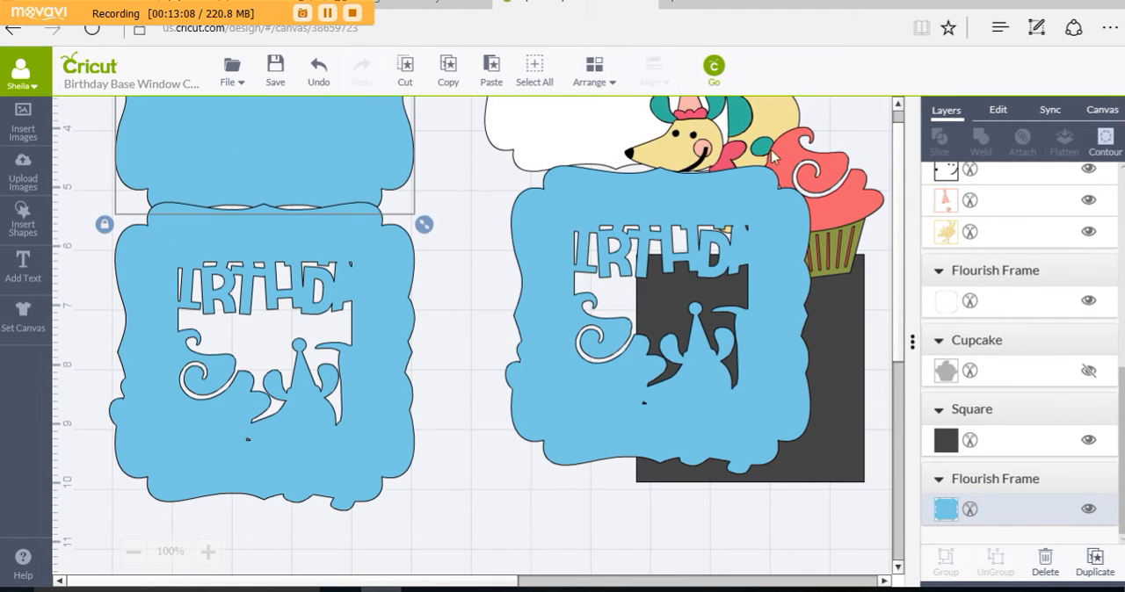
left_click(999, 111)
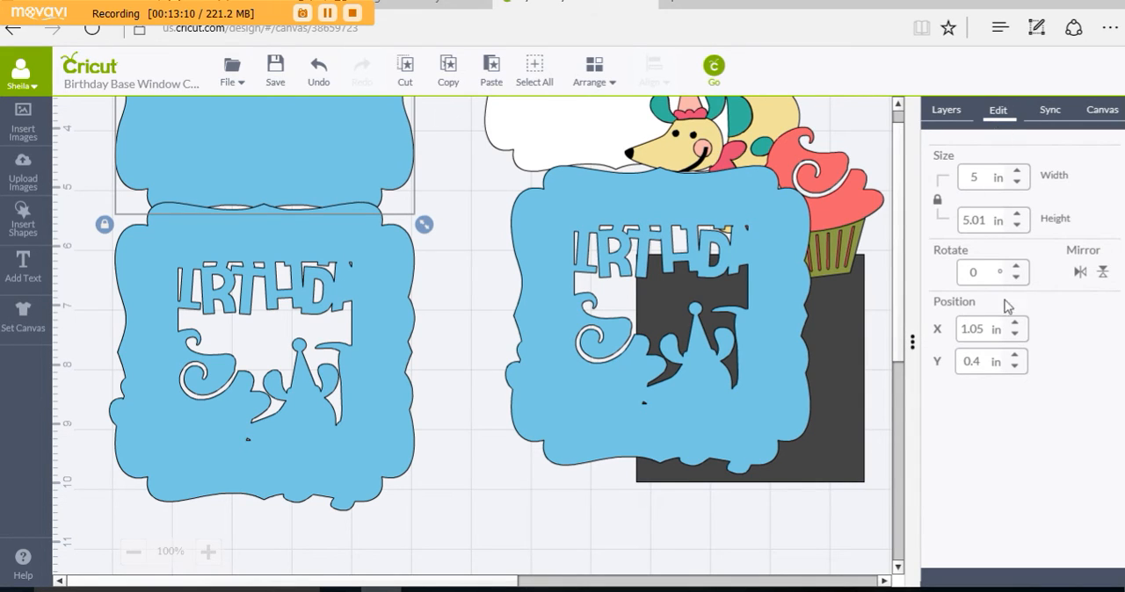
Step: Set the original welded front's X position to 1.05 in and compare it with the solid blue frame's position
left_click(290, 488)
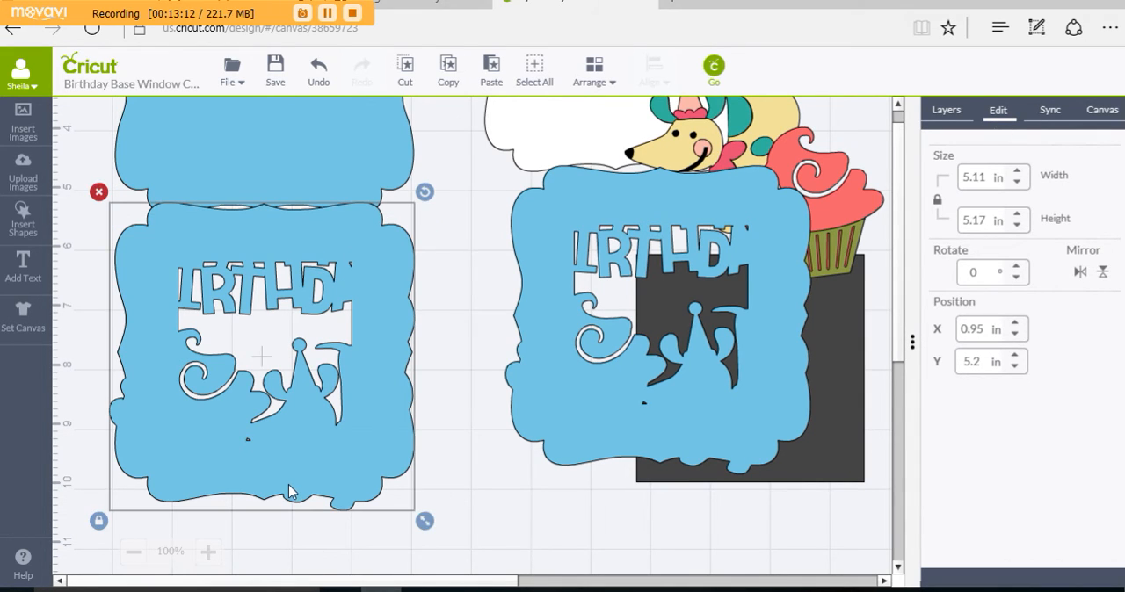
left_click_drag(986, 330, 957, 329)
type("1.05")
key("Return")
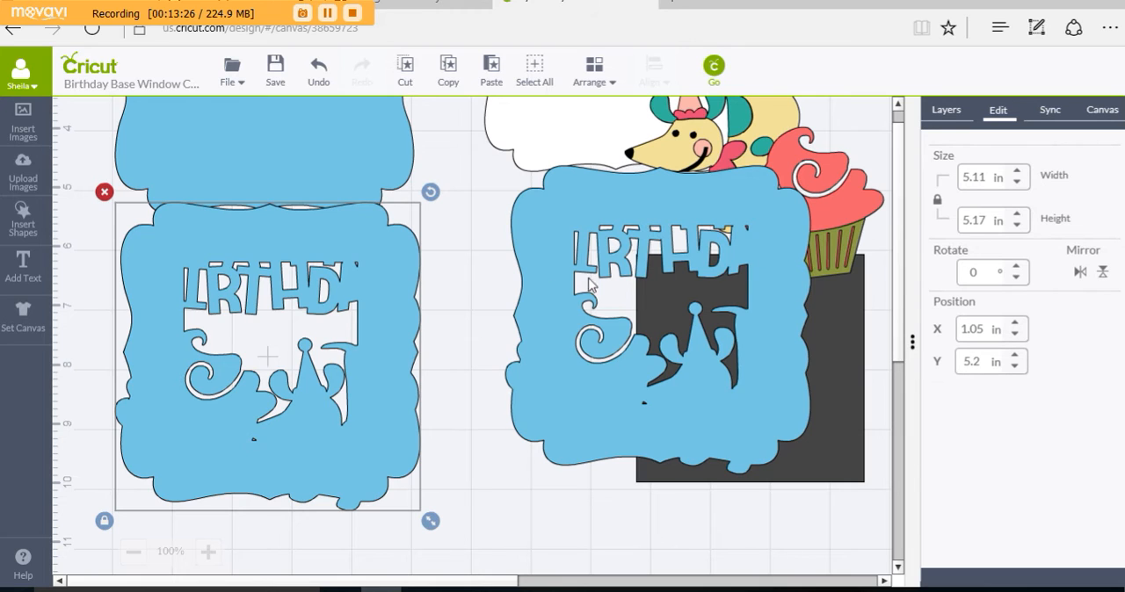
left_click(384, 167)
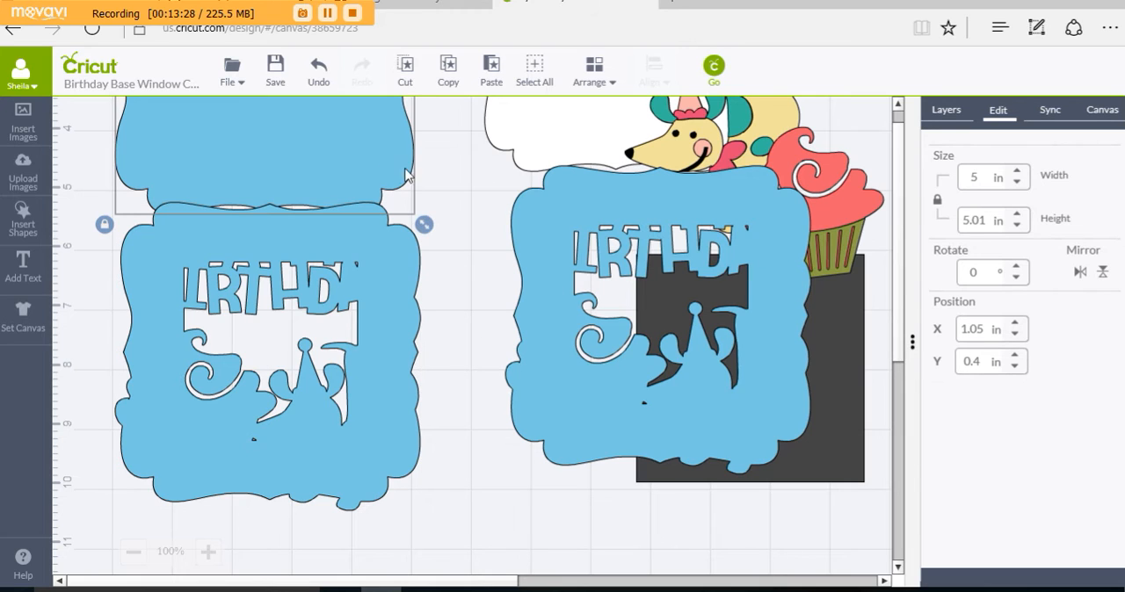
left_click(407, 313)
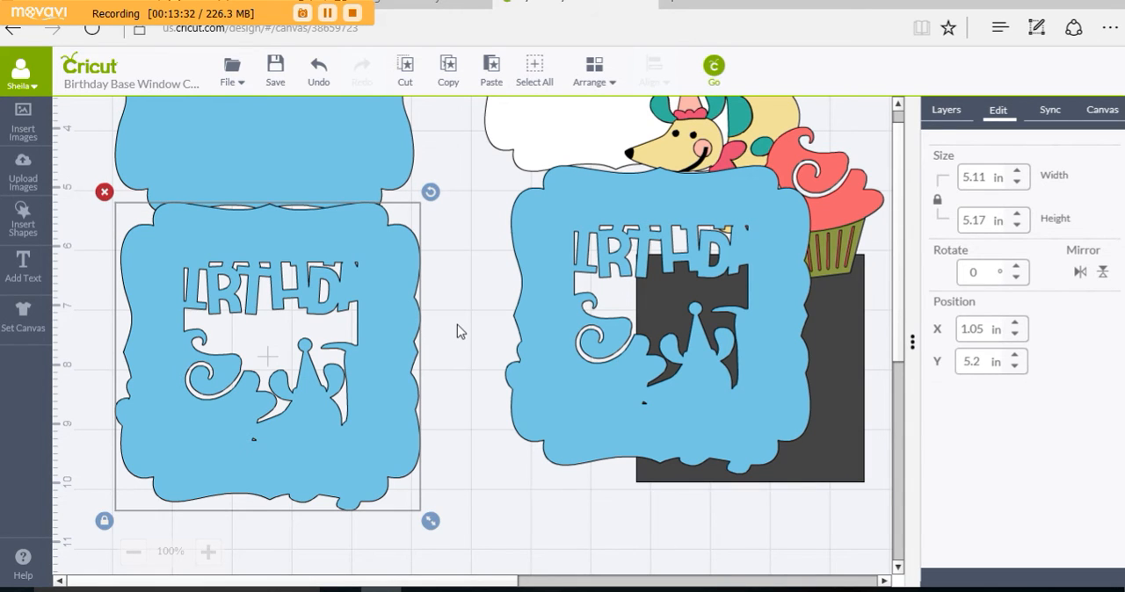
Step: Try moving the original welded front down to Y 6.1 in, clear of the solid blue frame
key("Down")
key("Down")
key("Down")
key("Down")
key("Down")
key("Down")
key("Down")
key("Down")
key("Down")
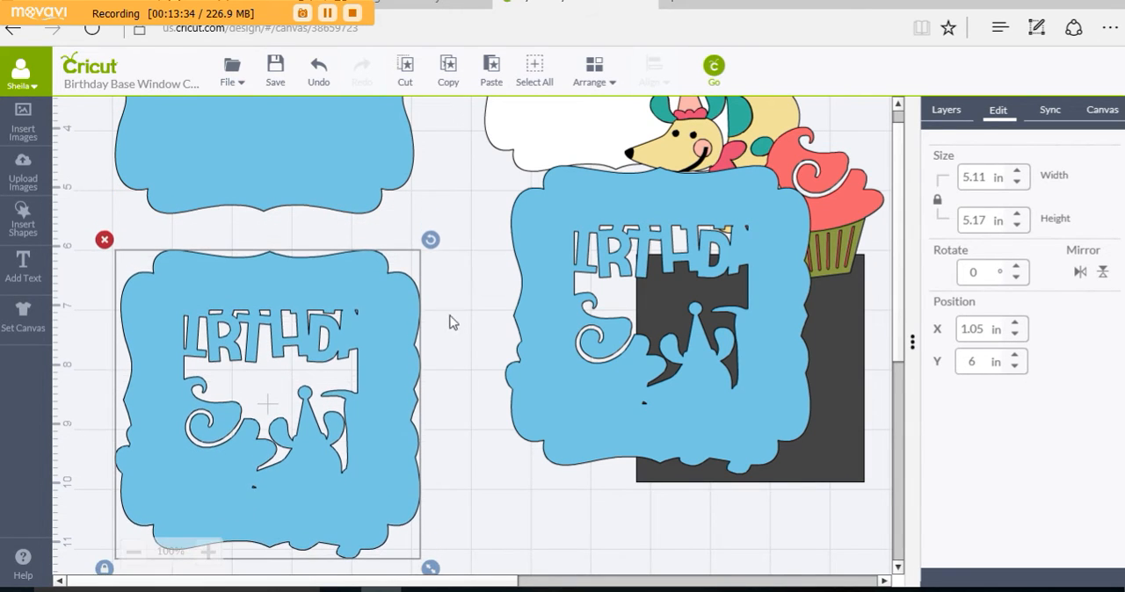
left_click(351, 175)
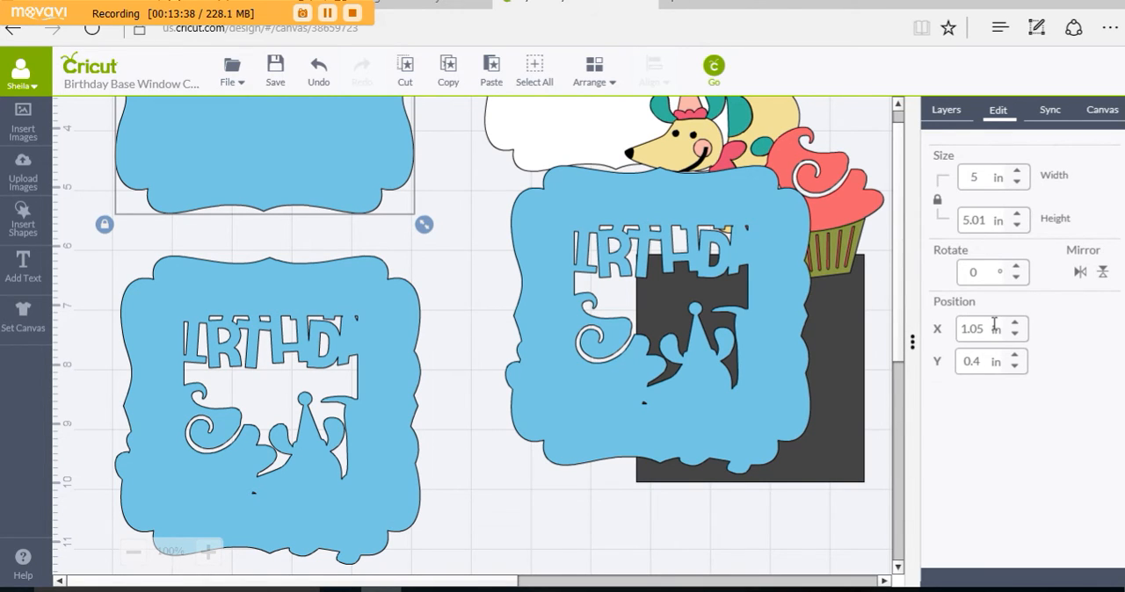
left_click(403, 376)
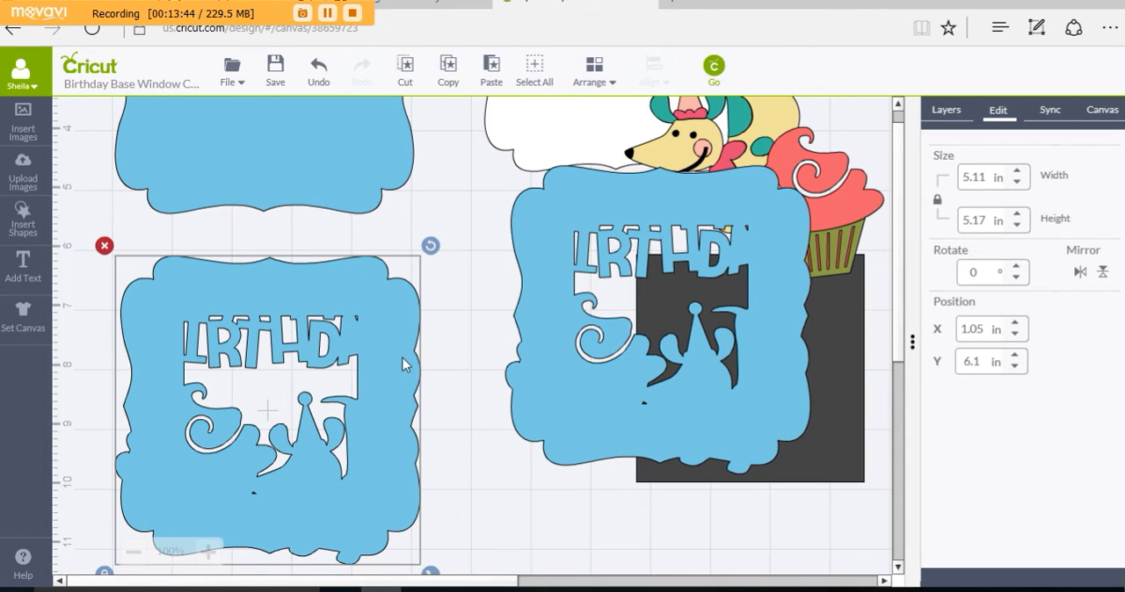
Step: Nudge the original welded front back up to Y 5.2 in, overlapping the solid blue frame's lower edge
key("Up")
key("Up")
key("Up")
key("Up")
key("Up")
key("Up")
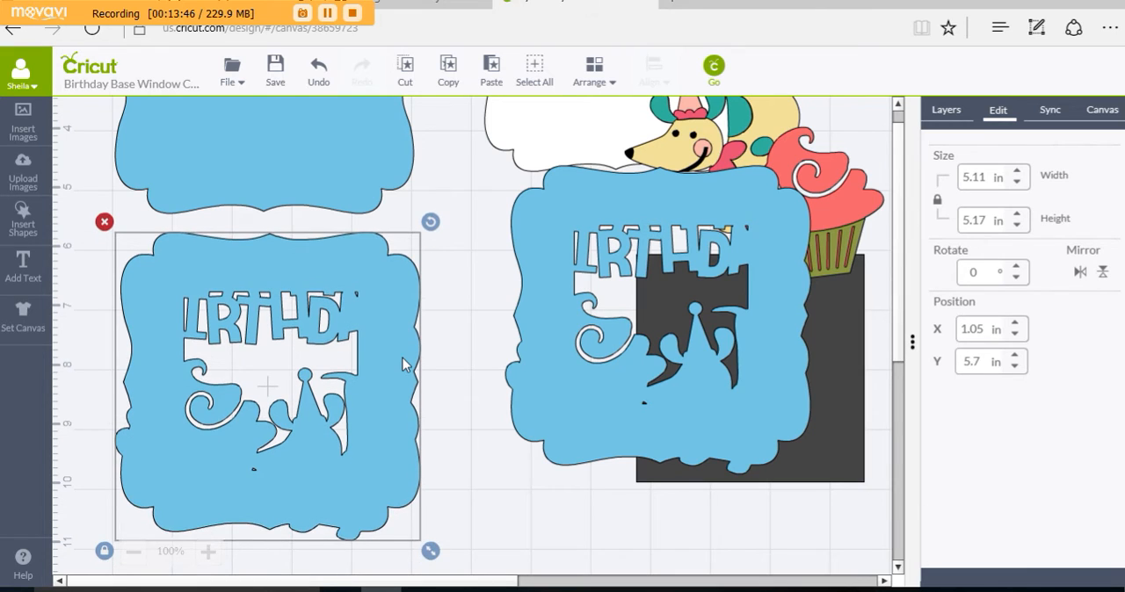
key("Up")
key("Up")
key("Up")
key("Up")
key("Up")
key("Up")
key("Up")
key("Up")
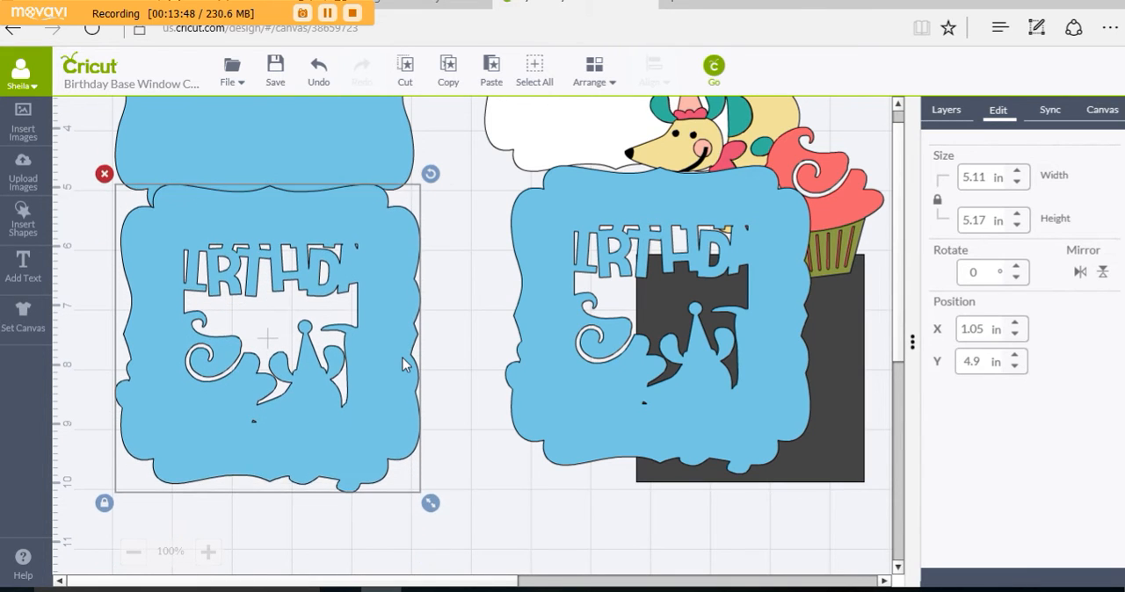
key("Up")
key("Up")
key("Down")
key("Down")
key("Down")
key("Down")
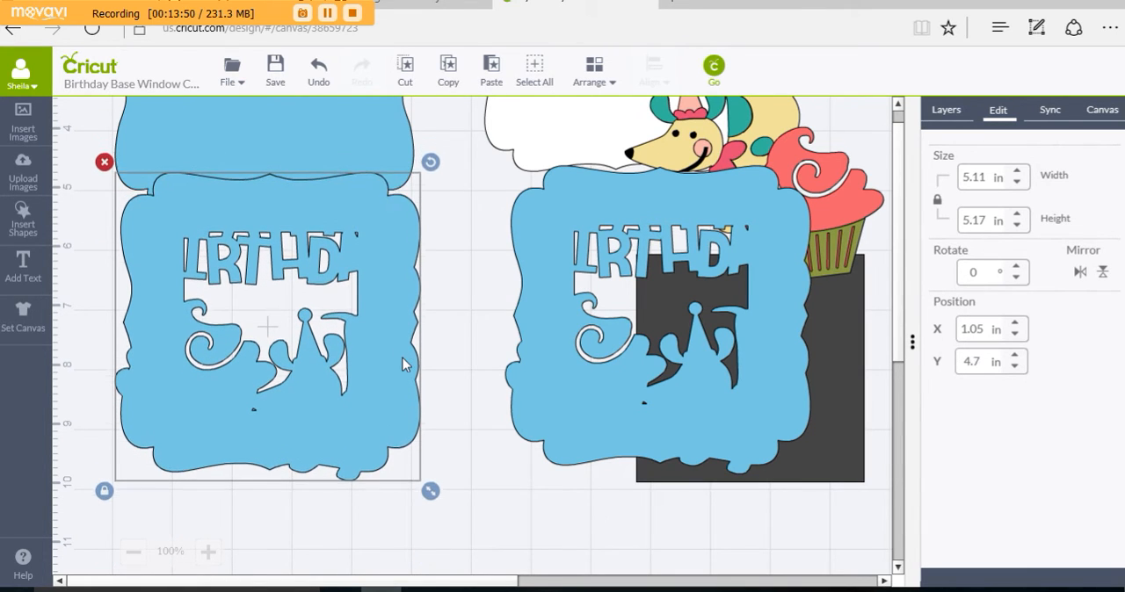
key("Down")
key("Down")
key("Down")
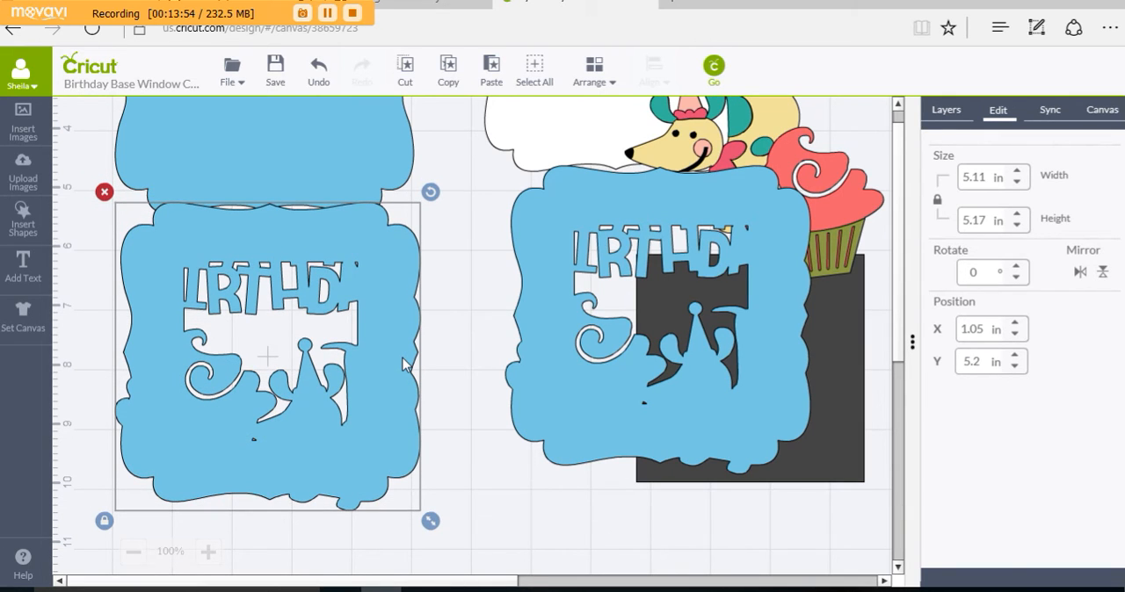
Step: Flip the solid blue frame vertically
left_click(350, 180)
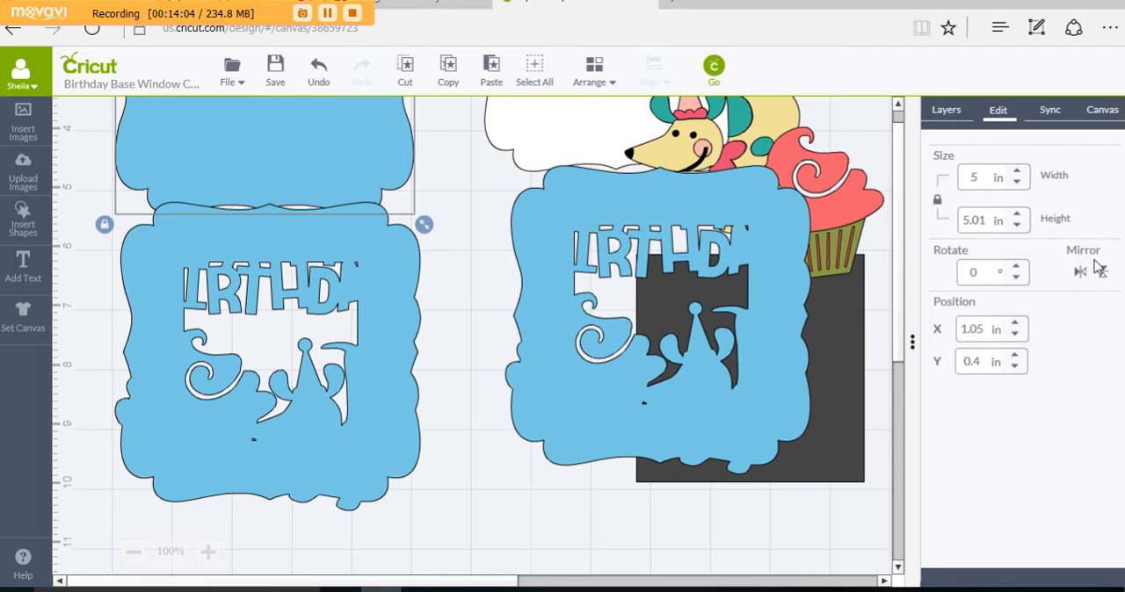
scroll(522, 391, "up", 2)
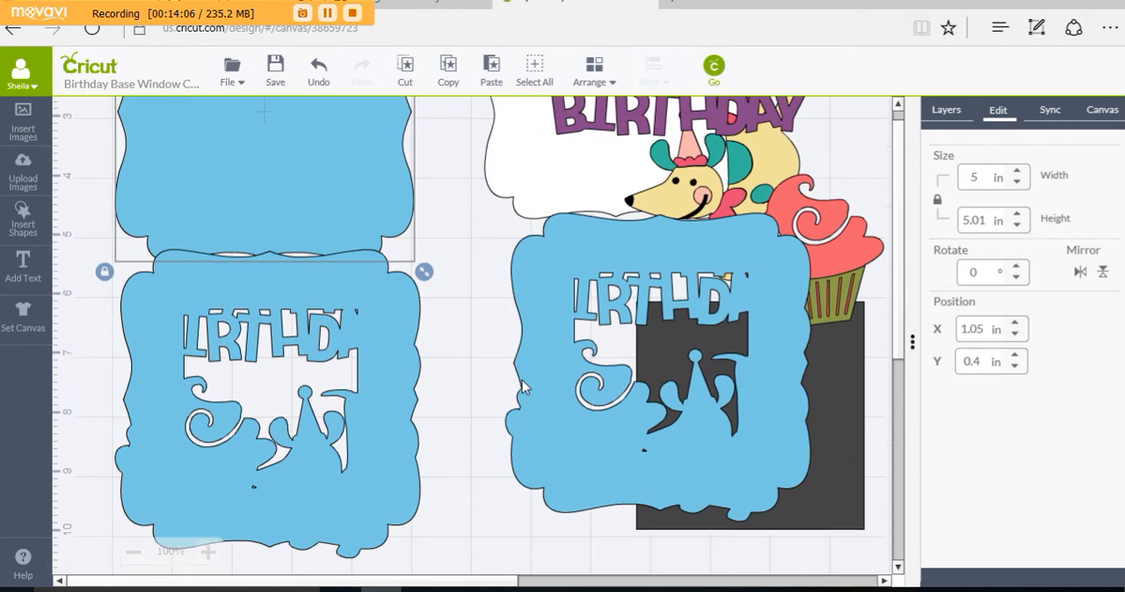
scroll(522, 380, "up", 3)
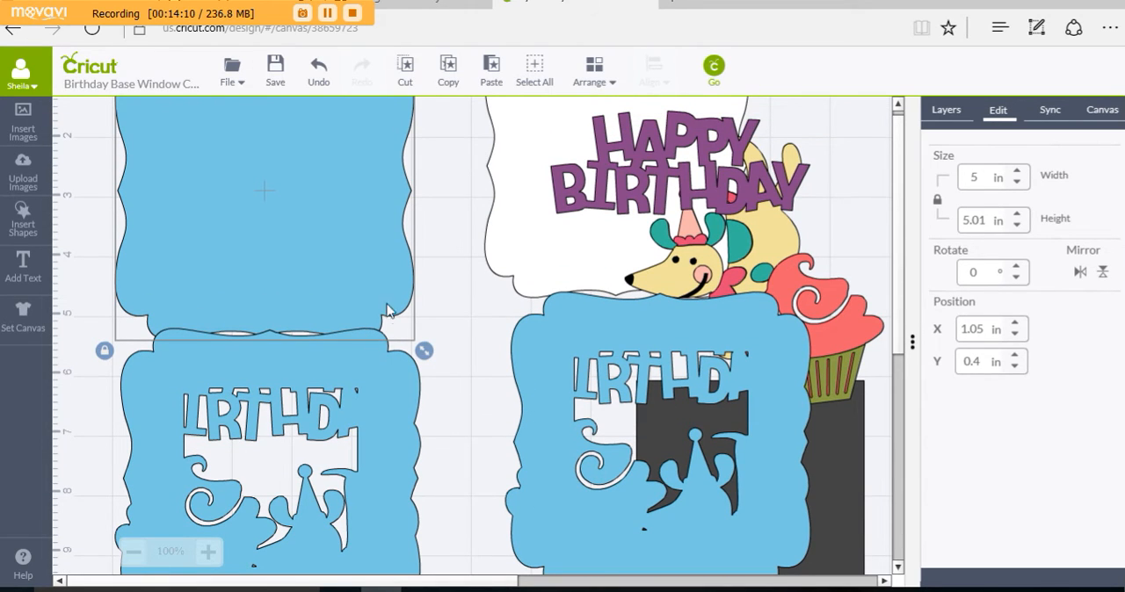
left_click(1103, 276)
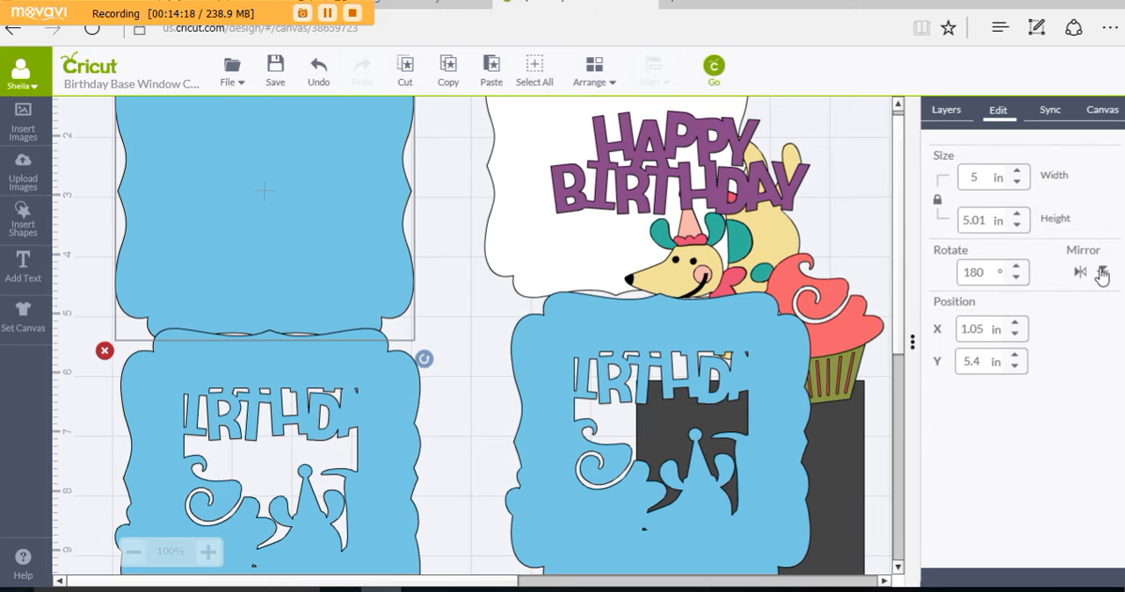
left_click(1102, 275)
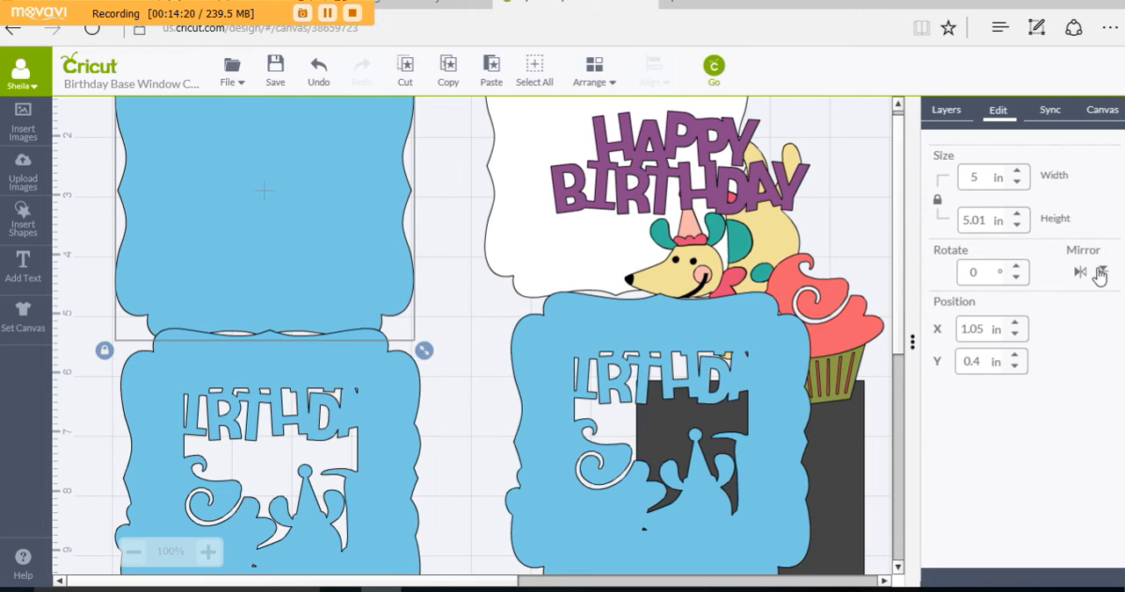
left_click(1101, 274)
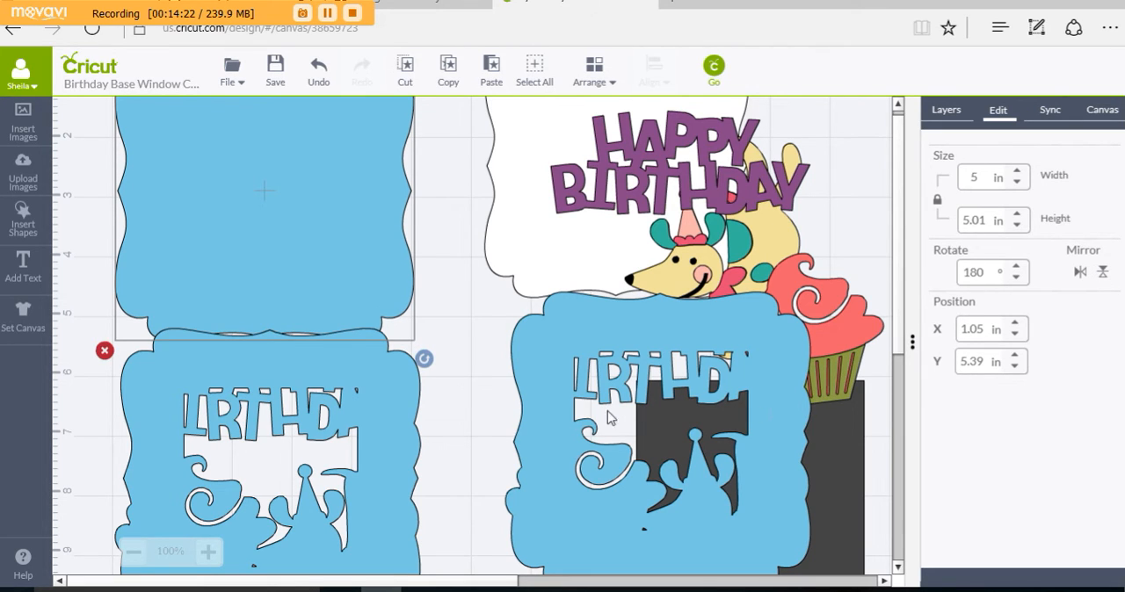
Step: Place the flipped solid frame directly behind the original welded front, and shift the welded front to X 1.06 in
left_click_drag(390, 255, 397, 541)
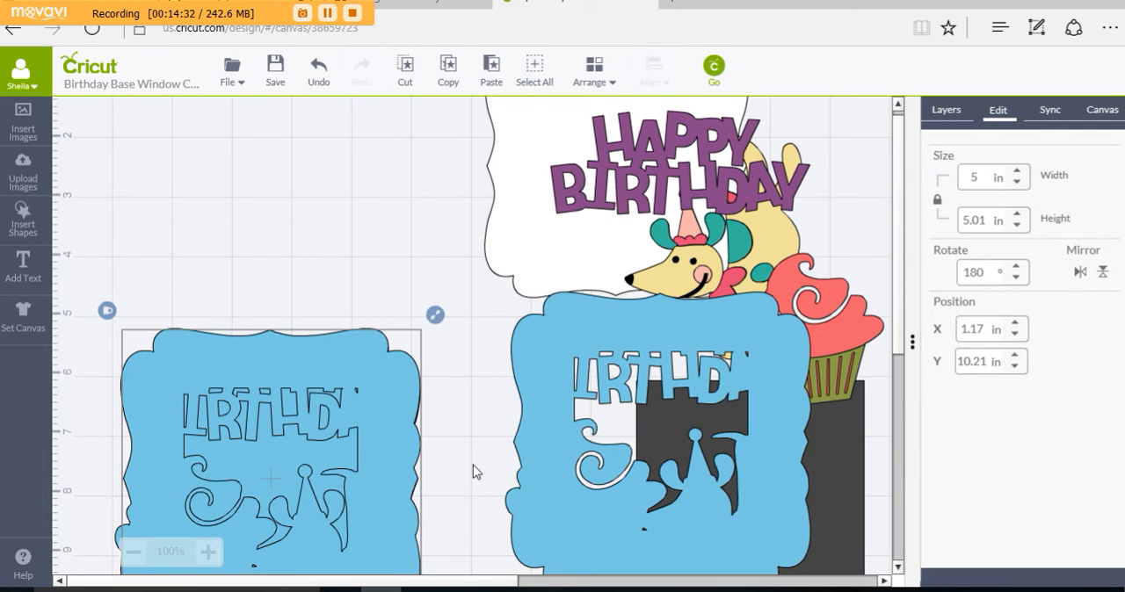
left_click(400, 480)
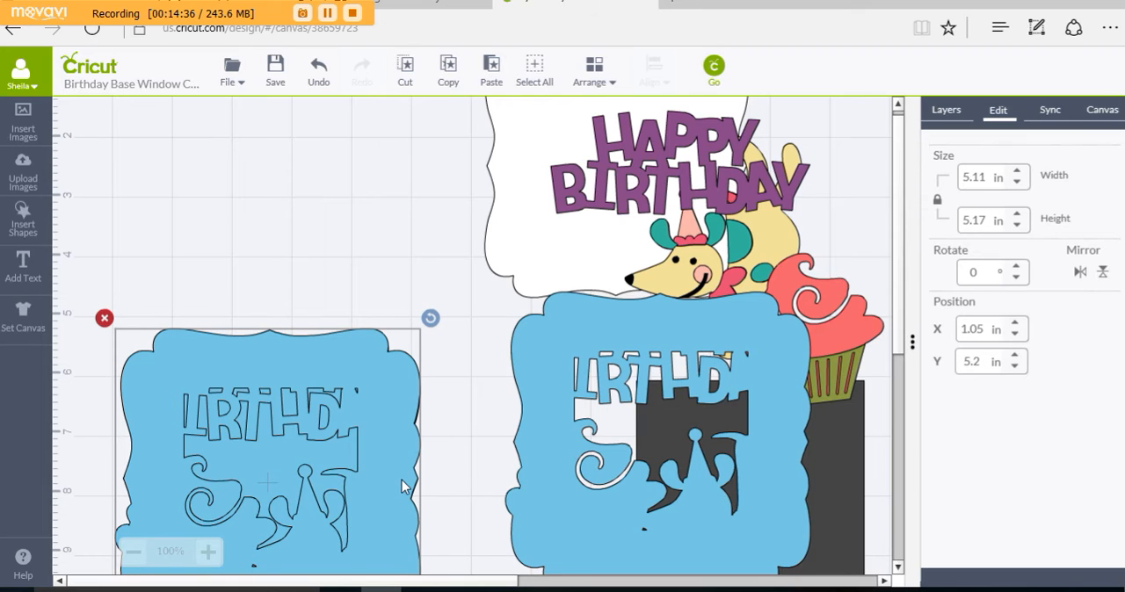
left_click_drag(401, 479, 406, 488)
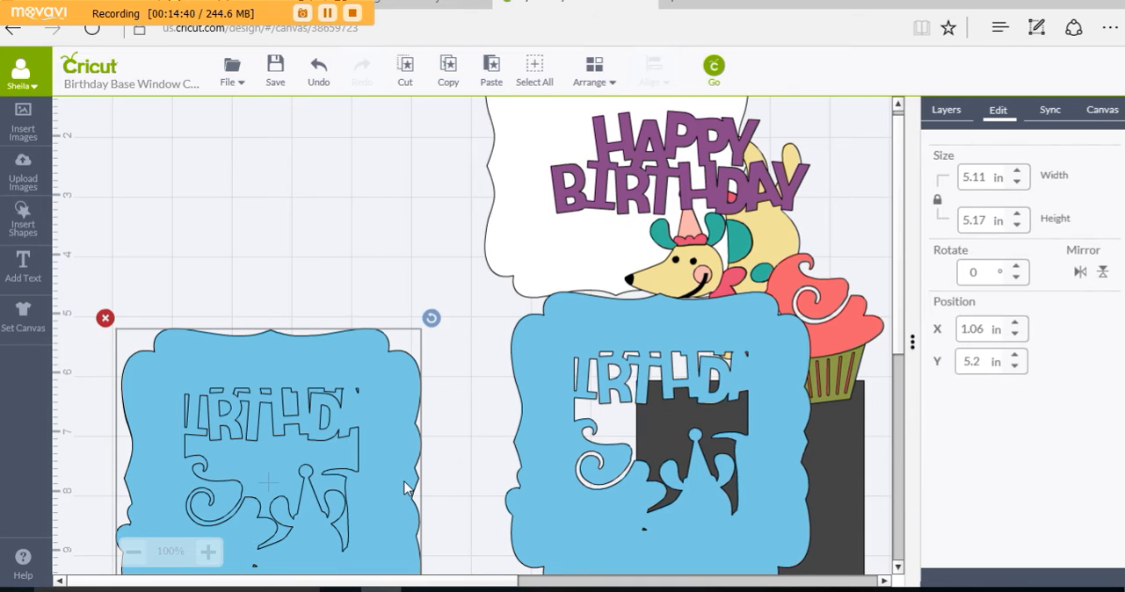
Step: Nudge the original windowed front down to about Y 6 in, exposing the upper part of the solid blue frame
left_click(461, 466)
left_click(265, 461)
key("Up")
key("Down")
key("Down")
key("Down")
key("Down")
key("Down")
key("Down")
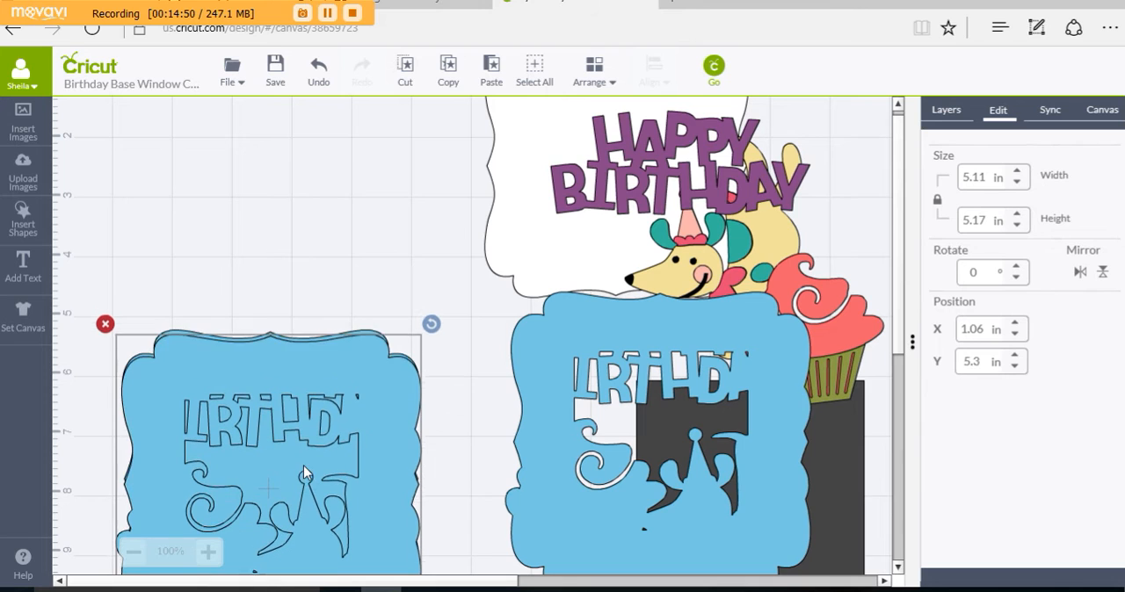
key("Down")
key("Down")
key("Down")
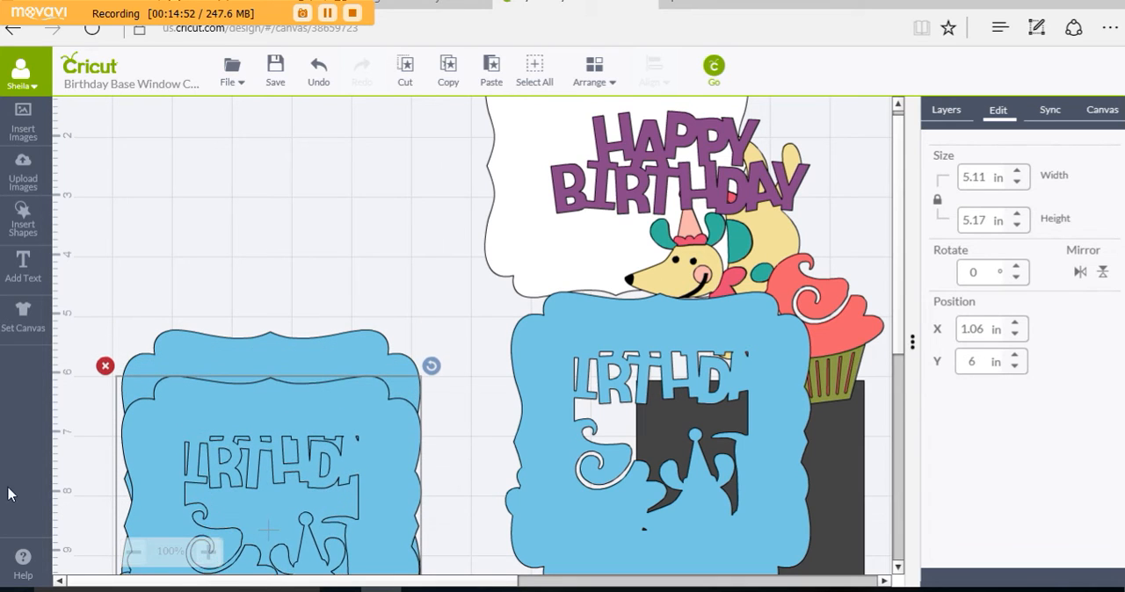
Step: Move the solid blue frame up to Y 6.3 in, so its lower edge slightly overlaps the windowed front's upper edge
left_click(316, 352)
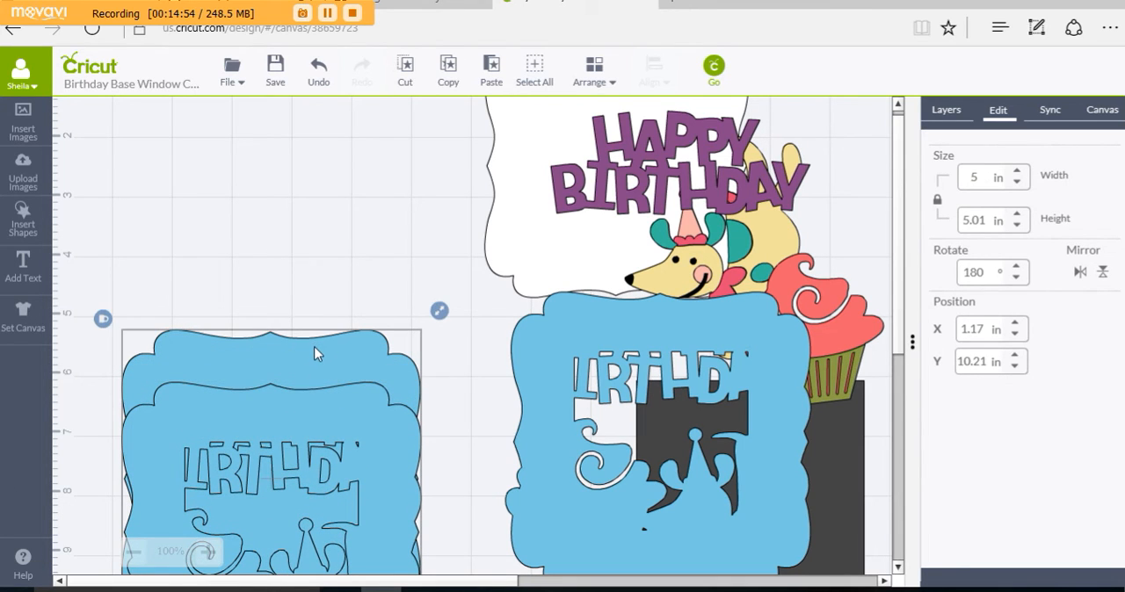
key("Up")
key("Up")
key("Up")
key("Up")
key("Up")
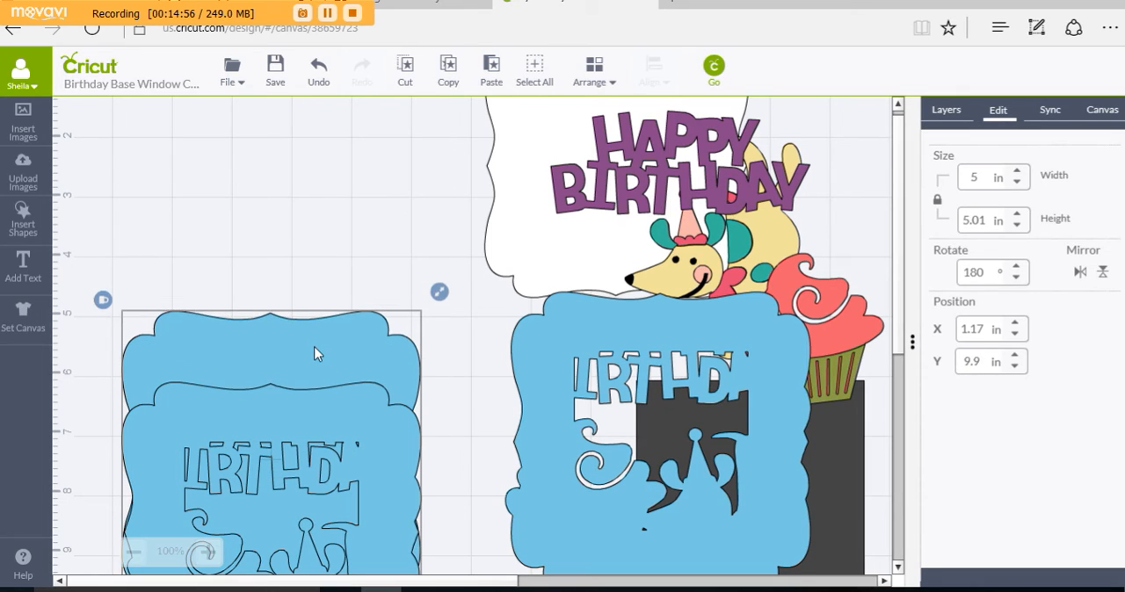
key("Up")
key("Up")
key("Up")
key("Up")
key("Up")
key("Up")
key("Up")
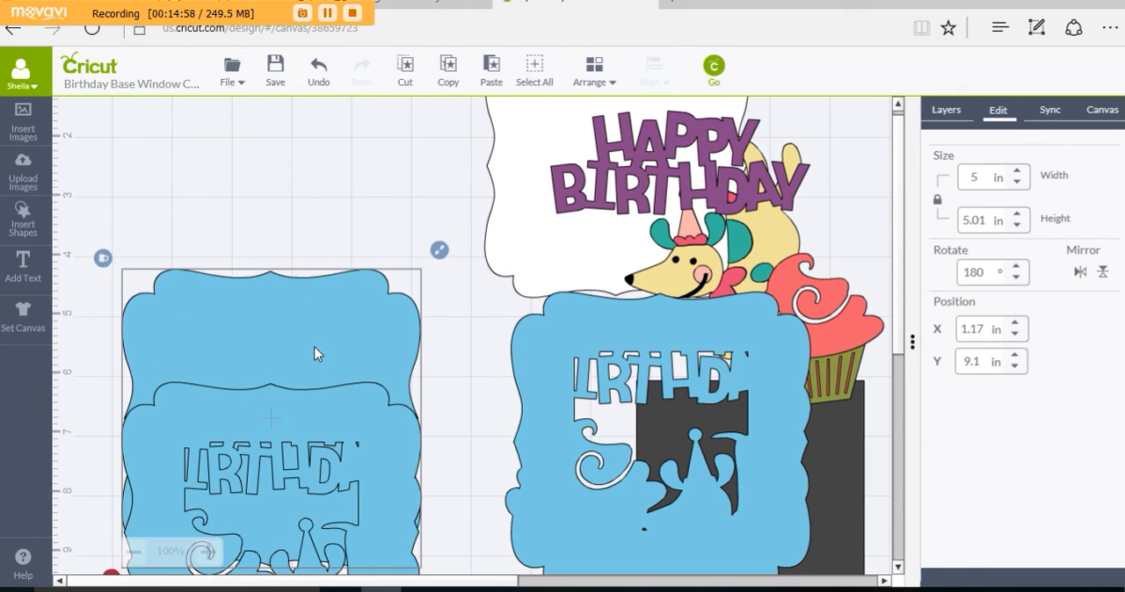
key("Up")
key("Up")
key("Up")
key("Up")
key("Up")
key("Up")
key("Up")
key("Up")
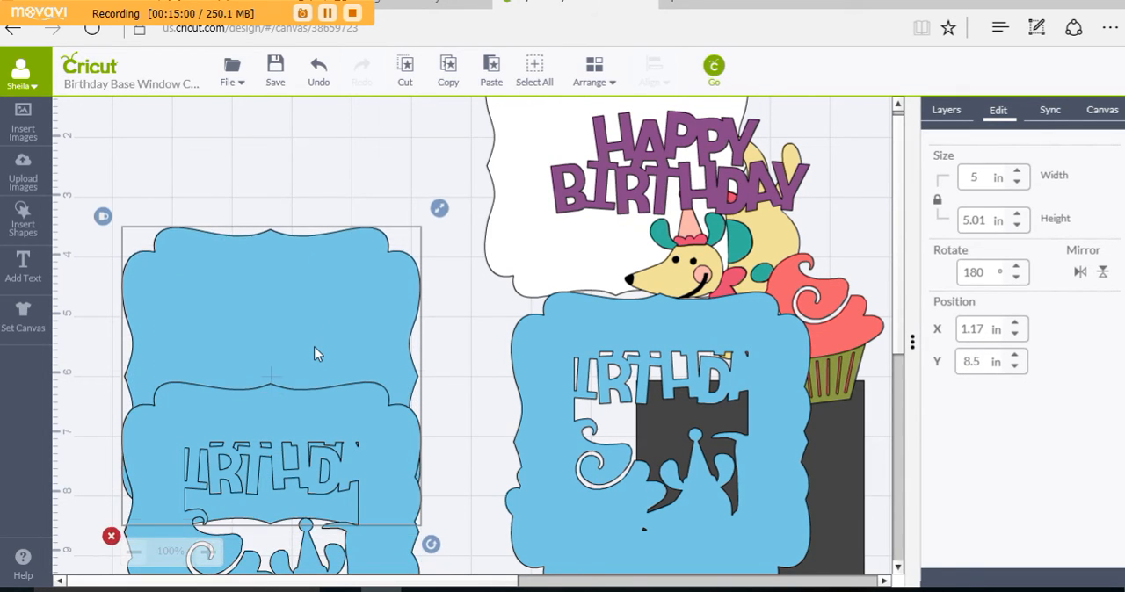
key("Up")
key("Up")
key("Up")
key("Up")
key("Up")
key("Up")
key("Up")
key("Up")
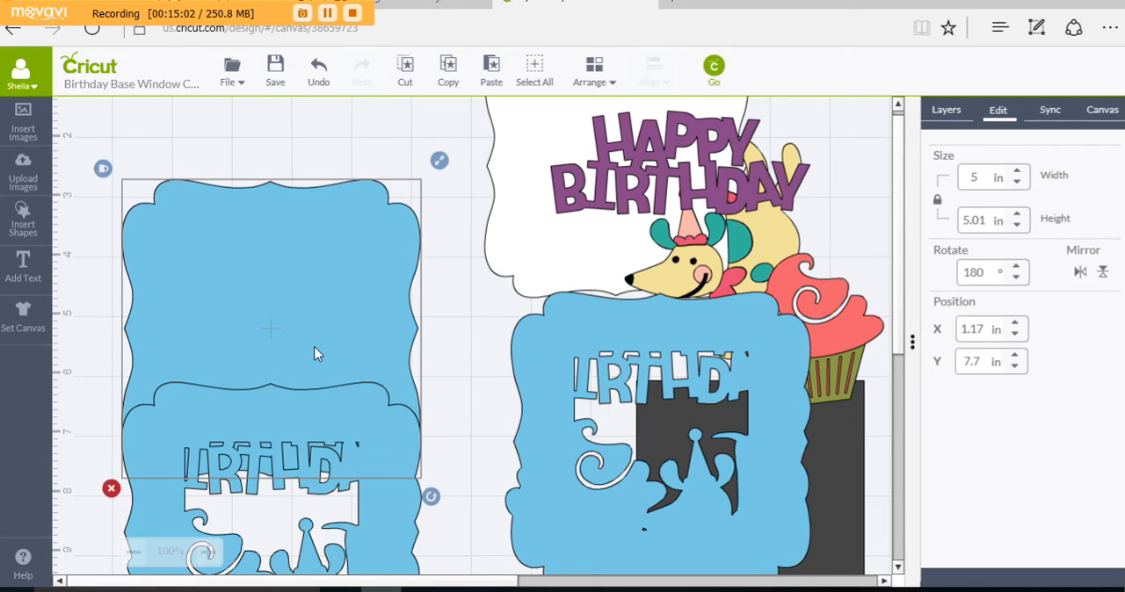
key("Up")
key("Up")
key("Up")
key("Up")
key("Up")
key("Up")
key("Up")
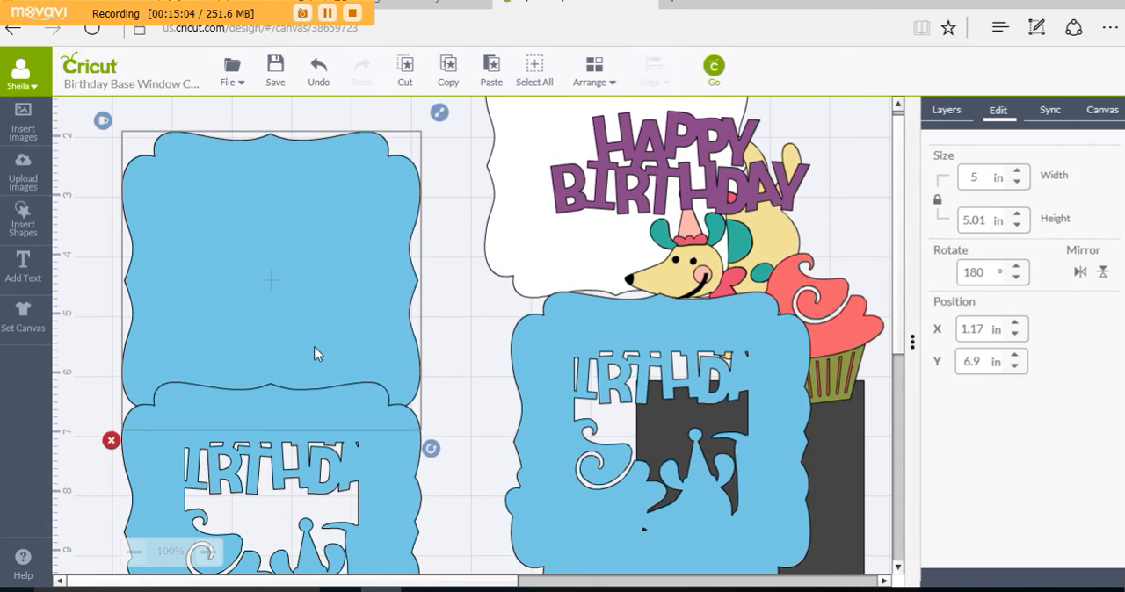
key("Up")
key("Up")
key("Up")
key("Up")
key("Up")
key("Up")
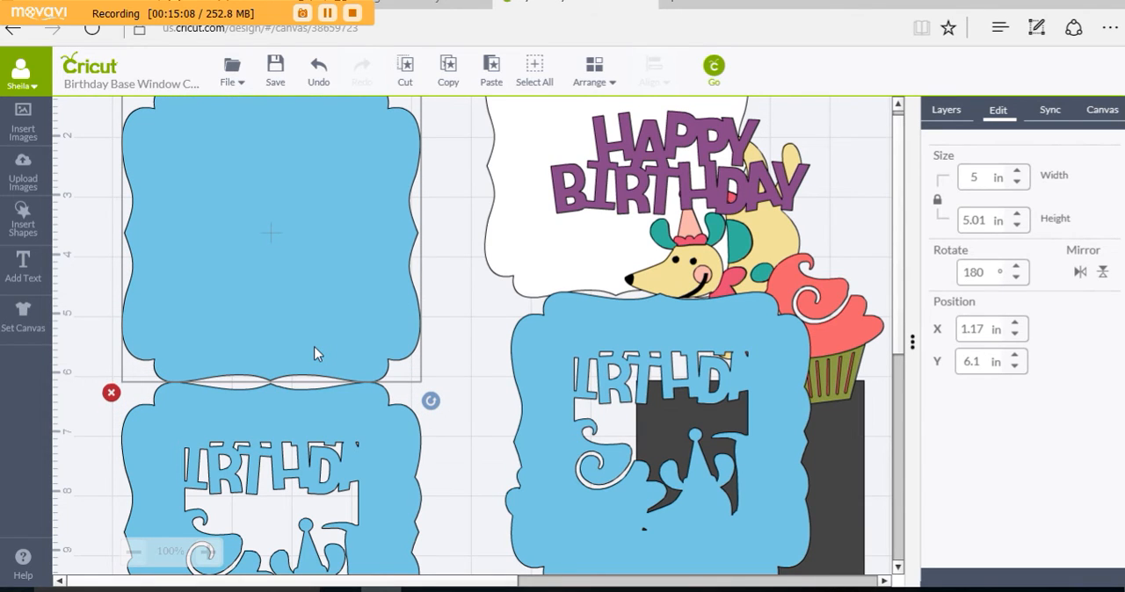
key("Down")
key("Down")
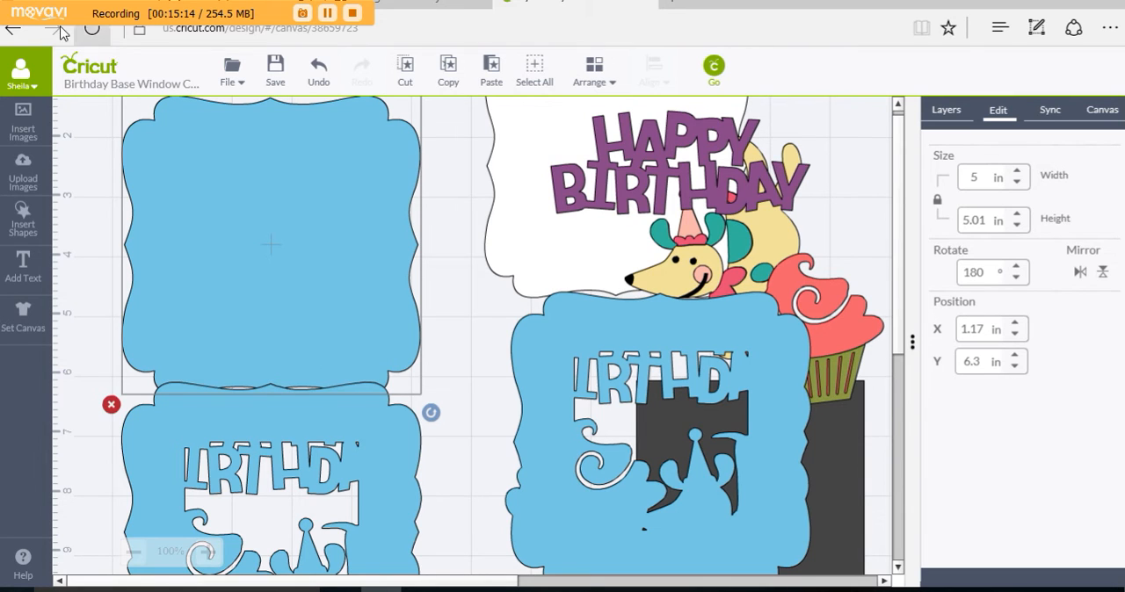
Step: Group the solid blue frame with the overlapping windowed front and weld them into one card base
scroll(299, 307, "up", 1)
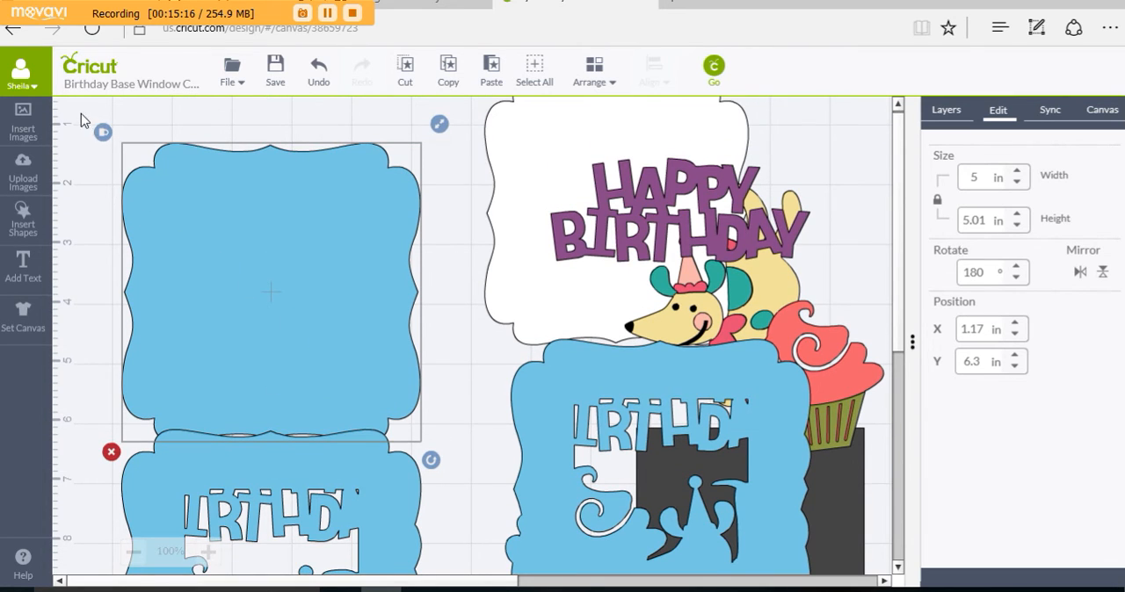
left_click_drag(80, 111, 494, 571)
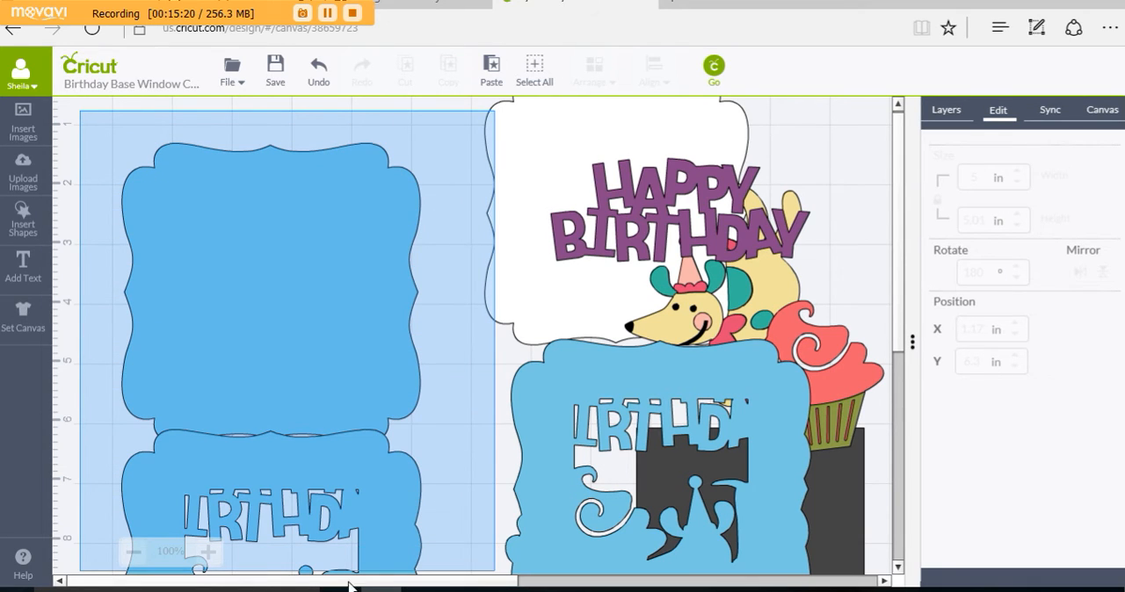
left_click_drag(350, 586, 457, 538)
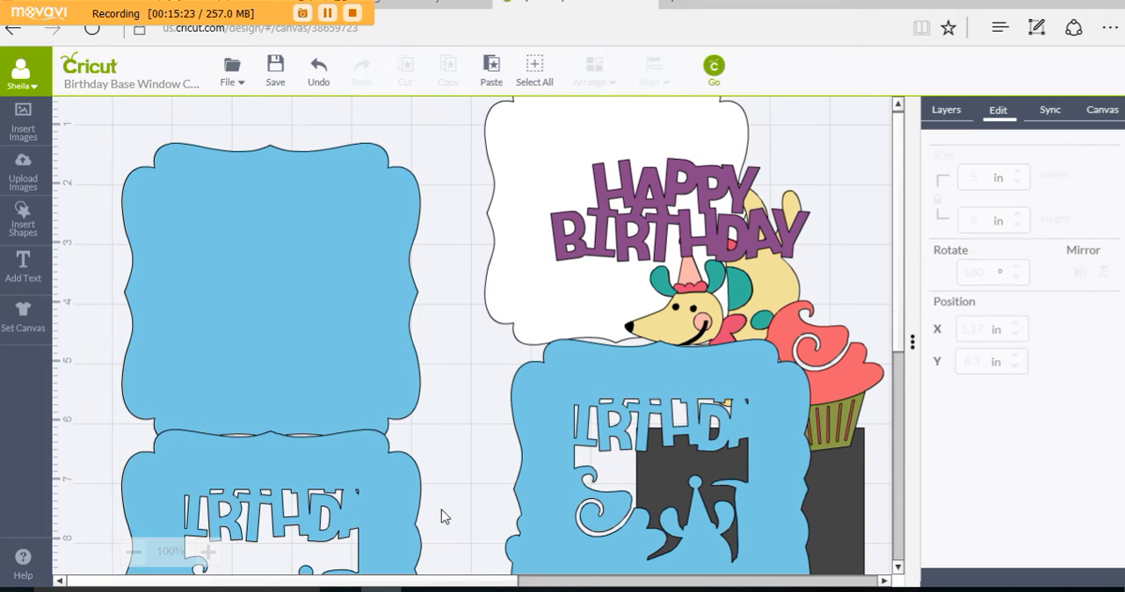
left_click(225, 359)
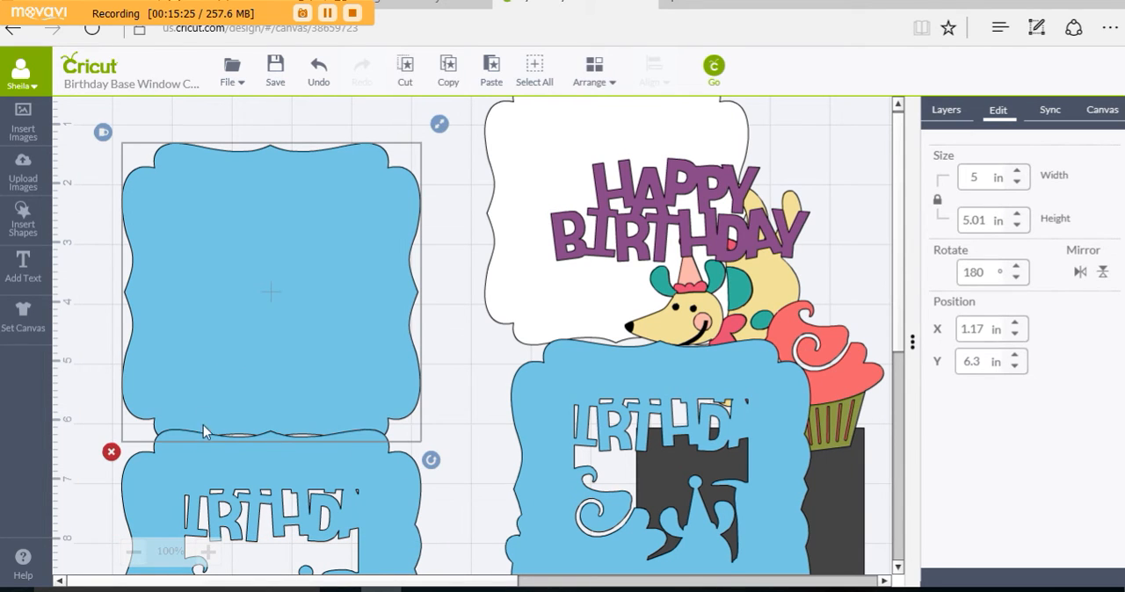
left_click(167, 494, "shift")
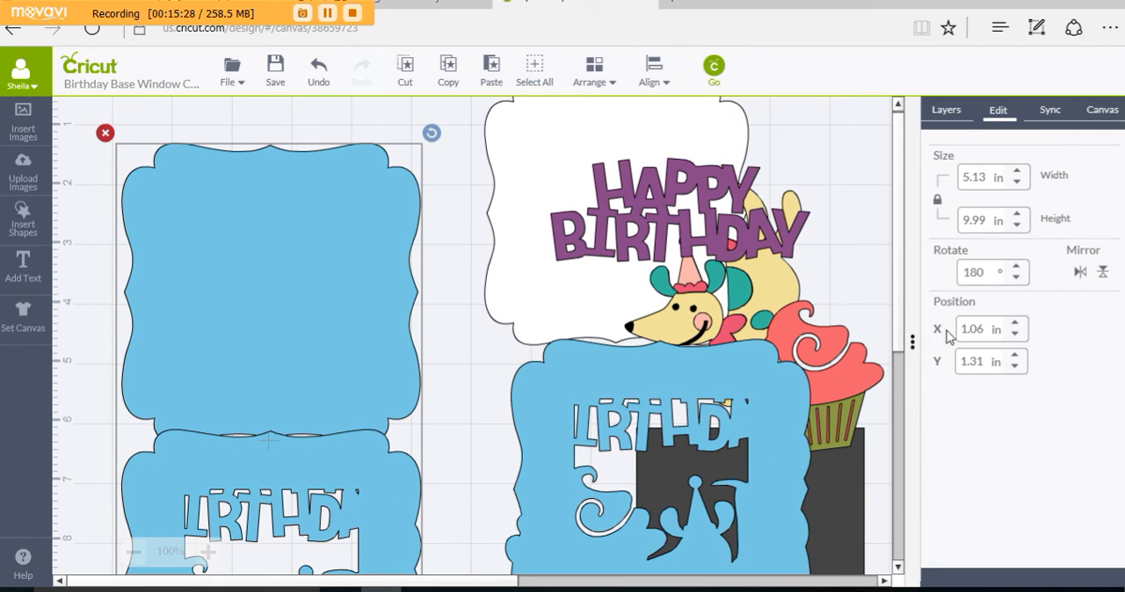
left_click(939, 112)
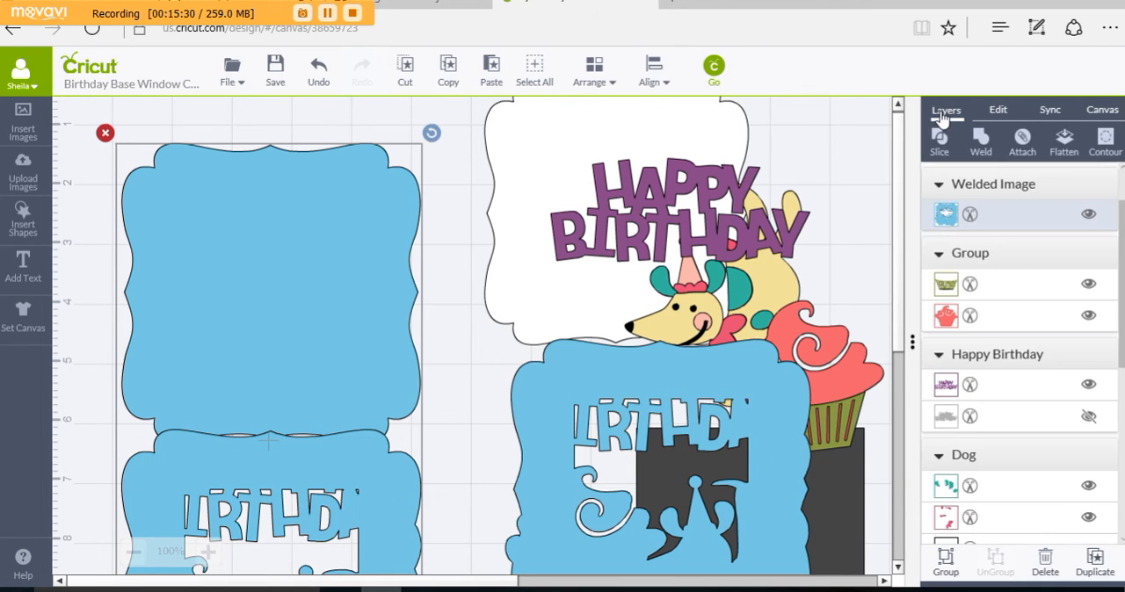
left_click(945, 561)
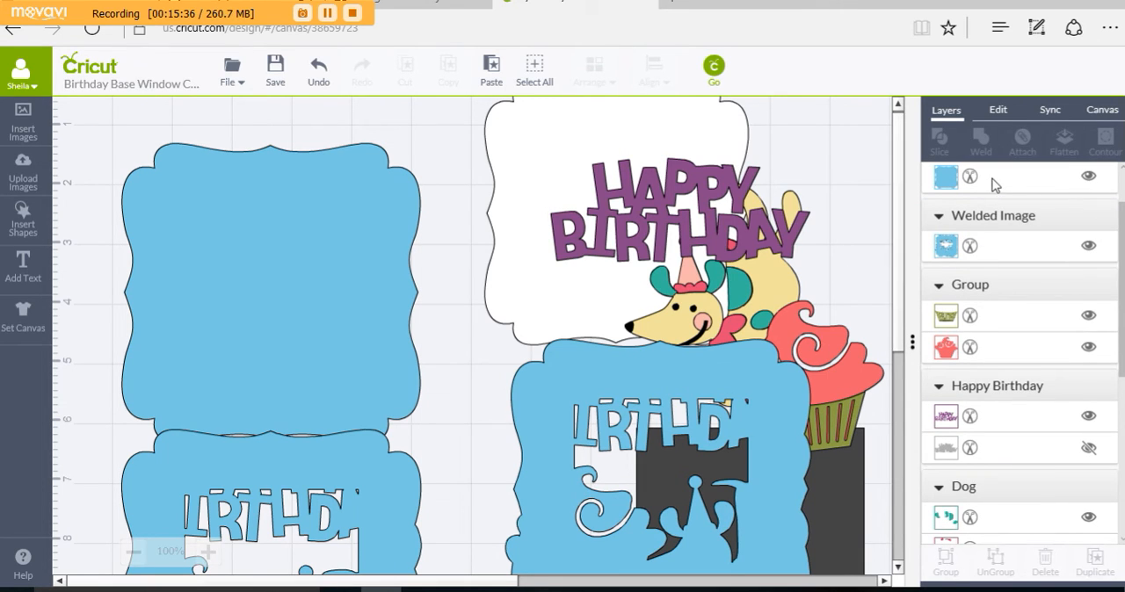
left_click(365, 303)
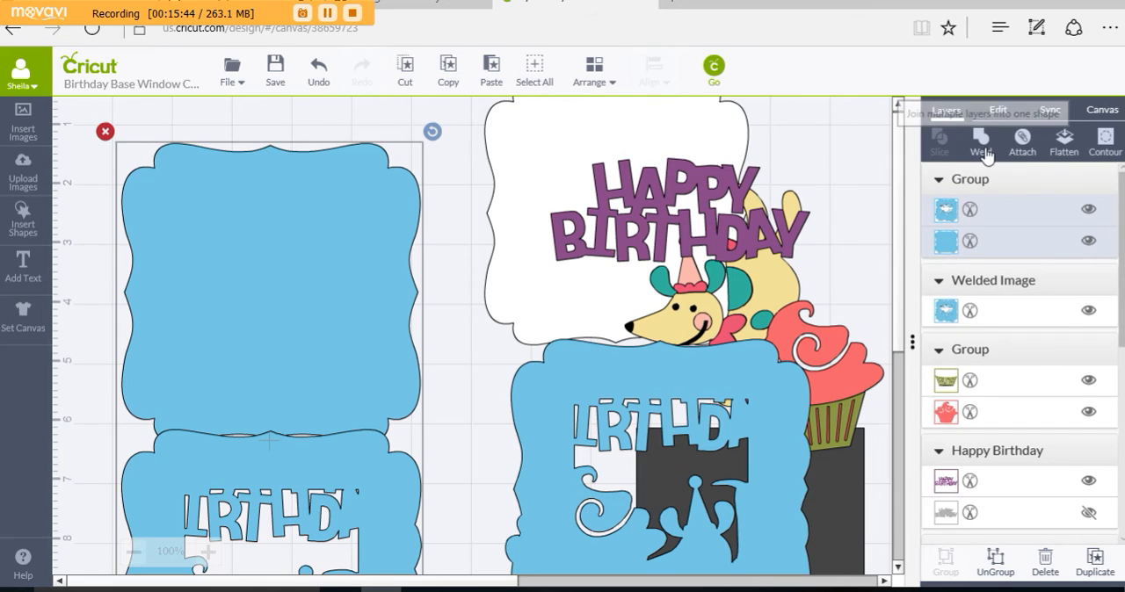
left_click(977, 159)
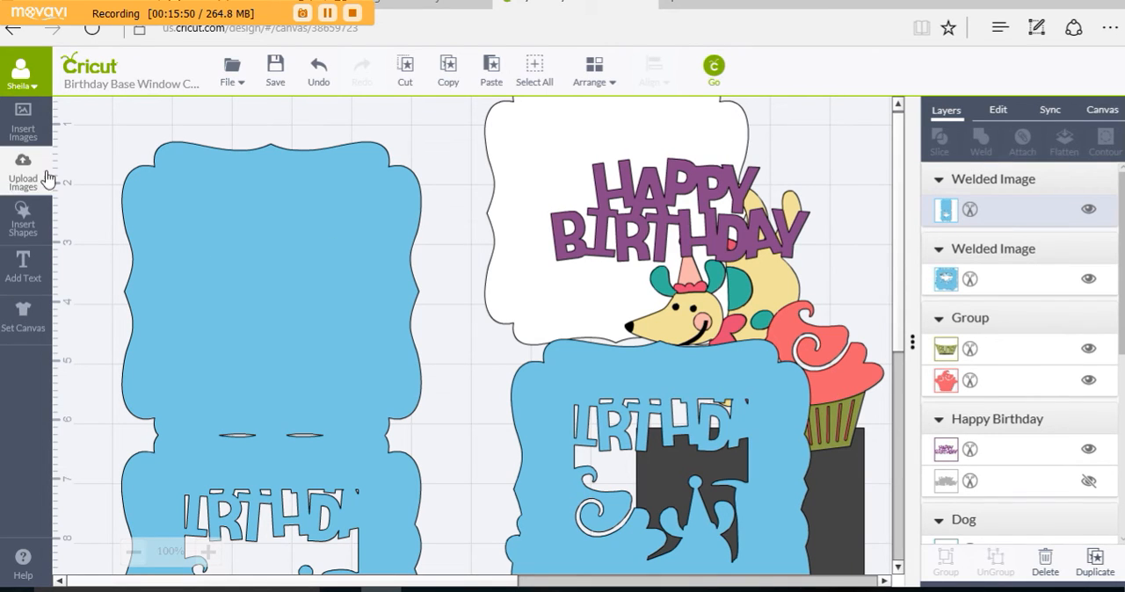
Step: Insert a score line and rotate it to horizontal
left_click(29, 222)
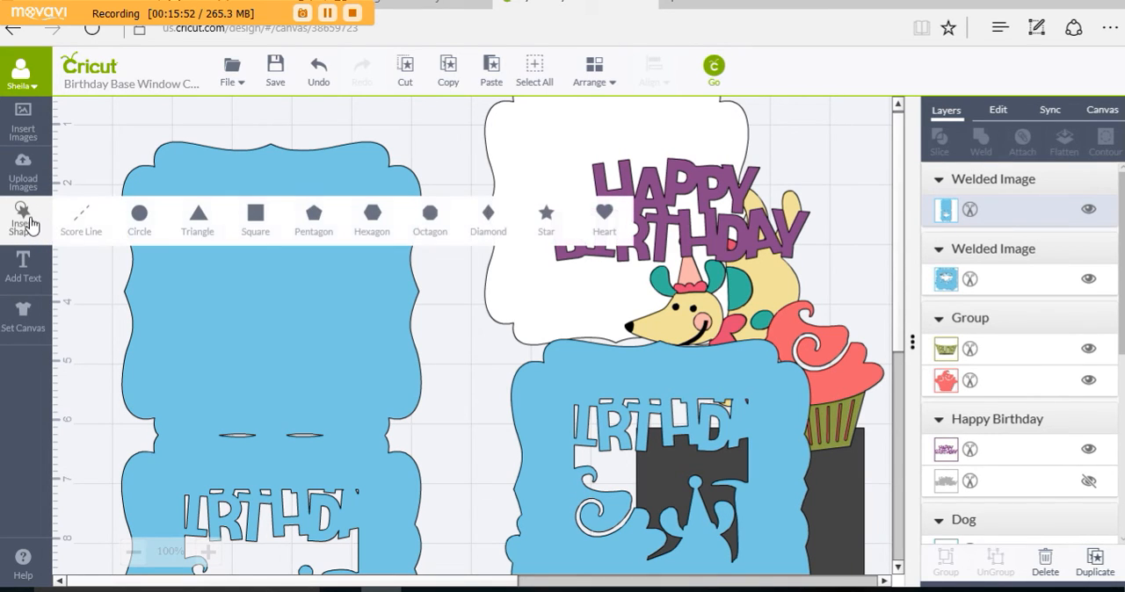
left_click(80, 224)
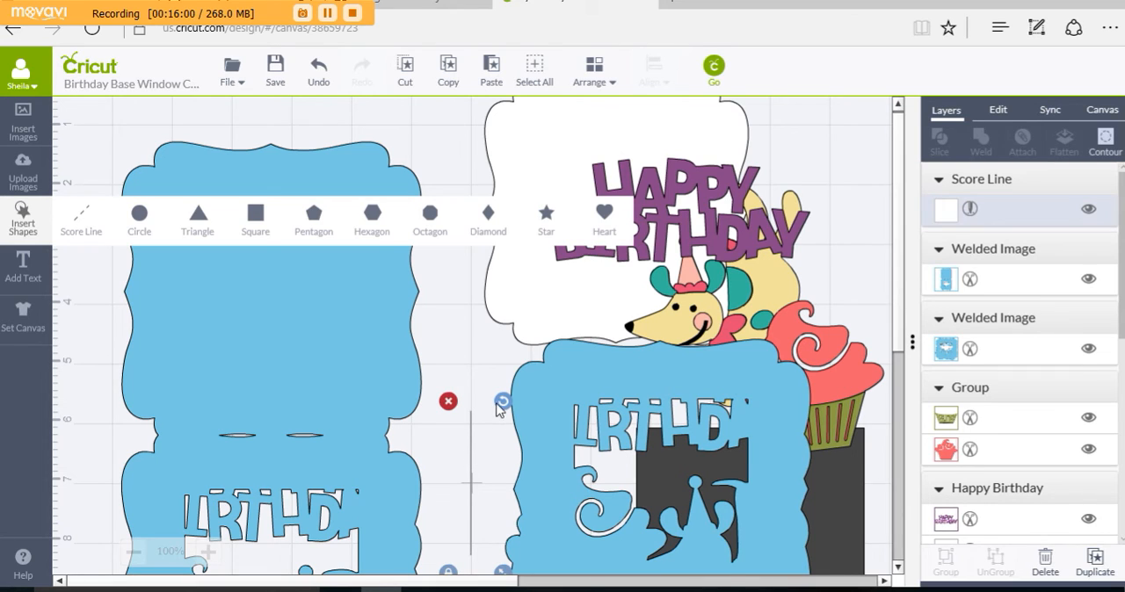
left_click_drag(502, 401, 365, 443)
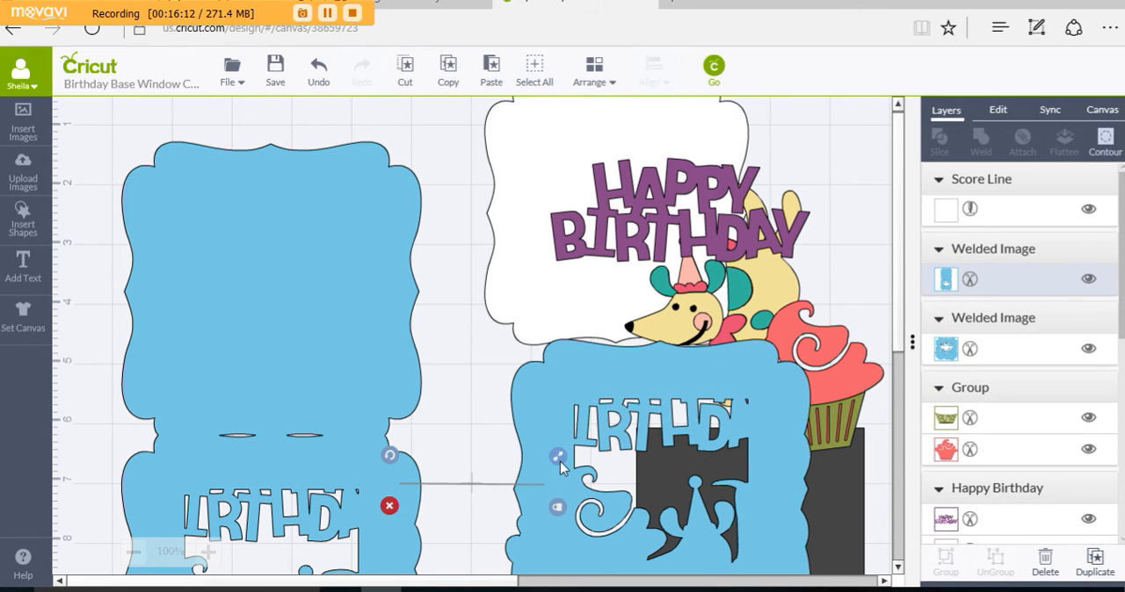
Step: Lengthen the score line to span the card base's fold and position it along the fold at about X 1.33 in, Y 6.17 in
left_click_drag(559, 462, 652, 457)
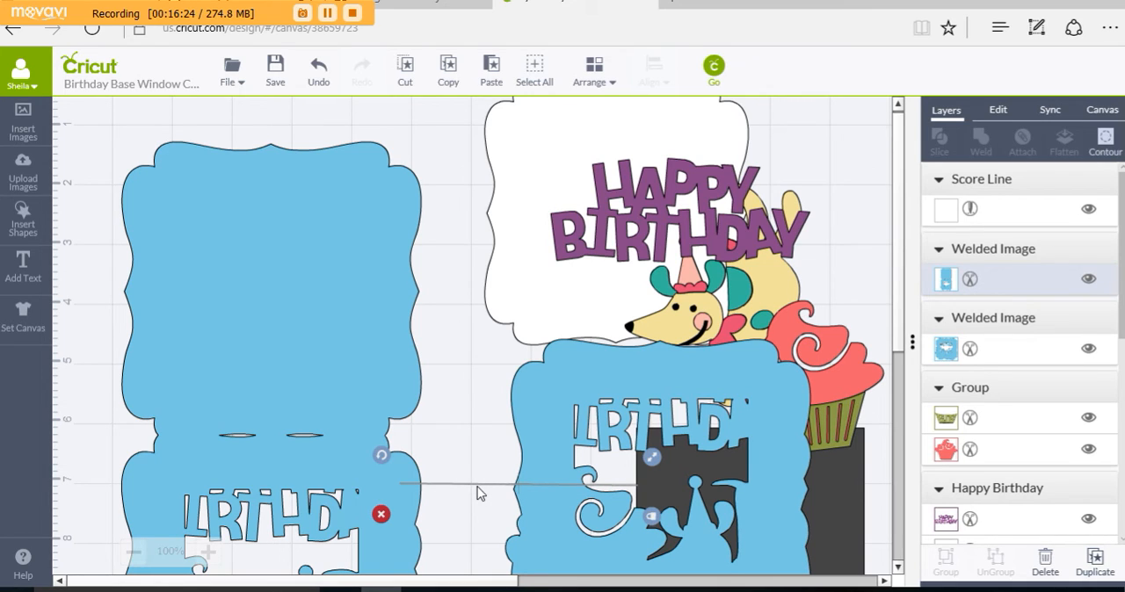
left_click_drag(477, 482, 225, 437)
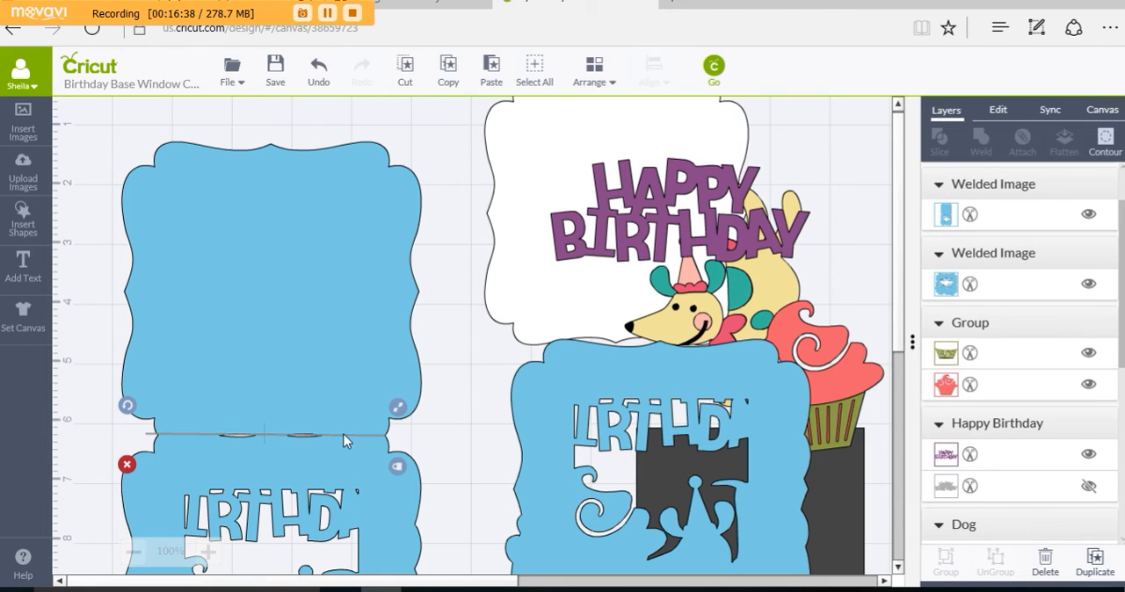
left_click_drag(343, 434, 455, 435)
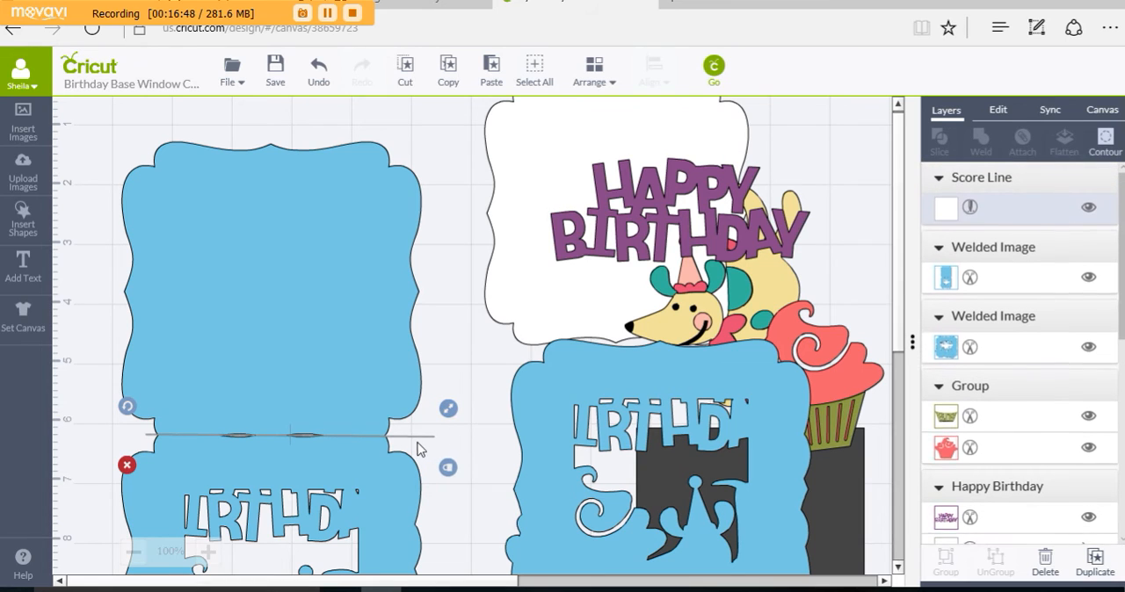
left_click_drag(416, 445, 401, 443)
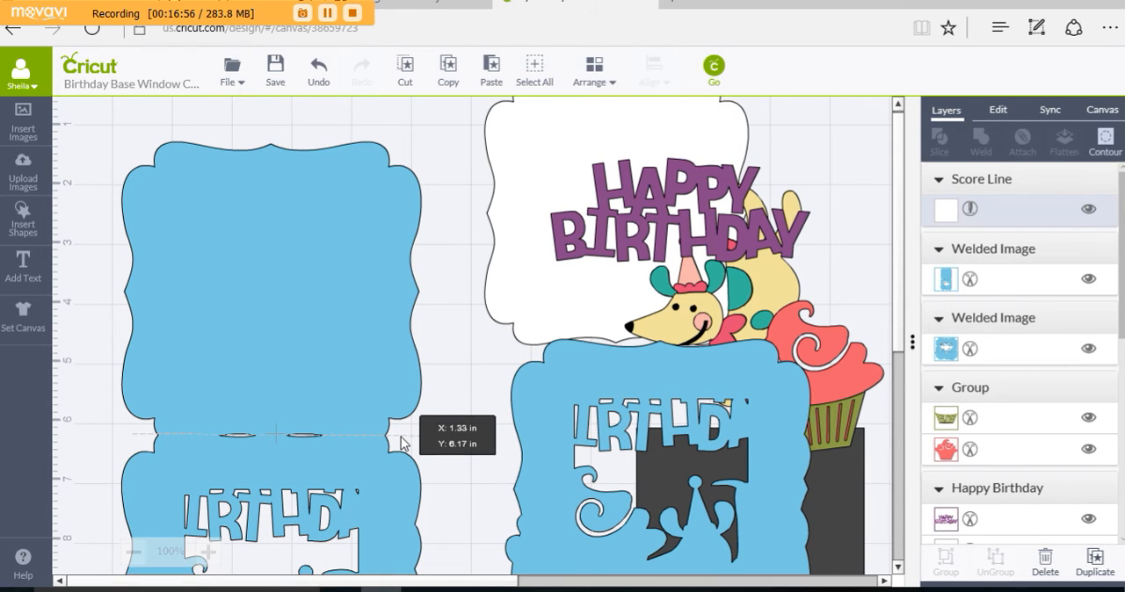
left_click_drag(402, 443, 402, 443)
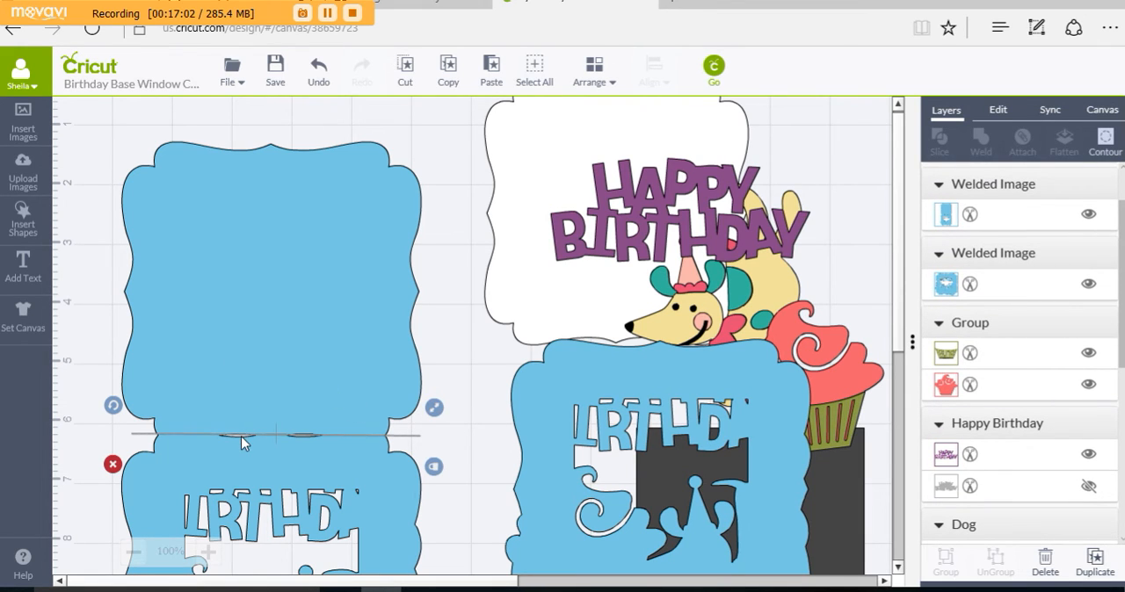
Step: Attach the score line to the welded blue card base
left_click(265, 381, "shift")
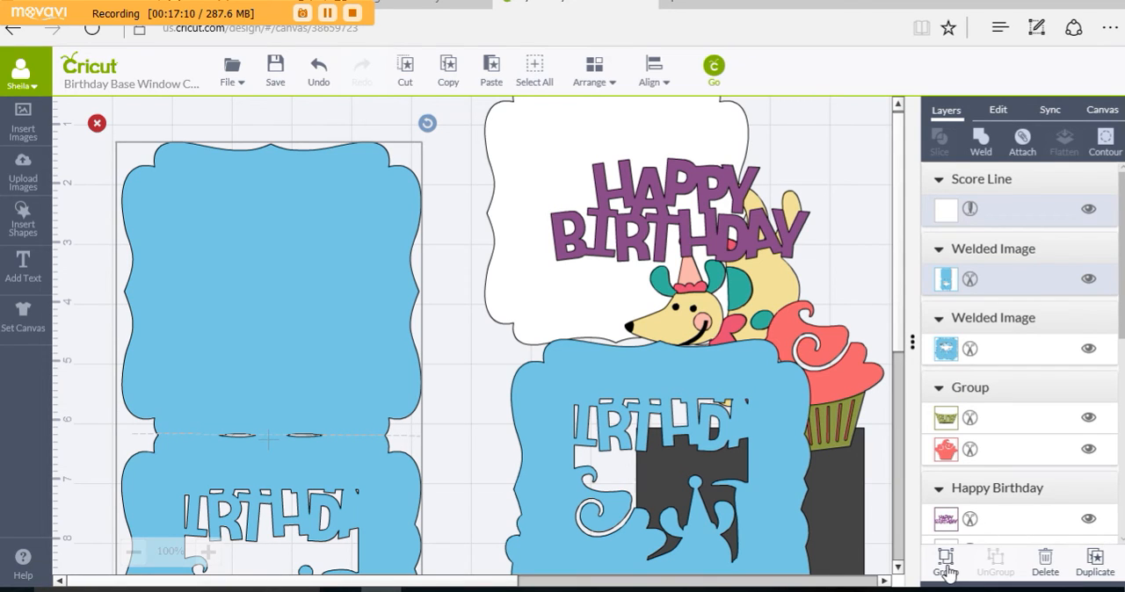
left_click(1022, 140)
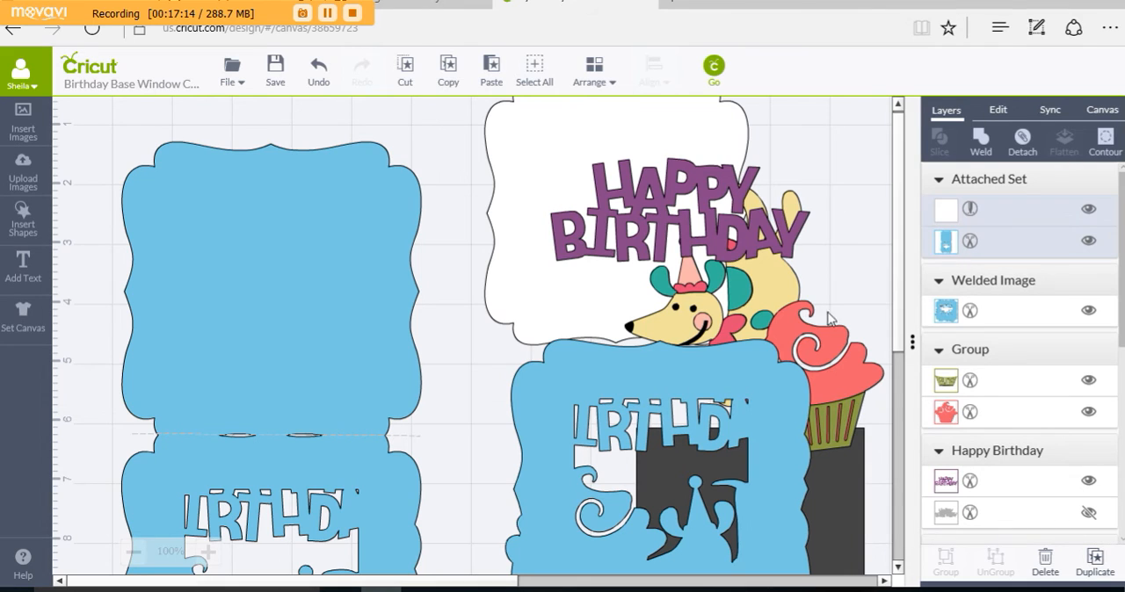
scroll(464, 509, "down", 3)
scroll(460, 492, "up", 3)
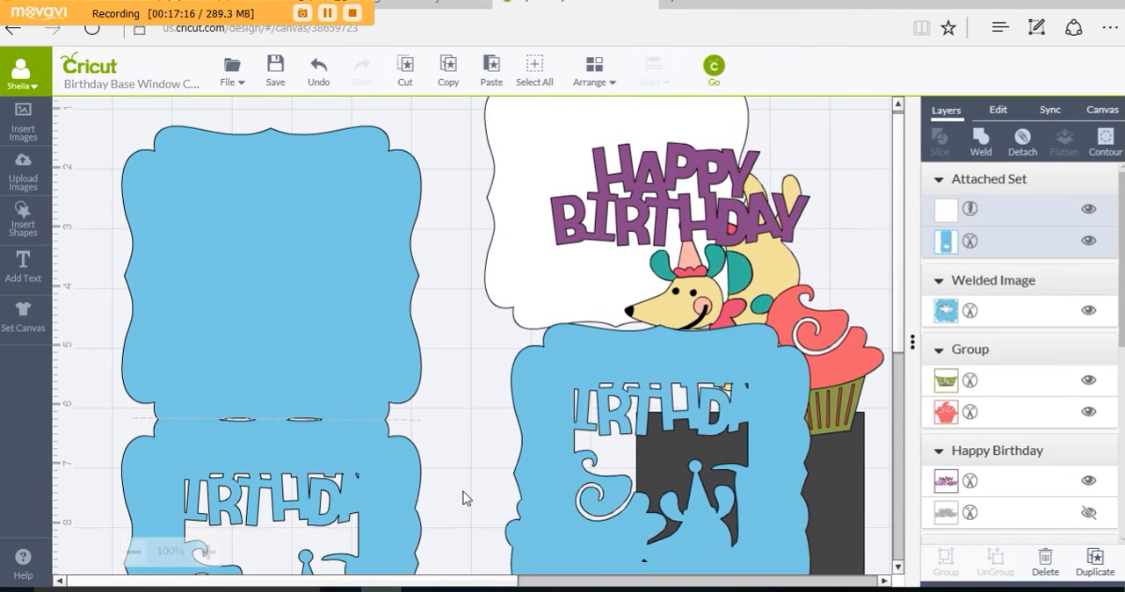
Step: Move the attached card base up and left to the canvas's upper-left corner, clear of the white inner panel
left_click_drag(305, 388, 289, 243)
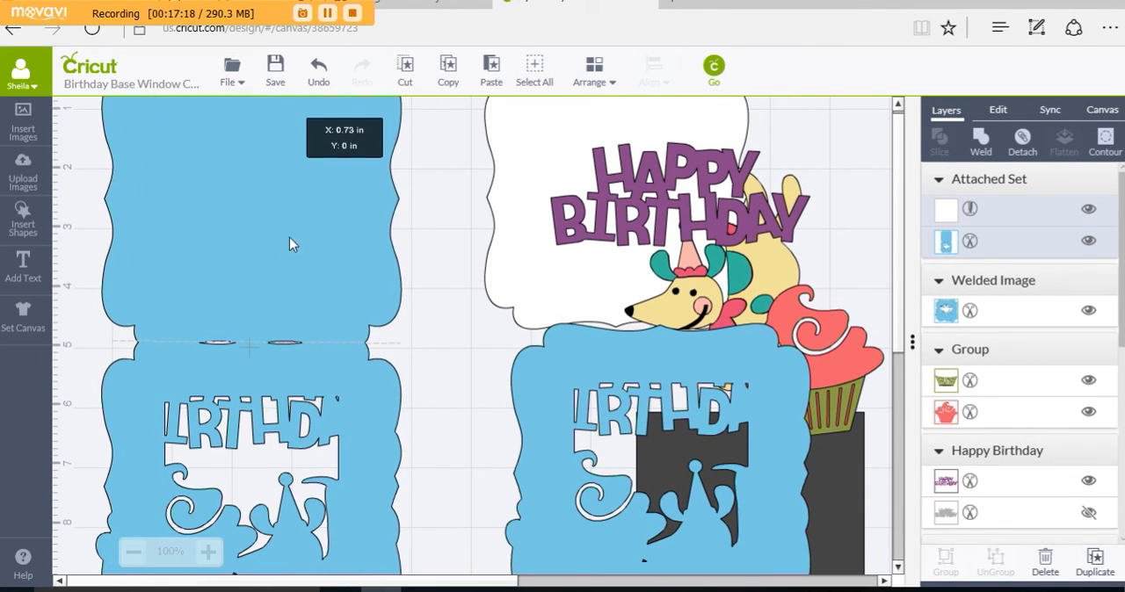
left_click_drag(317, 330, 321, 296)
scroll(475, 461, "up", 1)
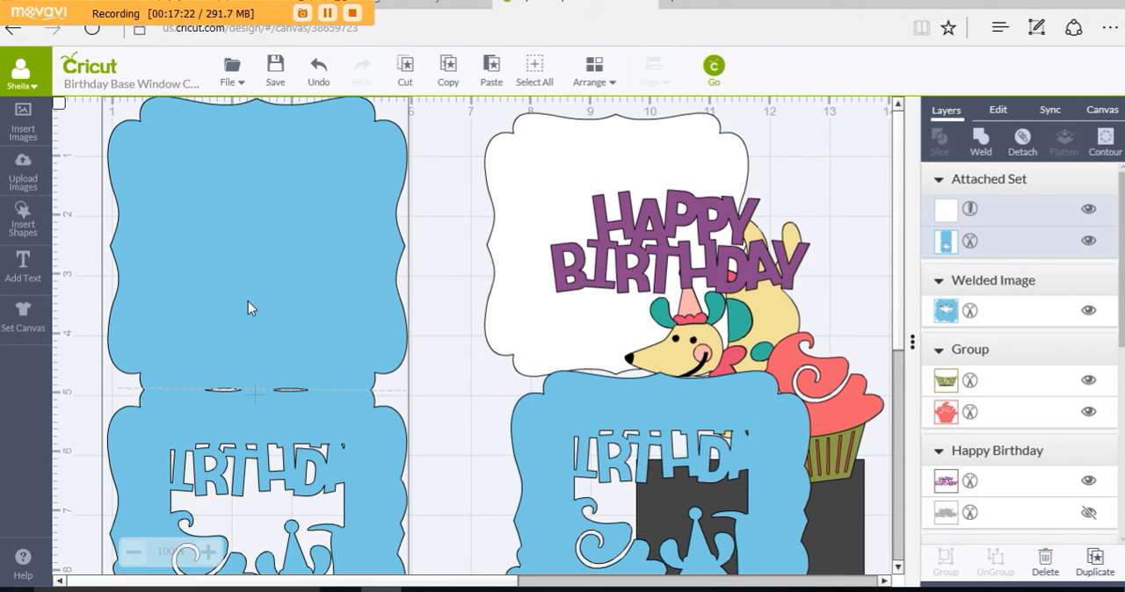
left_click_drag(248, 301, 227, 314)
scroll(787, 387, "down", 2)
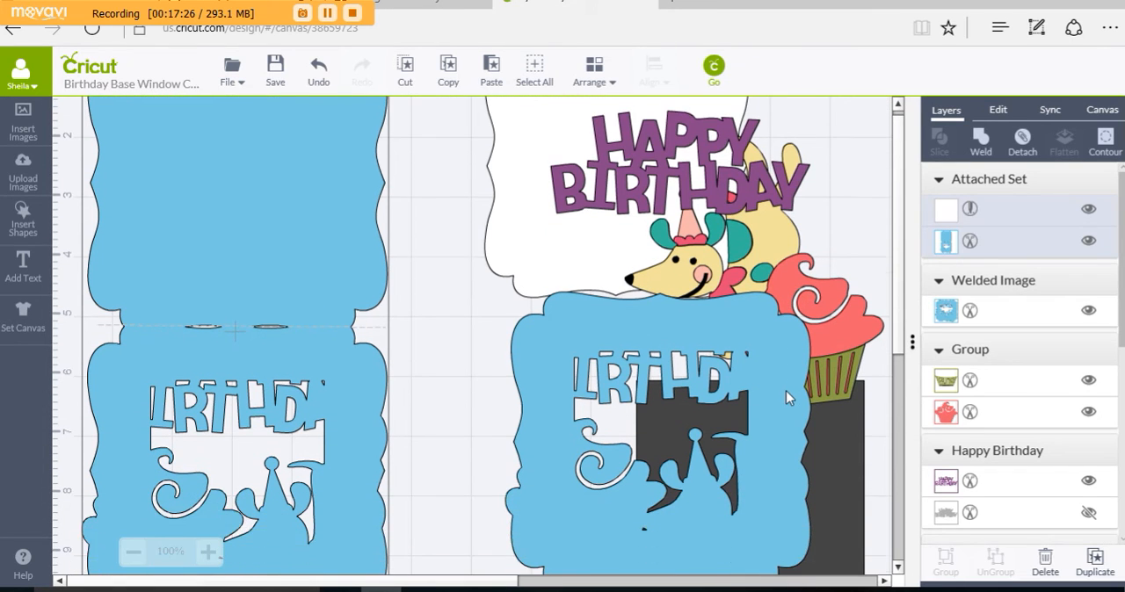
Step: Bring the white flourish frame to the front, centre it on the card base's solid half, and shift the Happy Birthday title down and left
left_click_drag(525, 299, 444, 326)
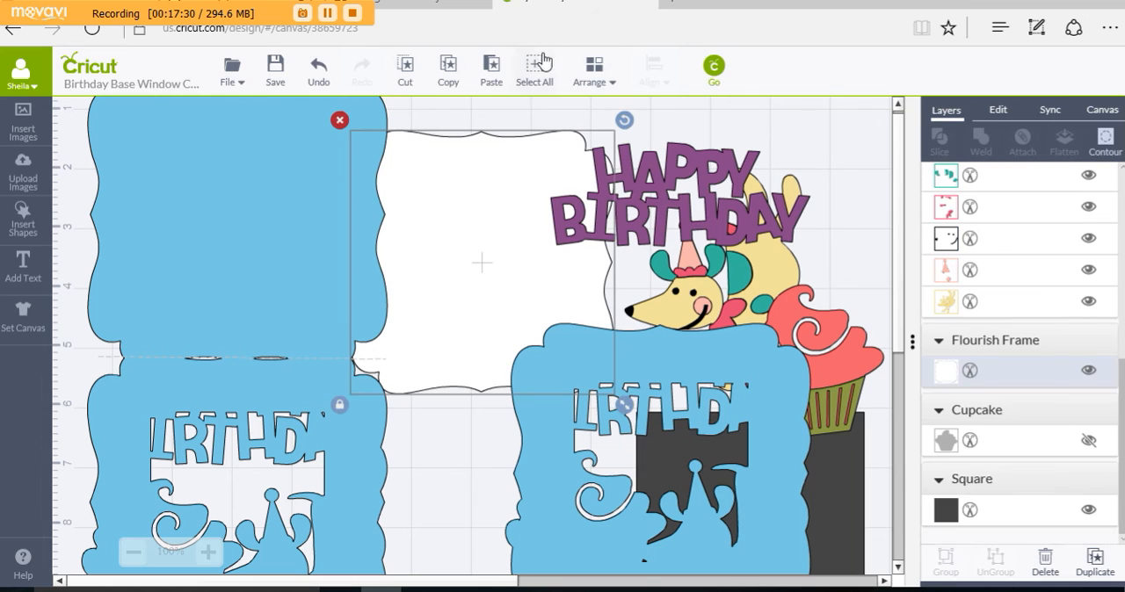
left_click(610, 81)
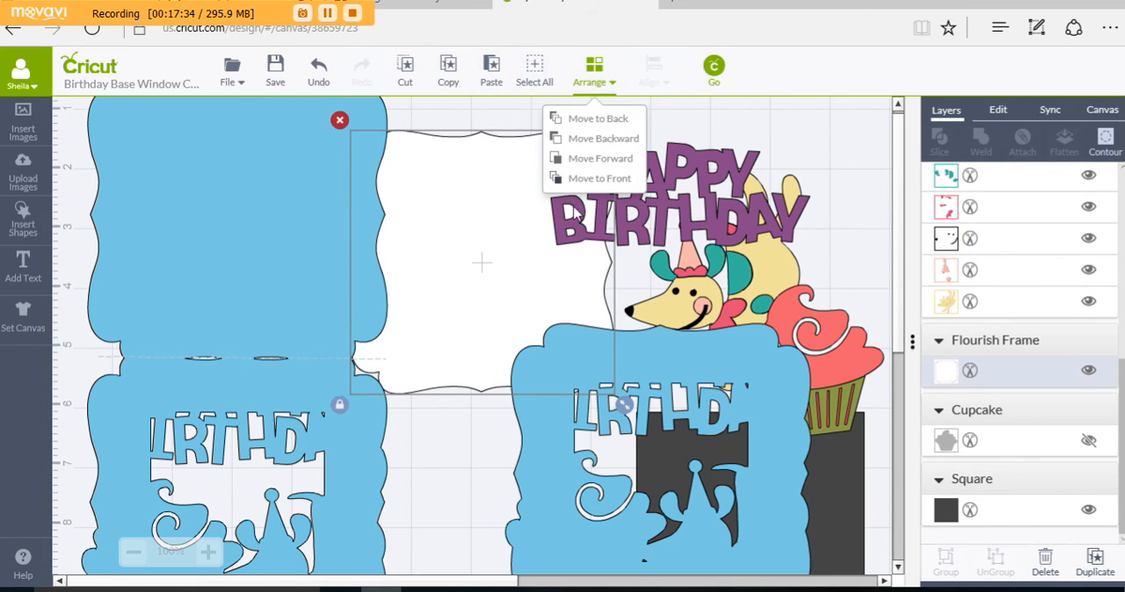
left_click(598, 178)
left_click_drag(457, 231, 214, 182)
left_click_drag(689, 220, 646, 275)
Step: Recolour the dark grey square to a light mint (#c3fae7), starting from the Jade swatch
scroll(703, 334, "down", 3)
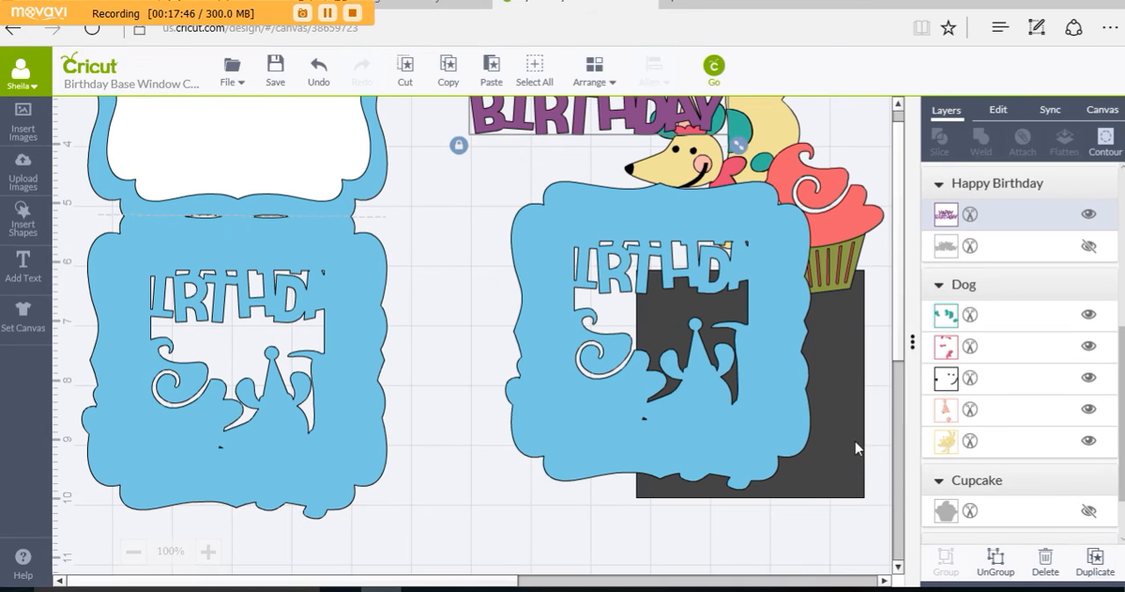
left_click(857, 448)
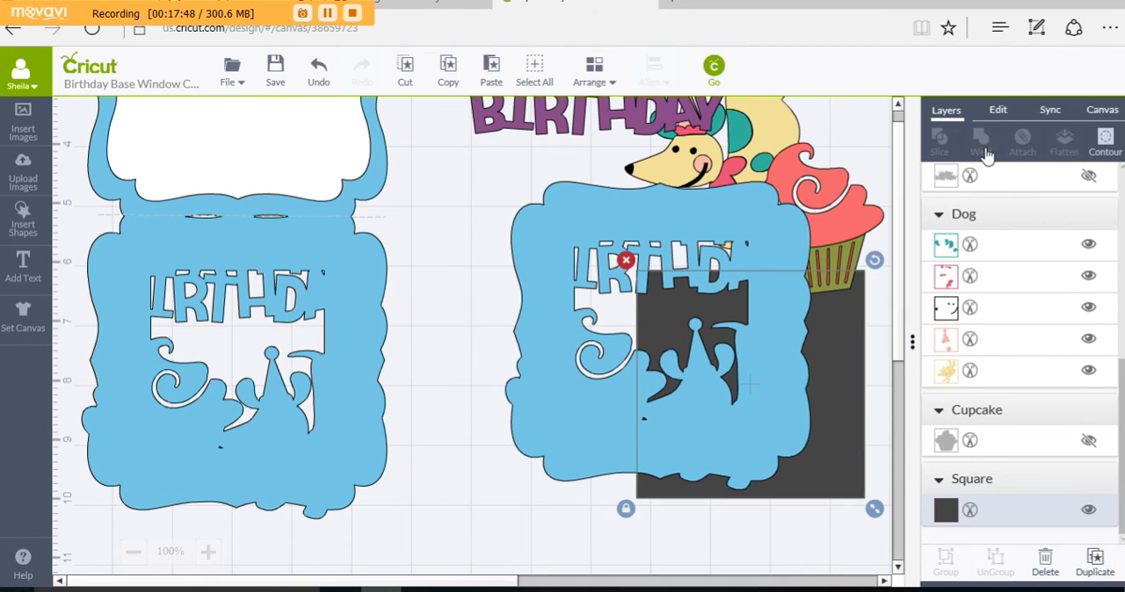
left_click(947, 510)
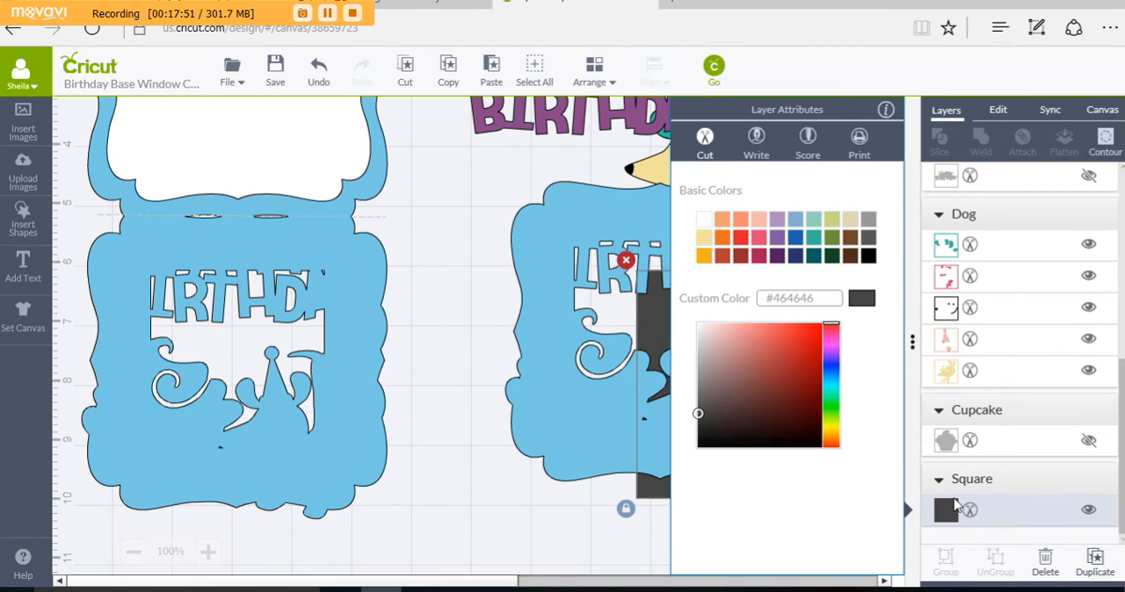
left_click(812, 221)
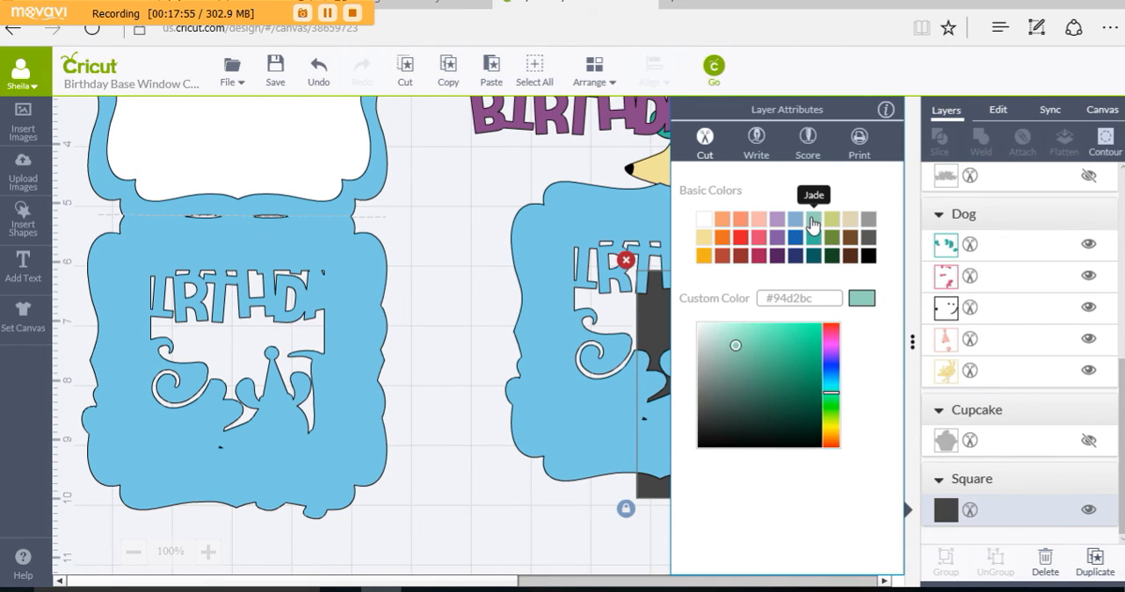
left_click(723, 326)
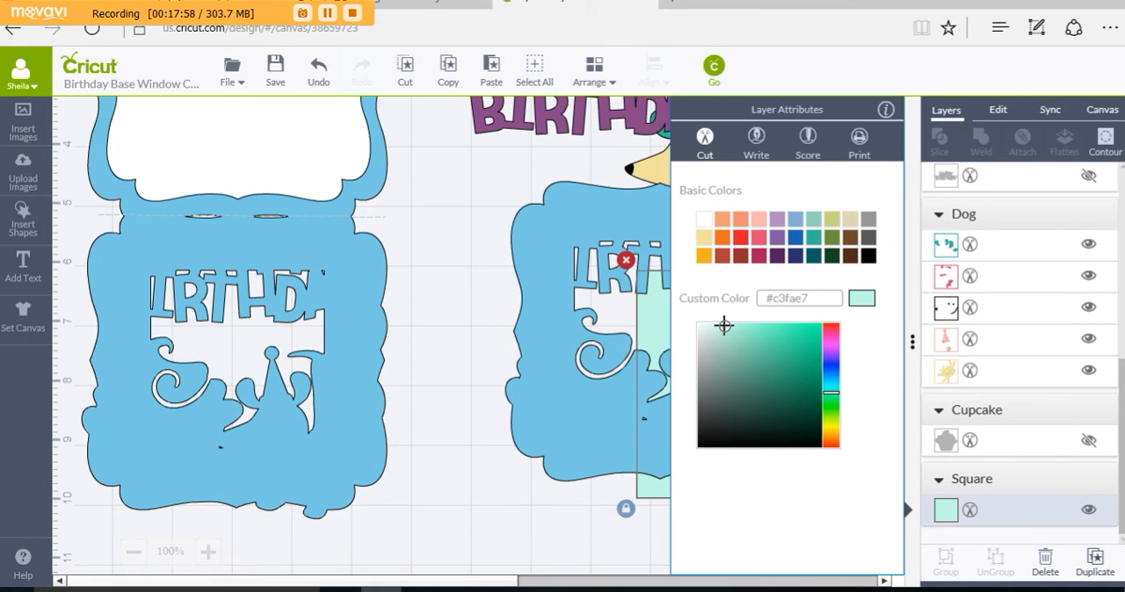
left_click(500, 197)
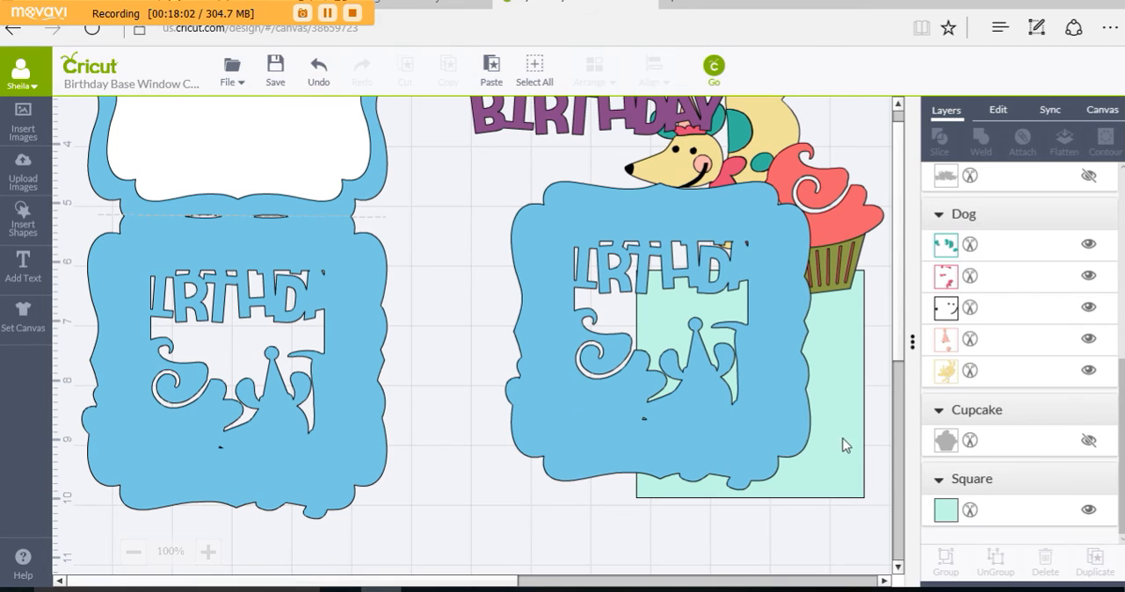
Step: Bring the mint square to the front and centre it over the windowed half of the attached card base
left_click_drag(843, 445, 491, 468)
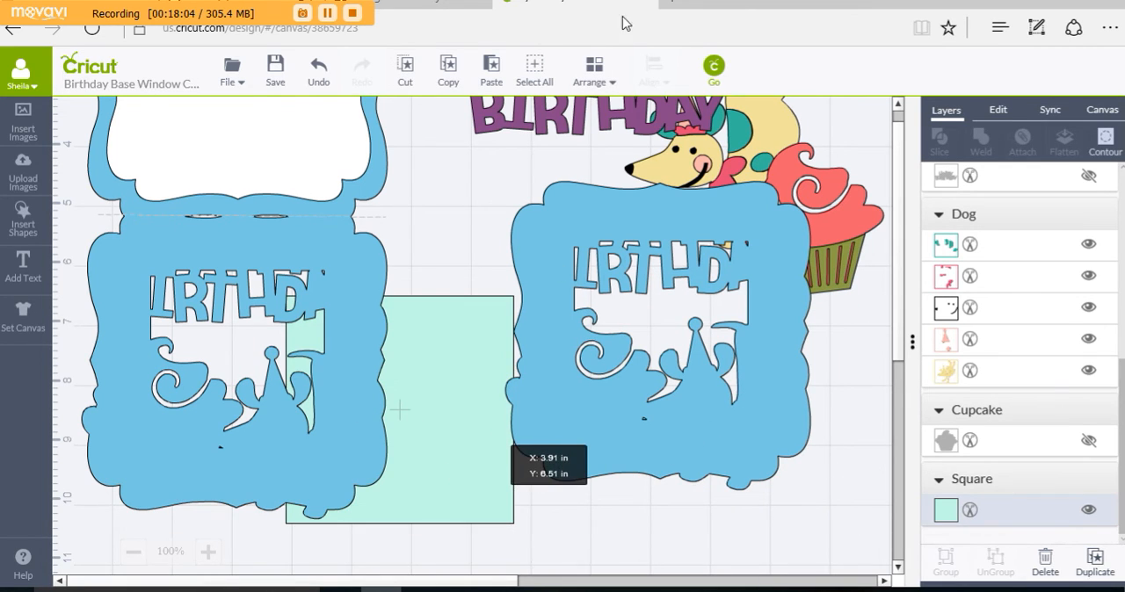
left_click(595, 71)
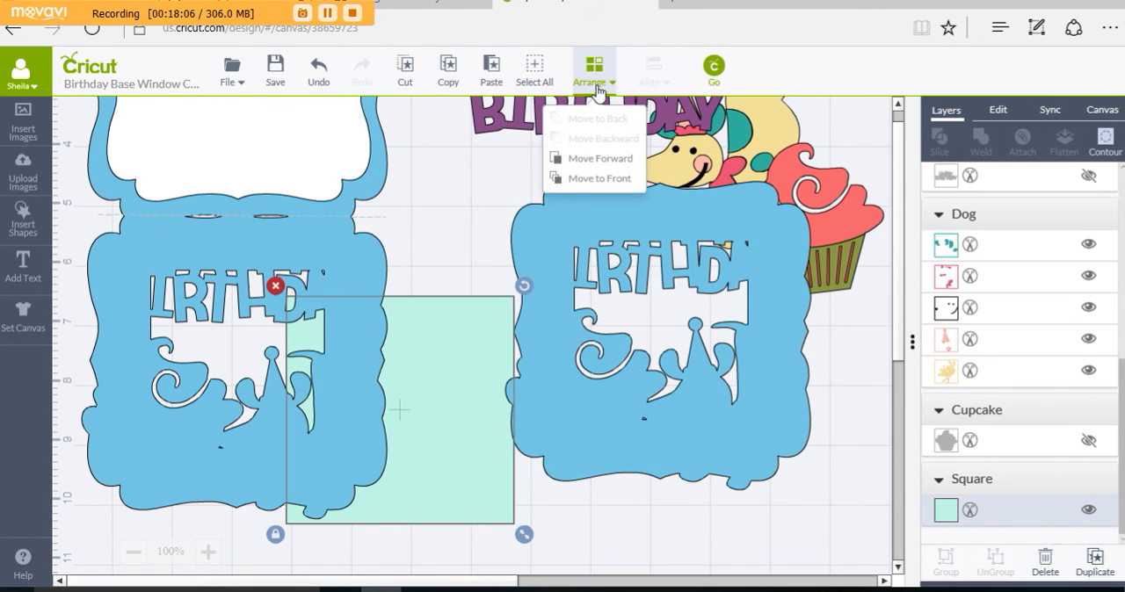
left_click(591, 178)
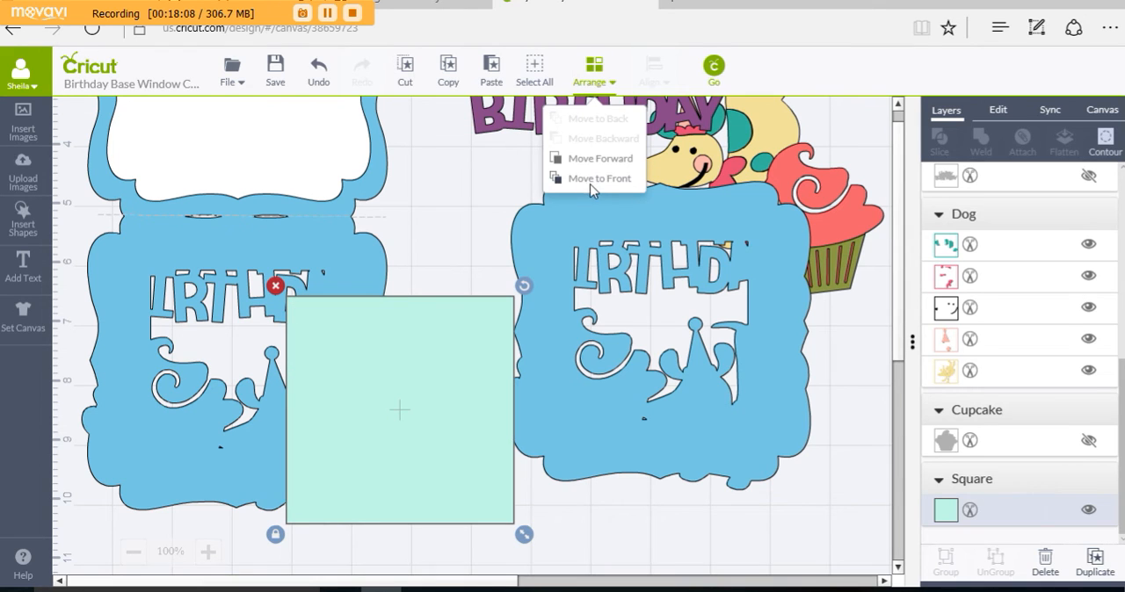
left_click_drag(416, 343, 252, 297)
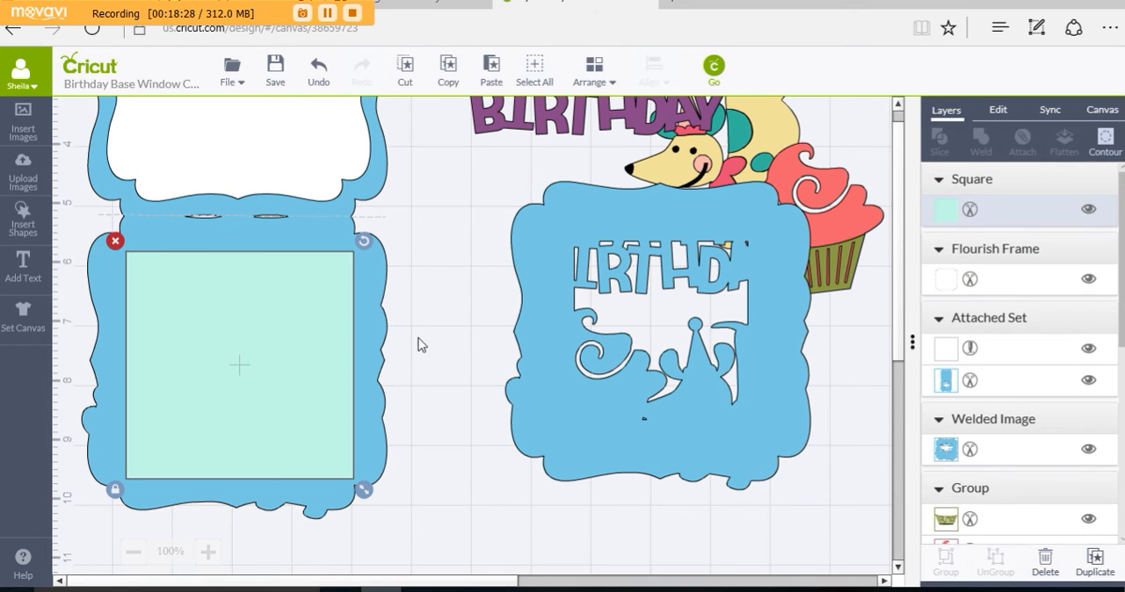
Step: Bring the separate windowed blue card front to the front and align it over the mint square and the card base's lower half
left_click_drag(534, 356, 410, 416)
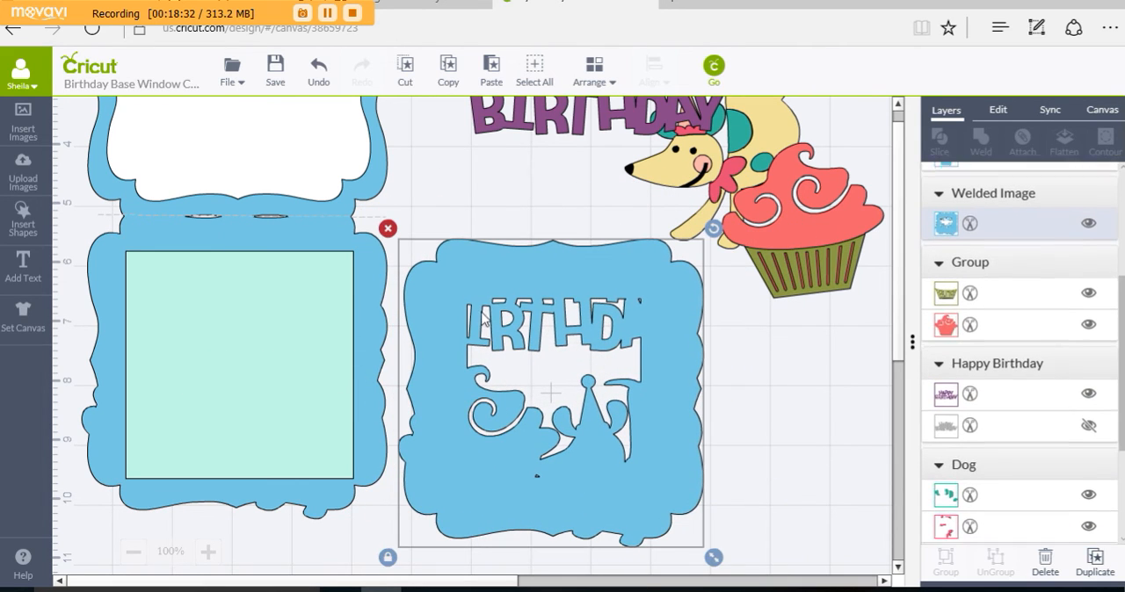
left_click(595, 72)
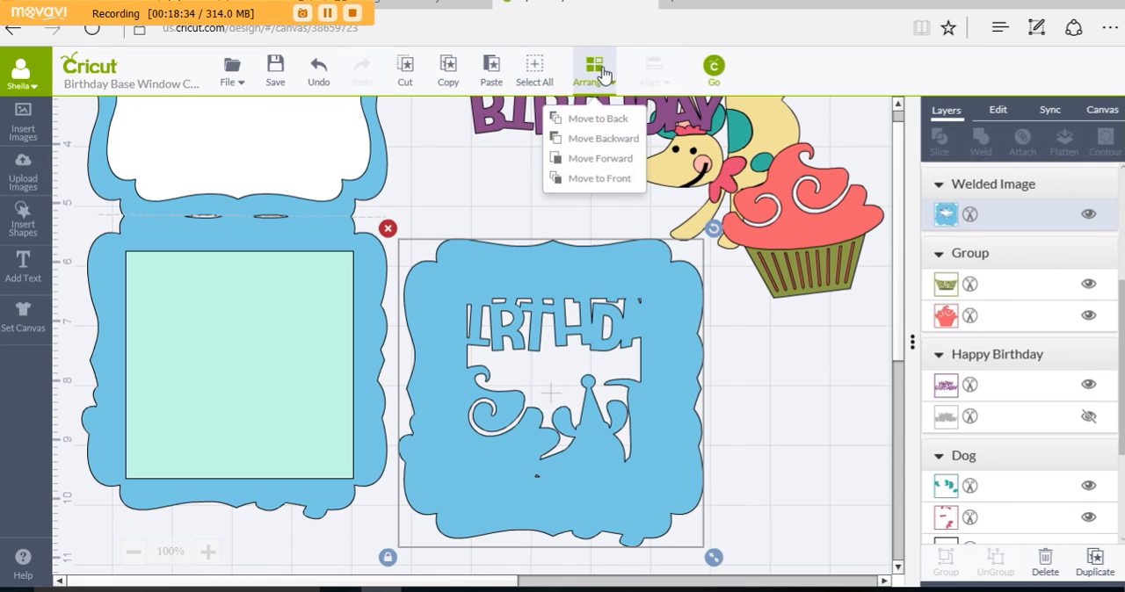
left_click(589, 179)
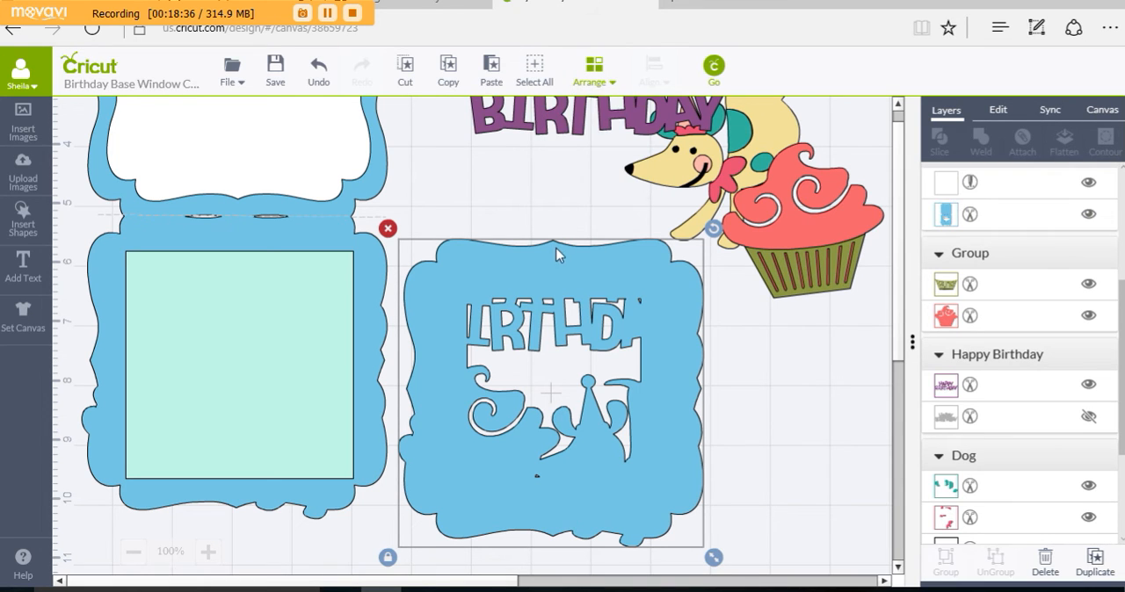
left_click_drag(494, 261, 181, 232)
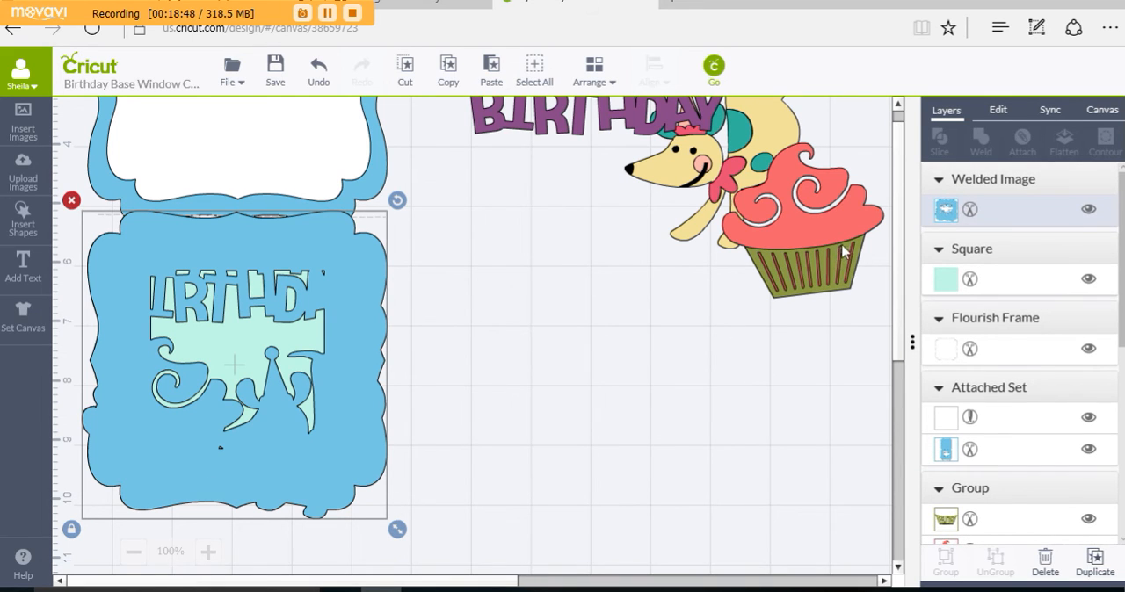
Step: Move the cupcake, dog and Happy Birthday title to the empty canvas area beside the card
left_click_drag(842, 252, 685, 415)
left_click_drag(695, 209, 580, 284)
left_click_drag(617, 123, 619, 129)
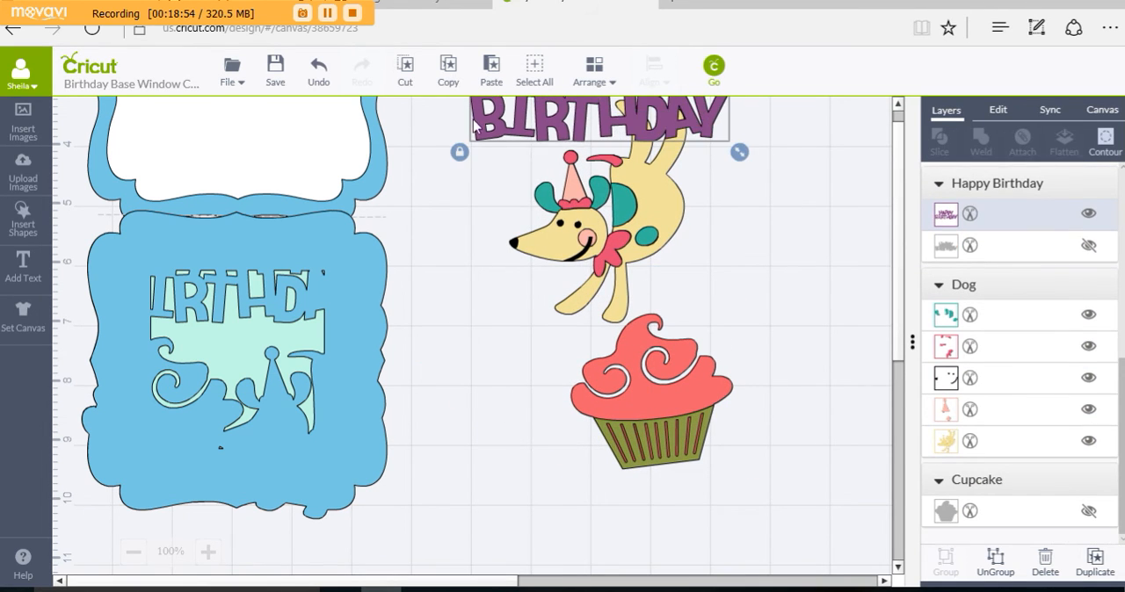
left_click_drag(474, 128, 482, 201)
left_click(626, 259, "shift")
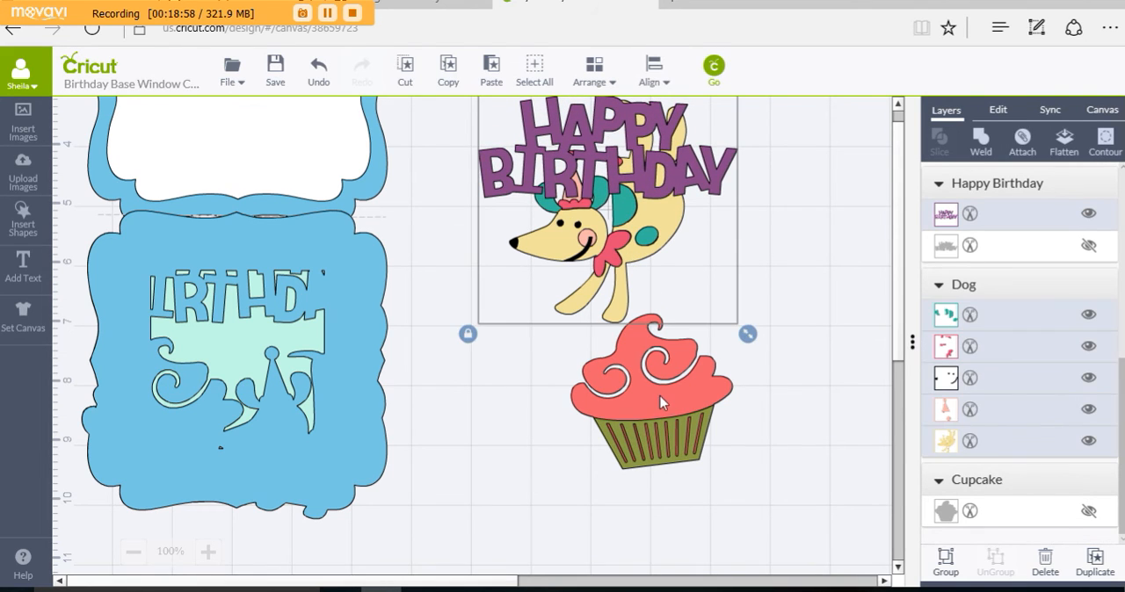
left_click(660, 397, "shift")
left_click(598, 74)
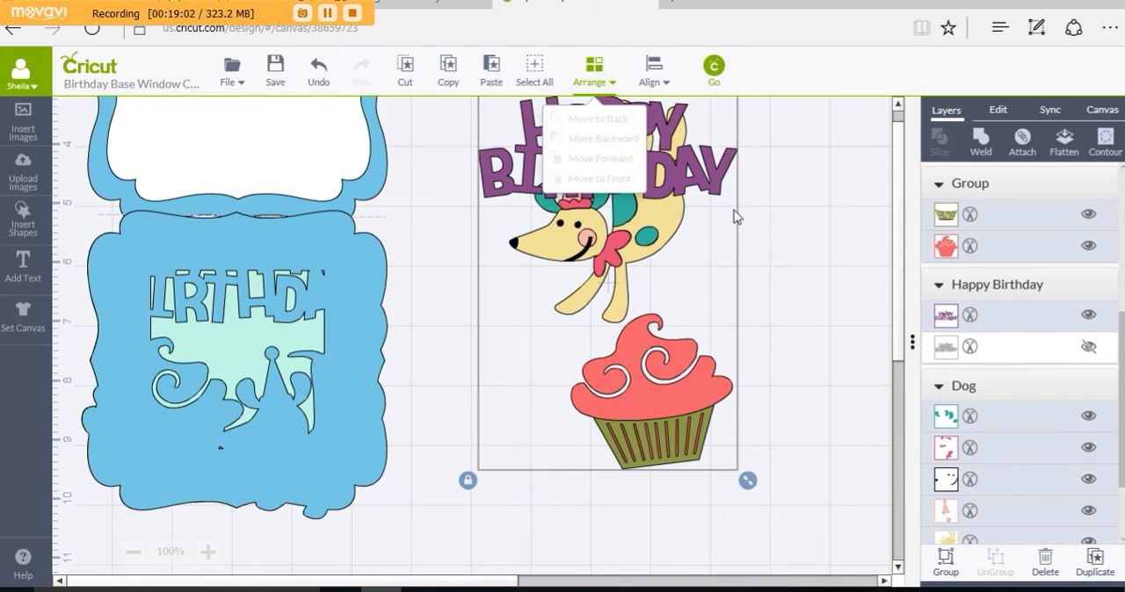
left_click(788, 207)
Step: Bring the Happy Birthday title to the front and align it over the matching lettering of the card front's window
left_click_drag(605, 175, 371, 351)
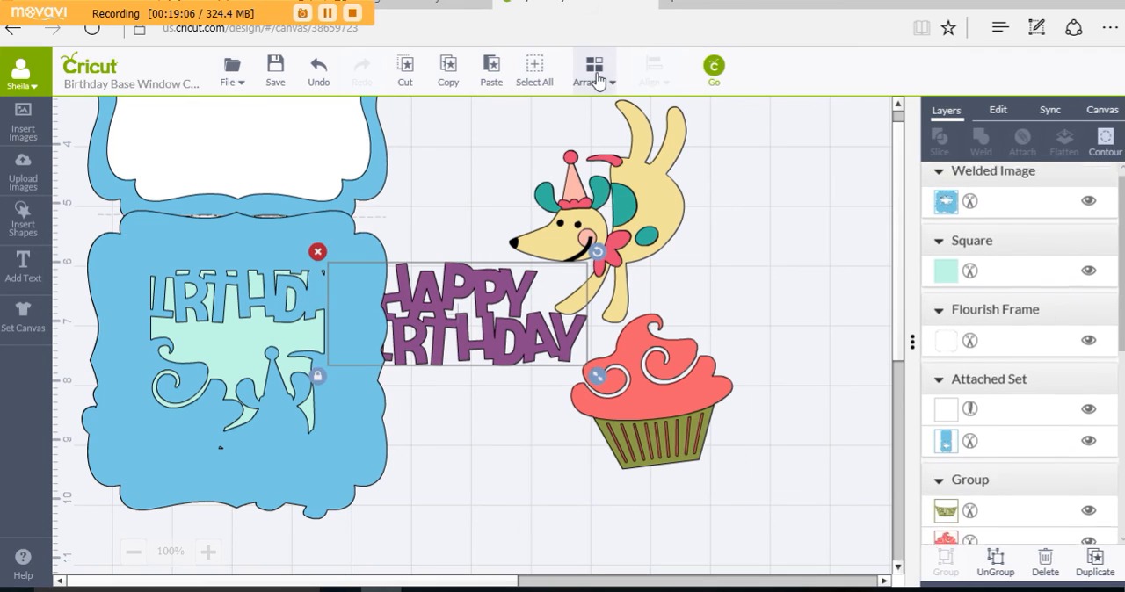
left_click(595, 70)
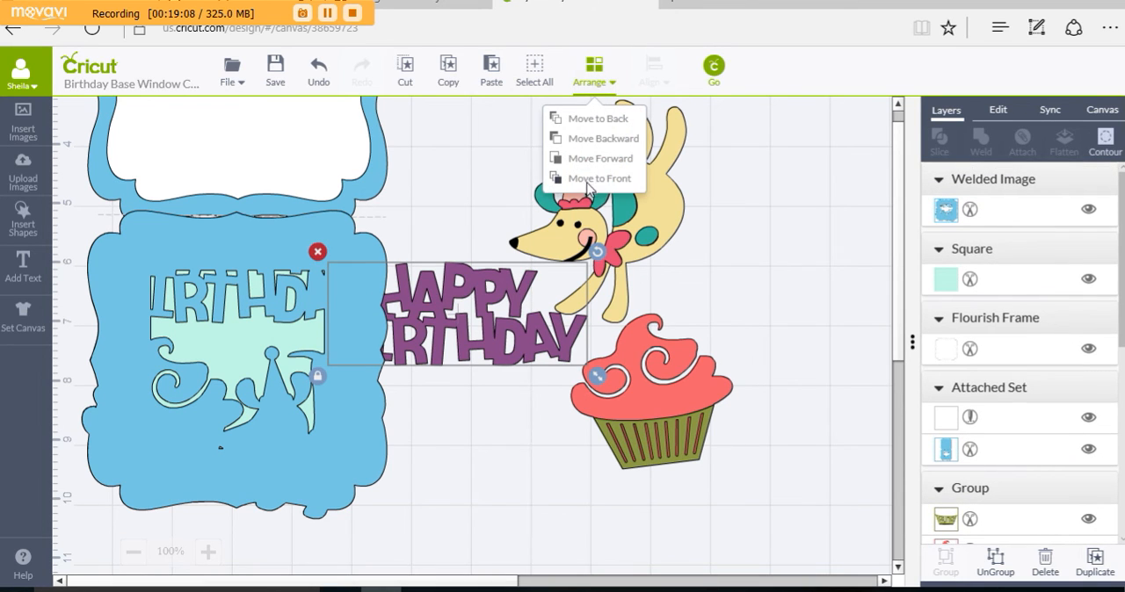
left_click(588, 181)
left_click_drag(467, 275, 235, 234)
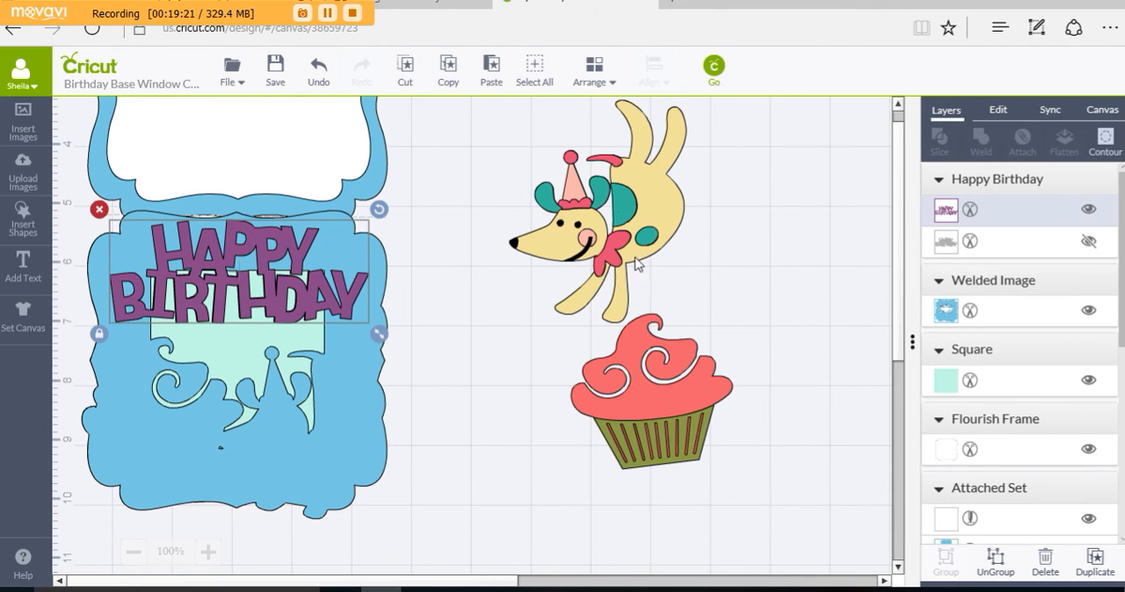
left_click(594, 72)
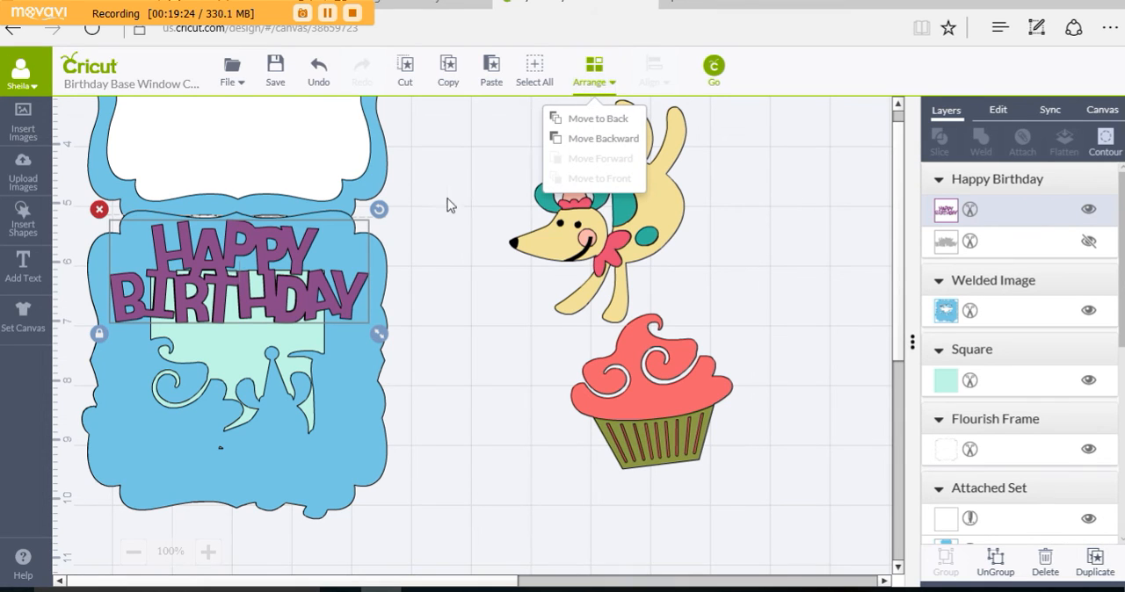
left_click(470, 258)
left_click(573, 246)
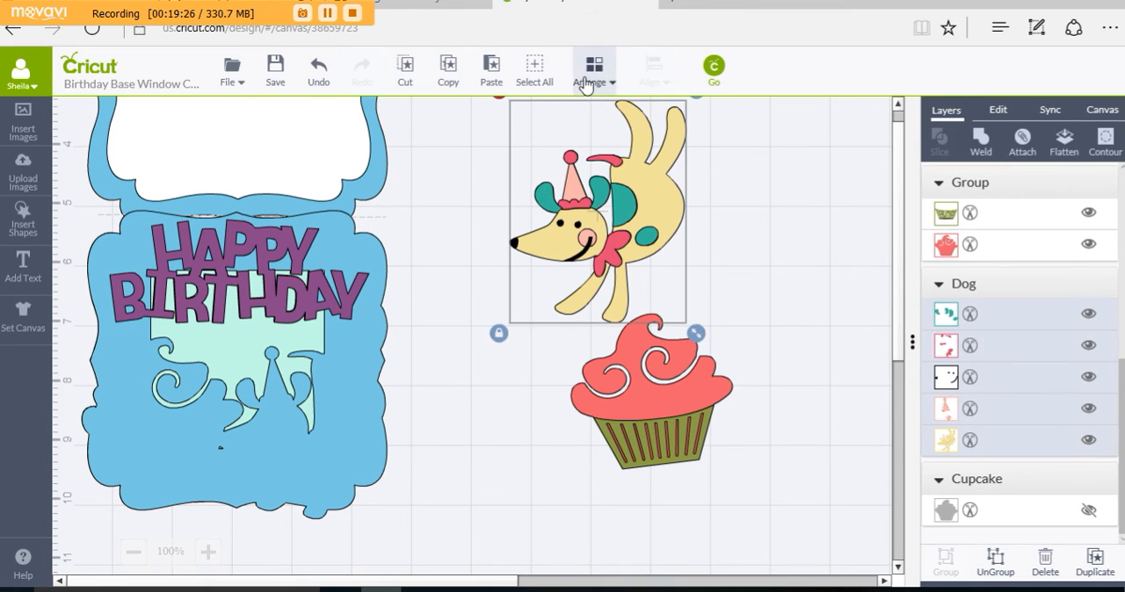
left_click(601, 79)
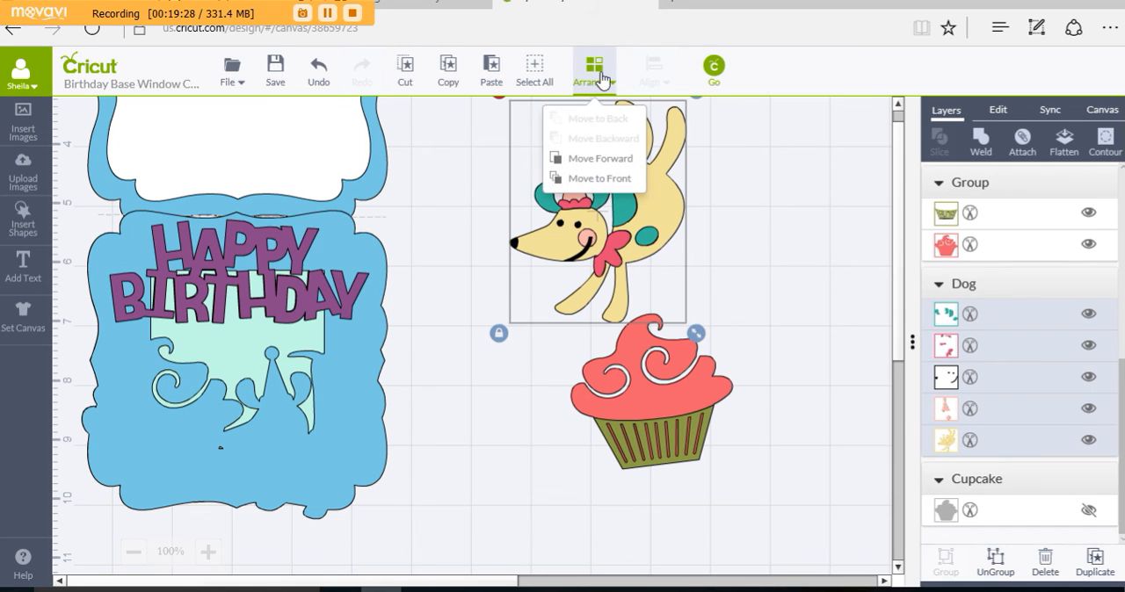
left_click(744, 438)
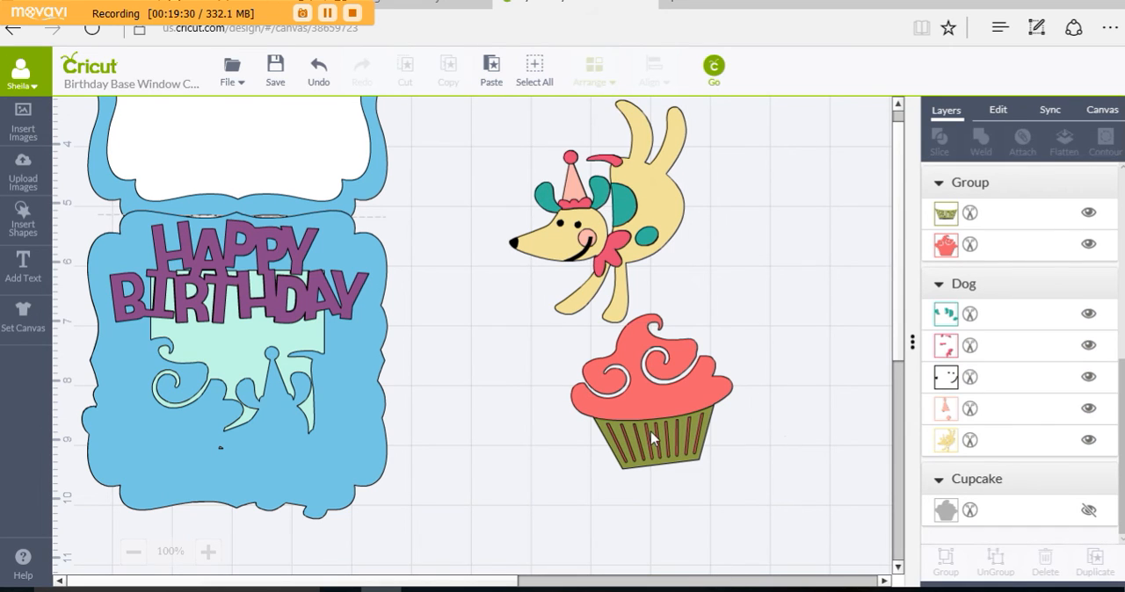
Step: Bring the cupcake group to the front and align it over the cupcake outline in the card front's lower-left area
left_click(651, 438)
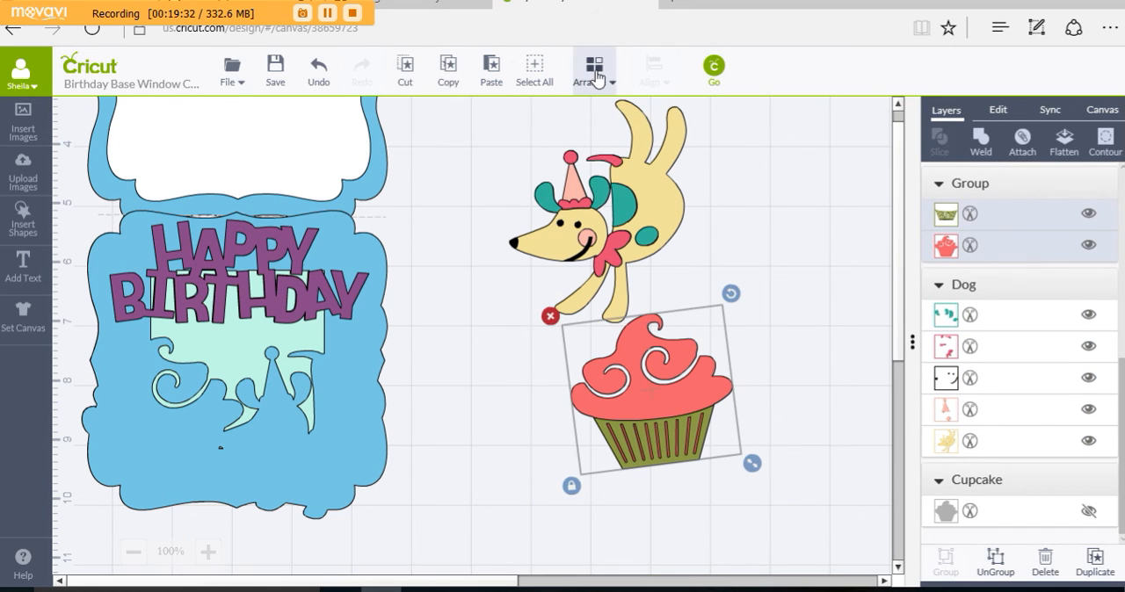
left_click(596, 79)
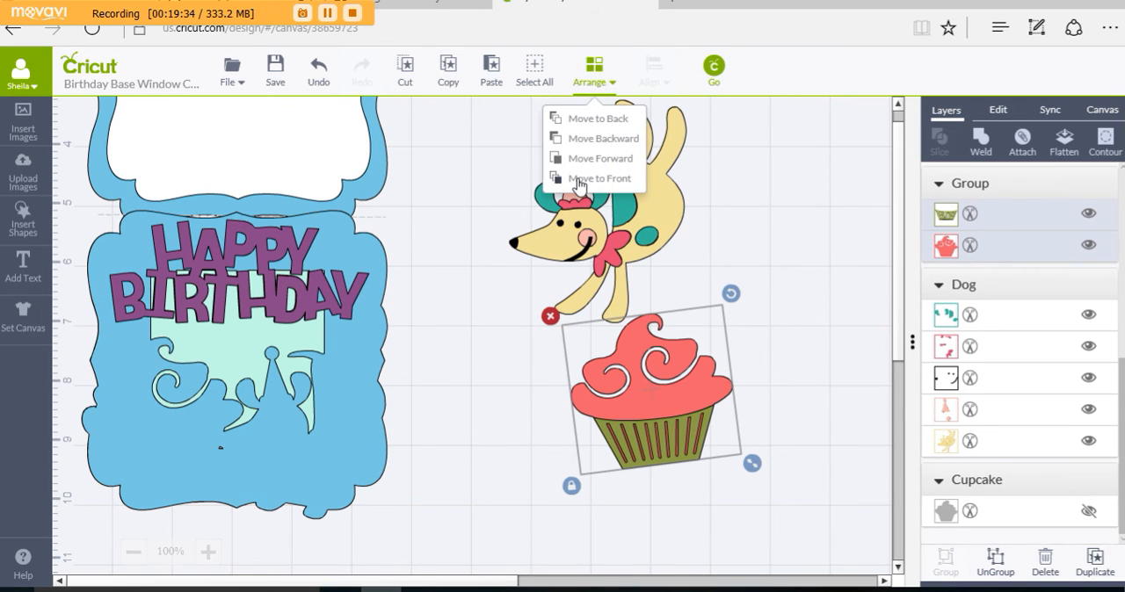
left_click_drag(640, 400, 3, 436)
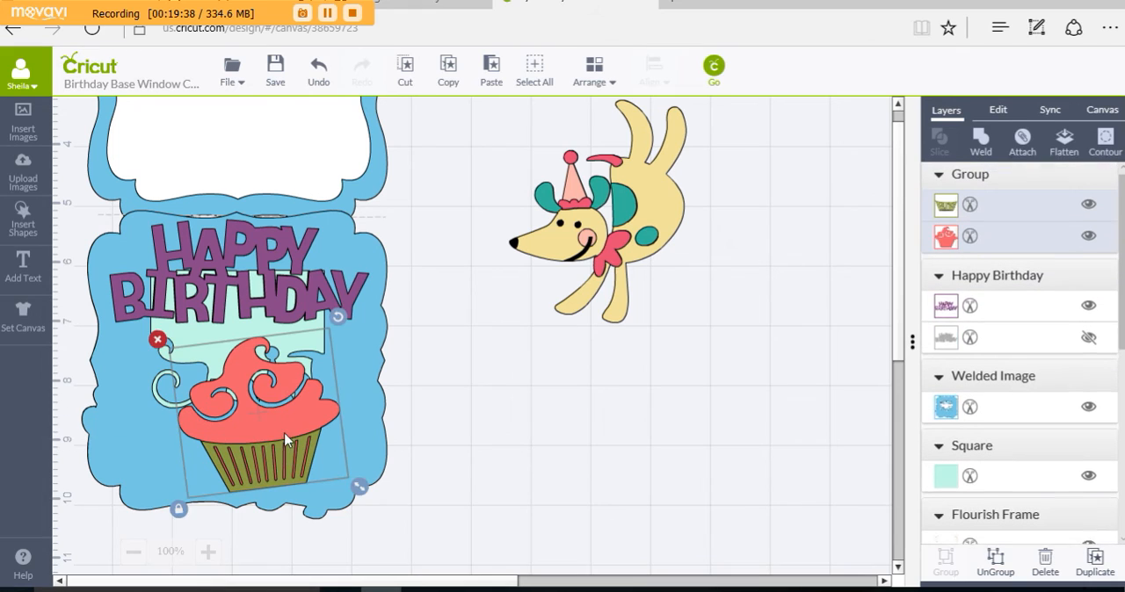
left_click_drag(283, 428, 188, 428)
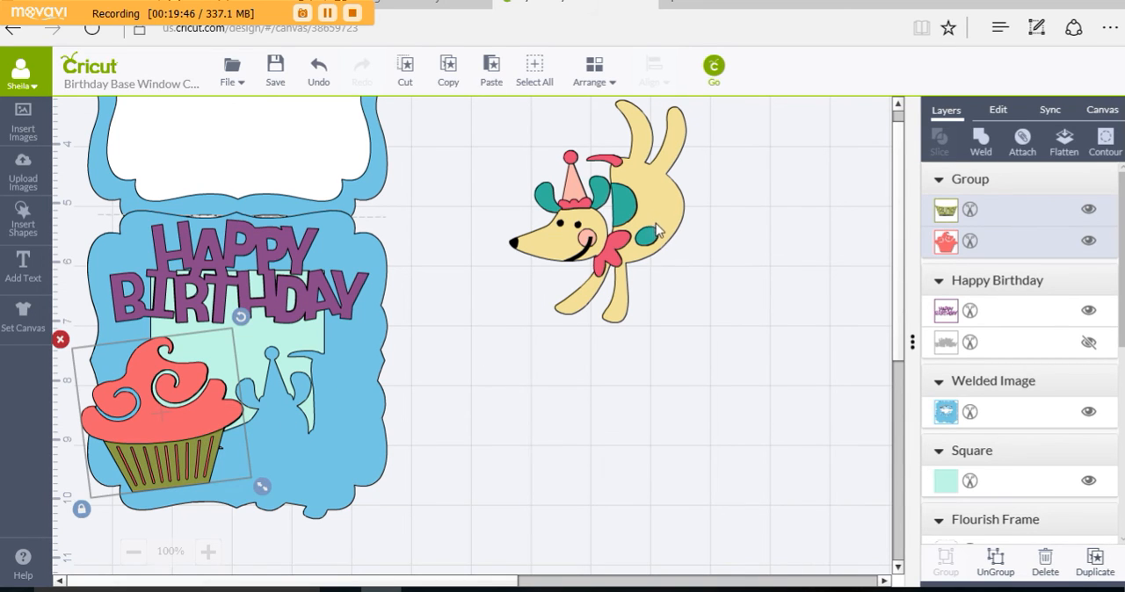
Step: Bring the dog to the front and align it over the dog outline in the card front's lower-right area
left_click_drag(657, 230, 568, 412)
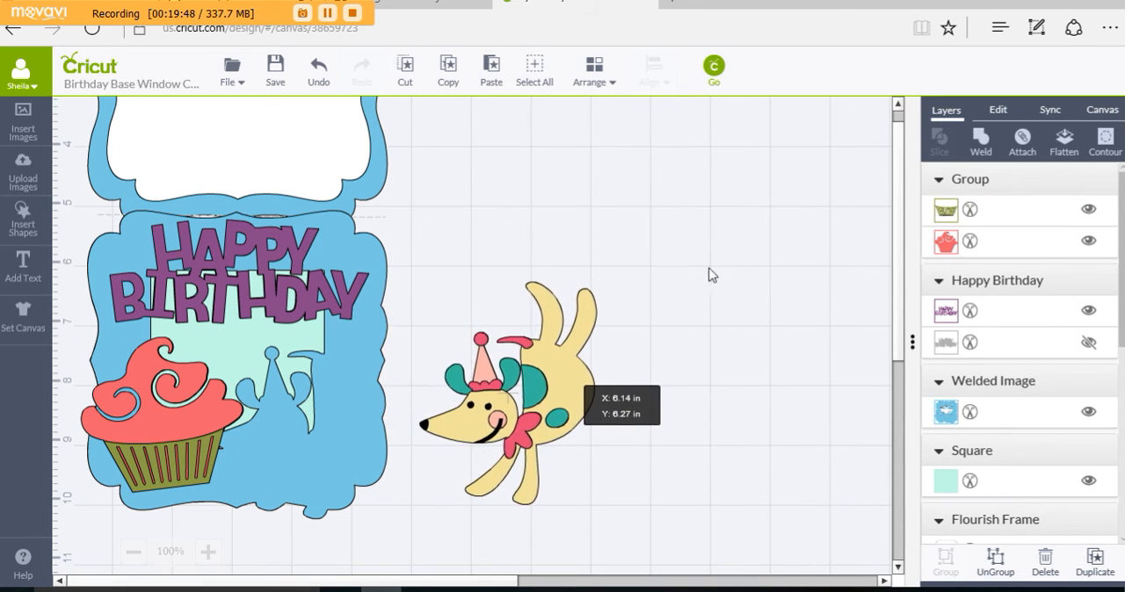
left_click(603, 81)
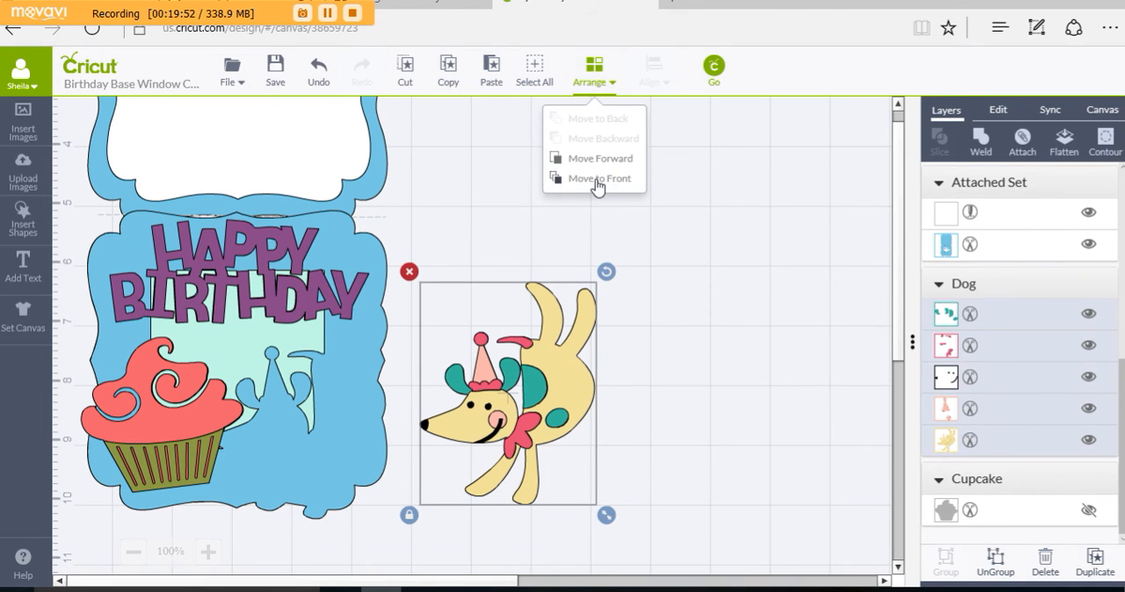
left_click_drag(539, 370, 290, 404)
left_click(489, 421)
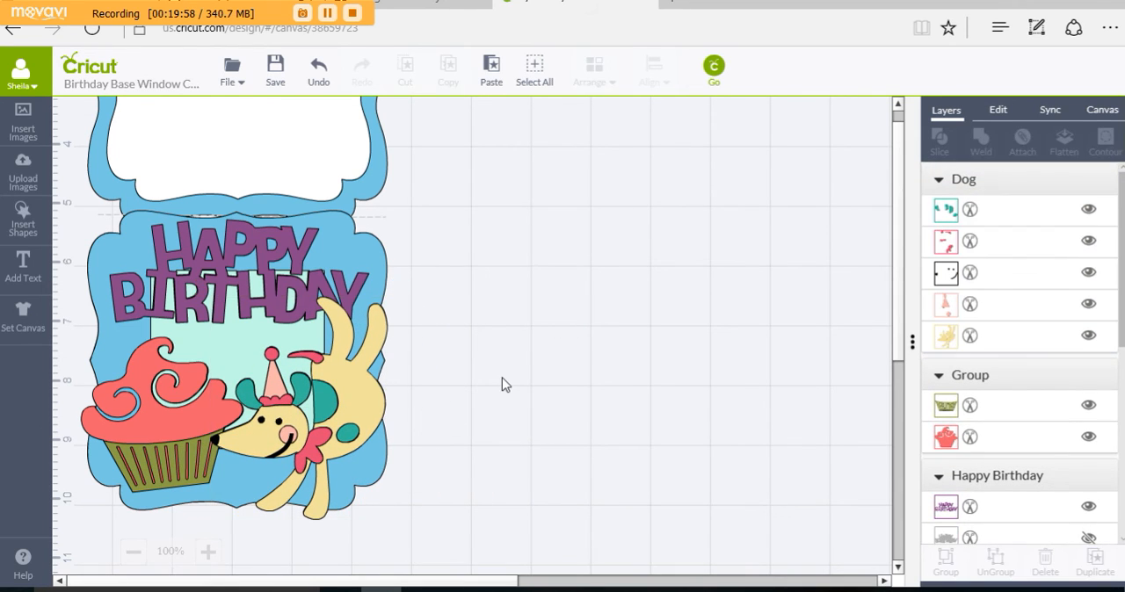
scroll(505, 384, "up", 3)
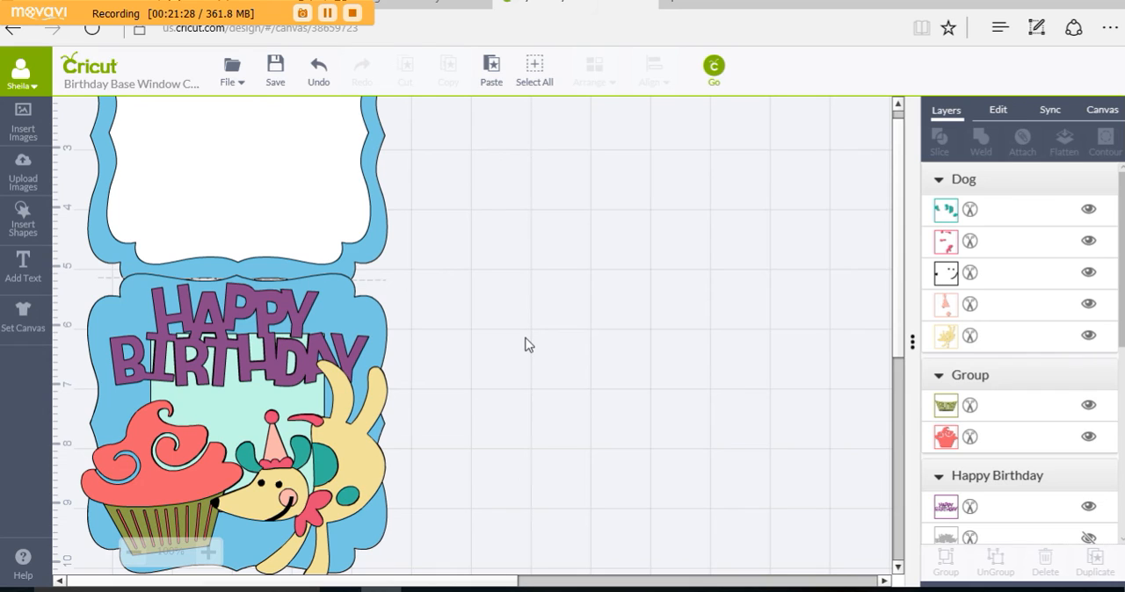
scroll(703, 393, "down", 2)
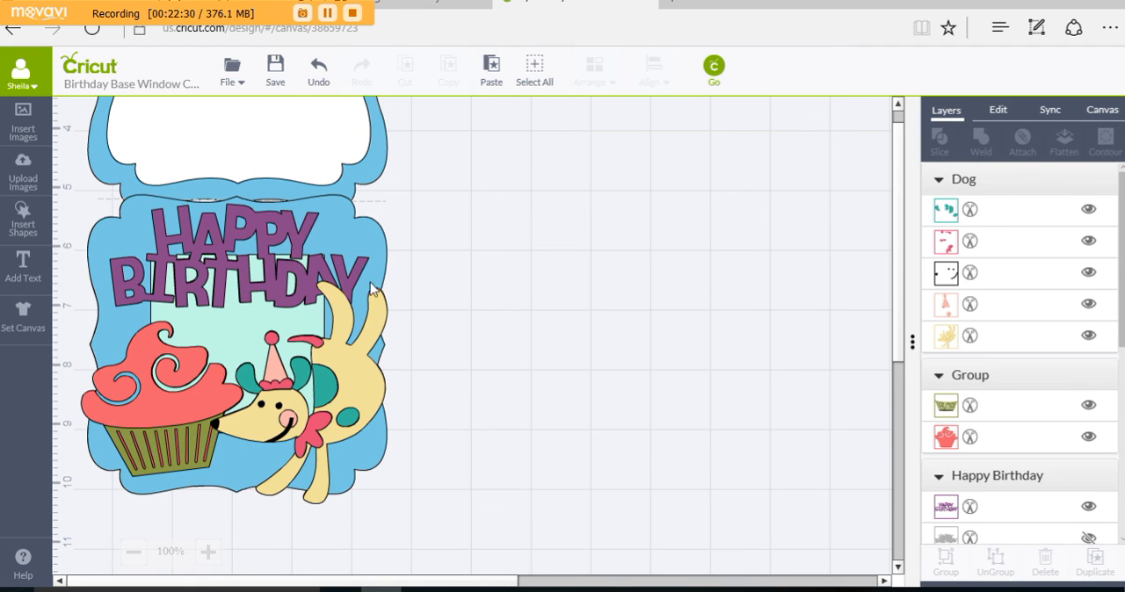
Step: Open the image library for inserting images and filter it by ownership to My Images
scroll(431, 309, "up", 1)
scroll(430, 309, "up", 2)
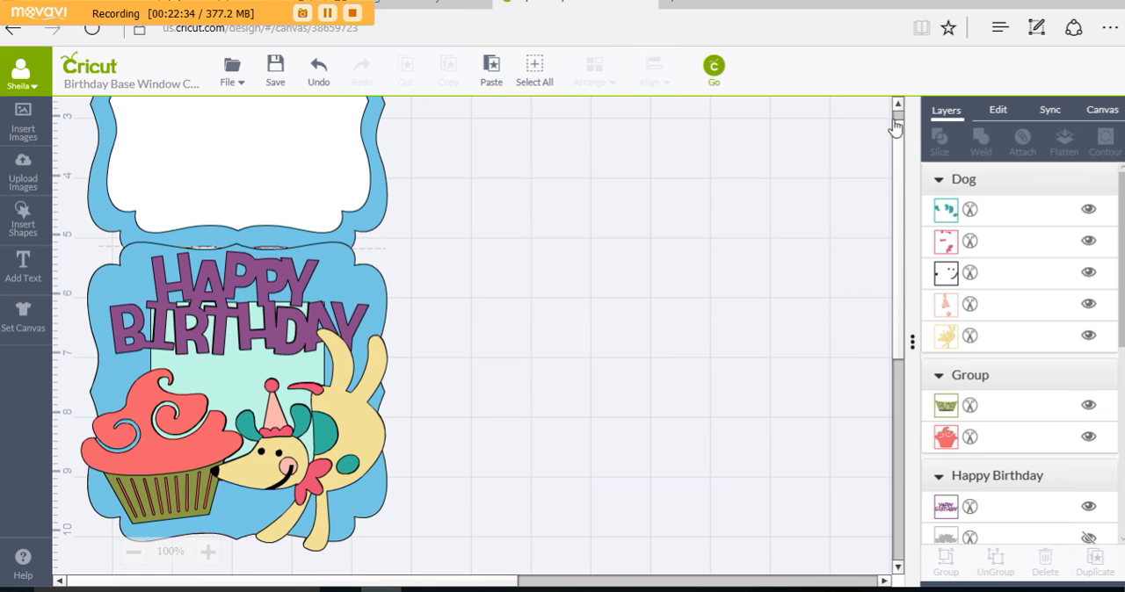
left_click(27, 115)
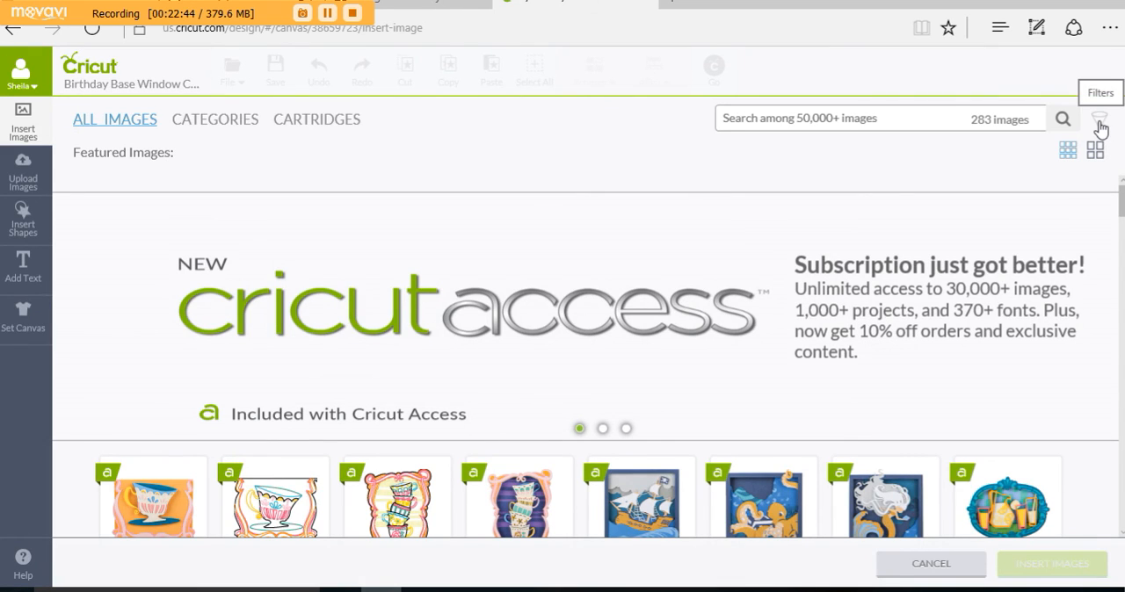
left_click(1099, 123)
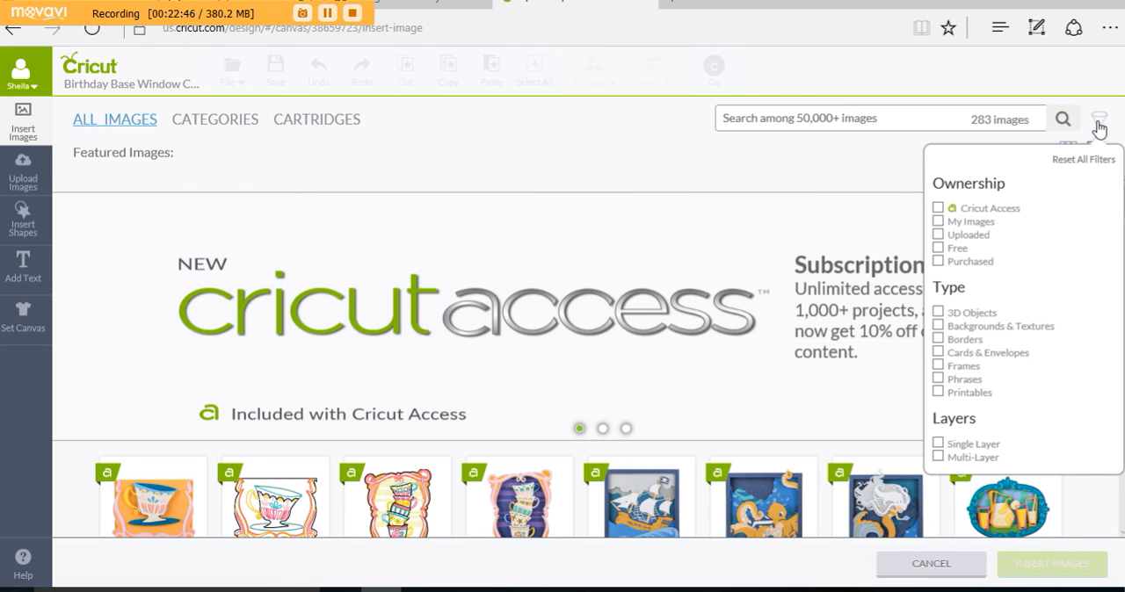
left_click(937, 232)
left_click(938, 222)
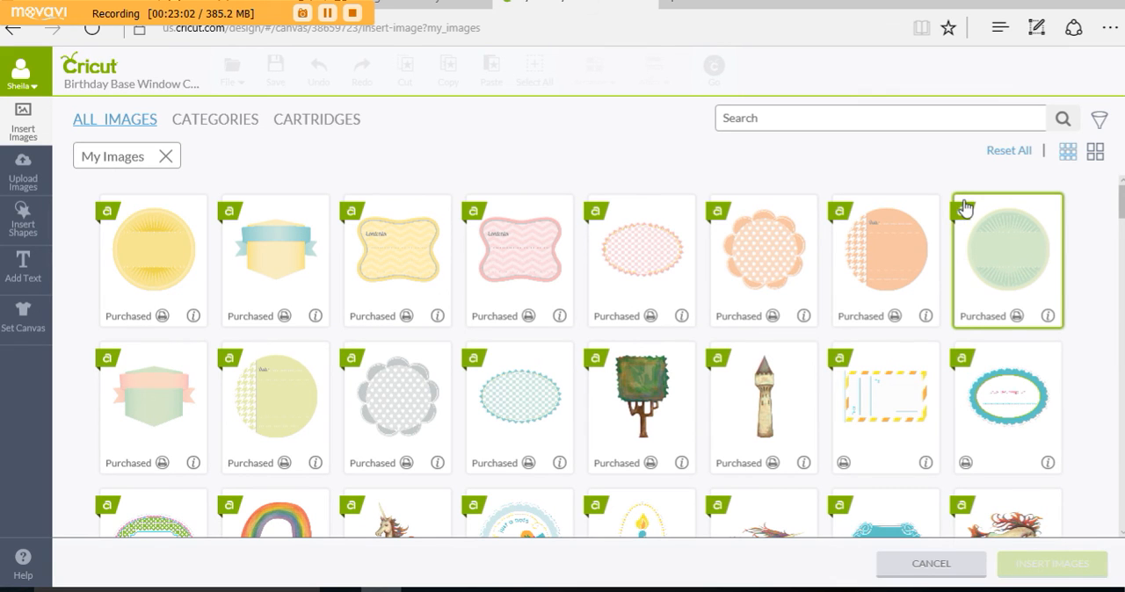
Step: Browse the images under the My Images filter and return to the card canvas without inserting any
scroll(959, 209, "down", 2)
scroll(956, 206, "down", 6)
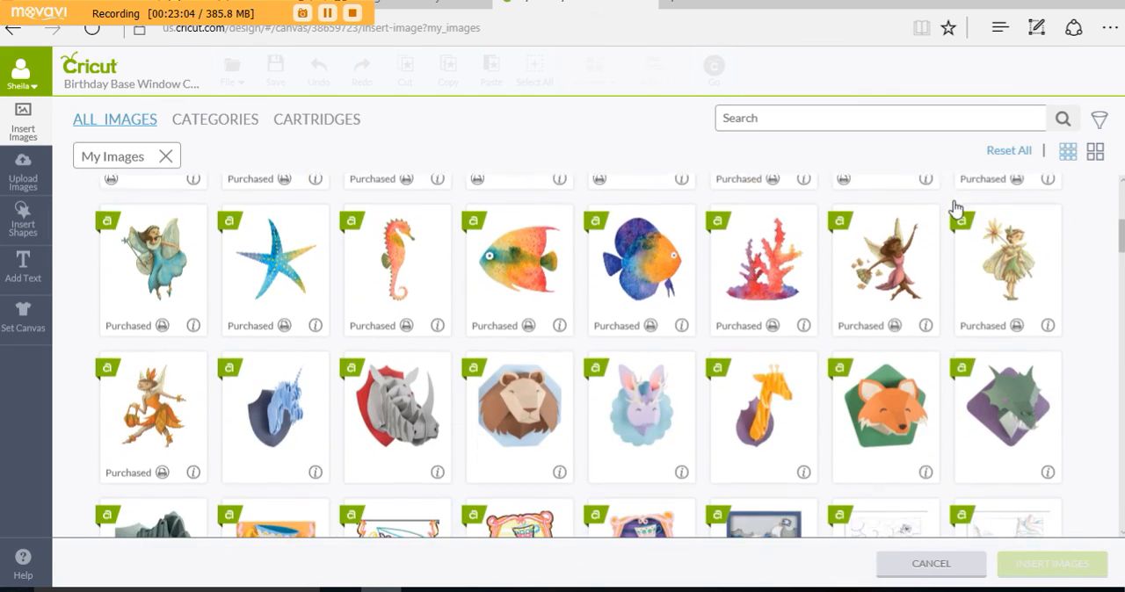
scroll(951, 202, "up", 3)
scroll(949, 201, "up", 5)
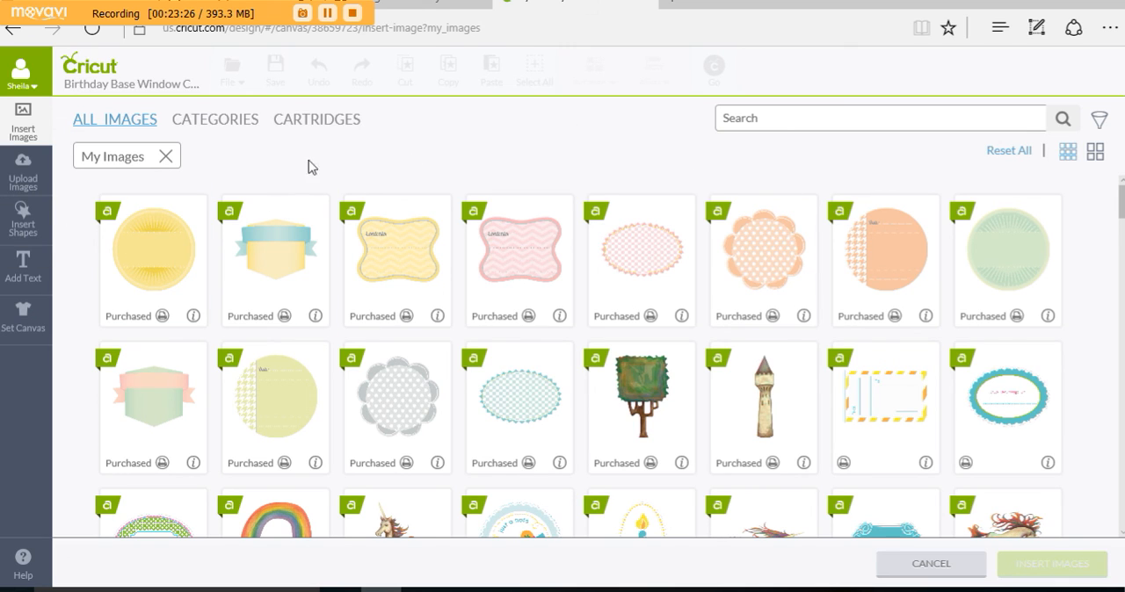
left_click(35, 125)
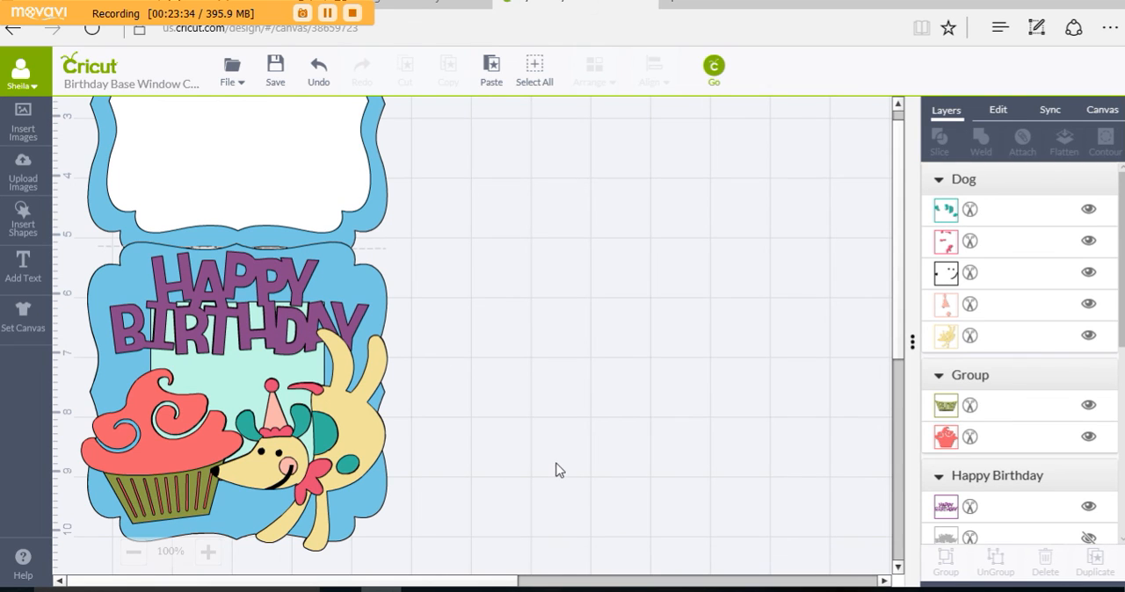
scroll(550, 462, "down", 1)
scroll(549, 462, "up", 2)
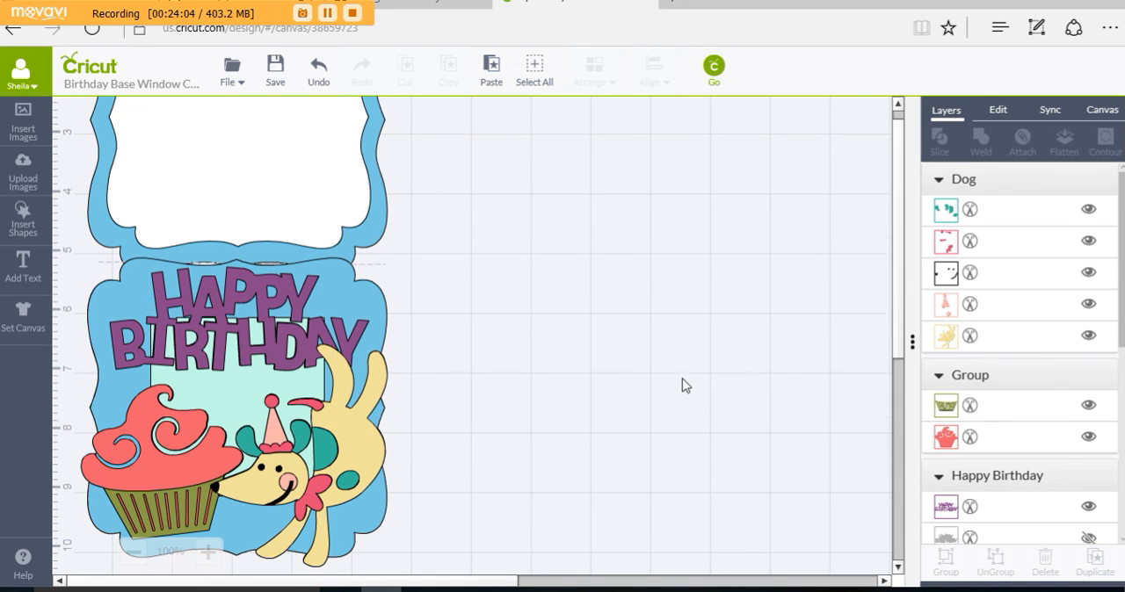
scroll(685, 385, "down", 1)
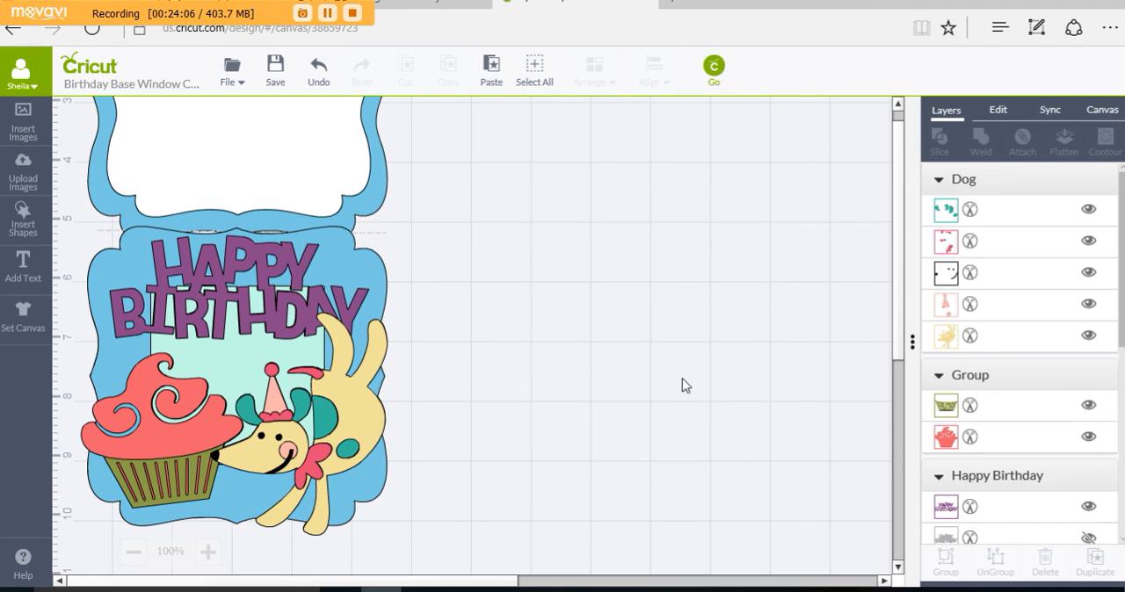